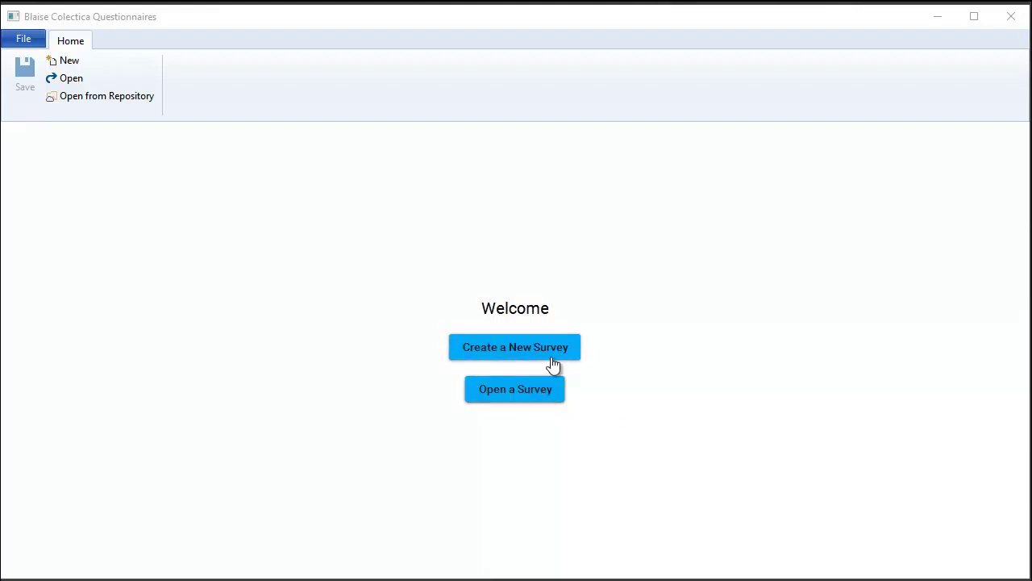
# Create a new survey labelled "Commute Survey".
pyautogui.click(553, 362)
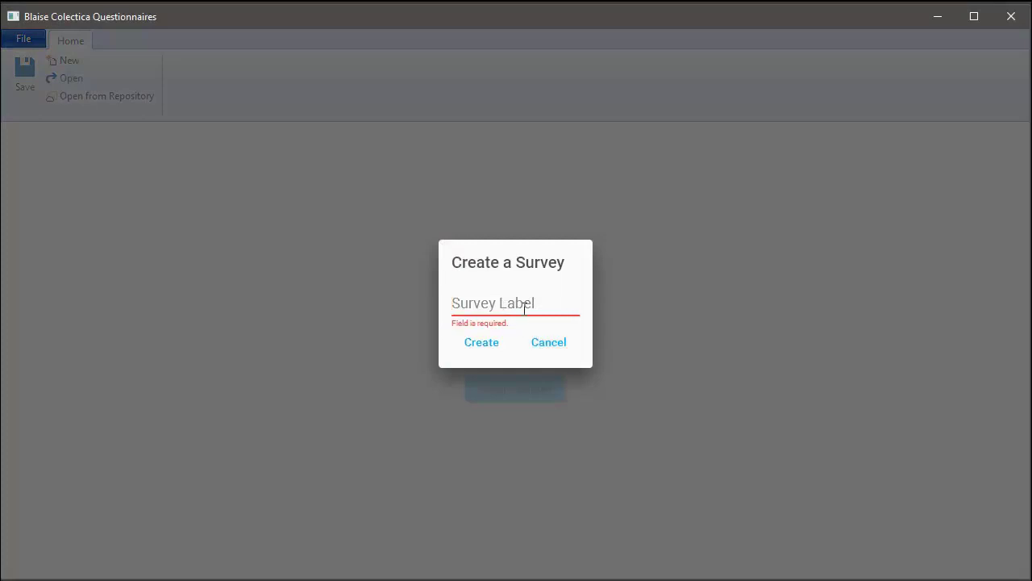
pyautogui.write('Commute')
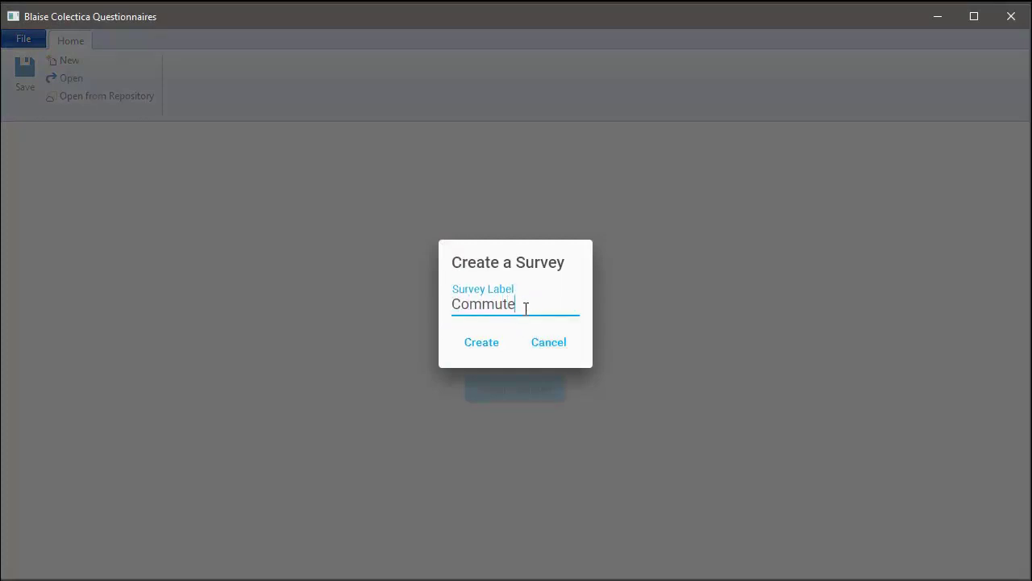
pyautogui.write(' Survey')
pyautogui.click(482, 345)
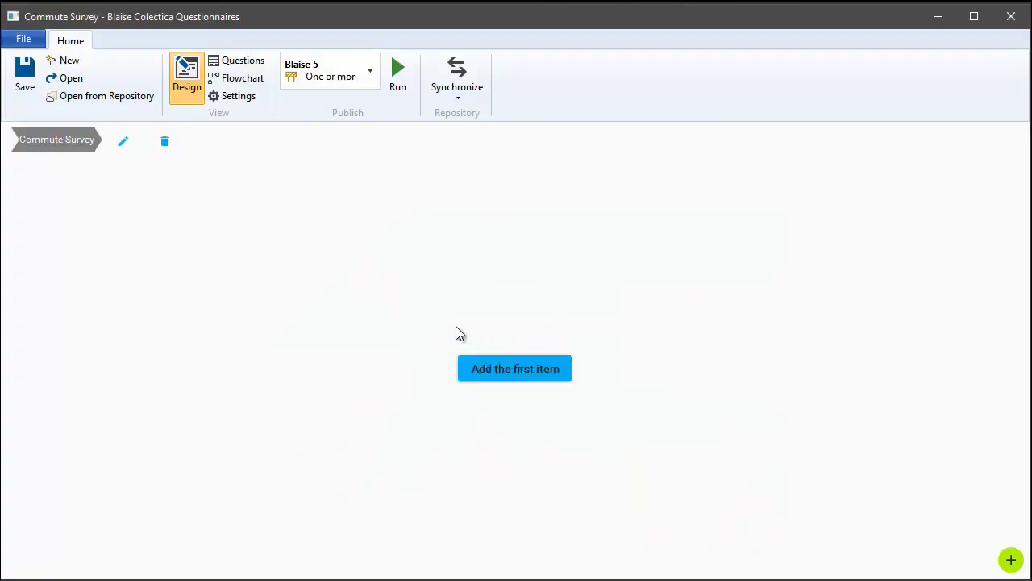
# Add a descriptive text item named "welcome" reading "Welcome, and thank you for taking the survey.".
pyautogui.click(507, 376)
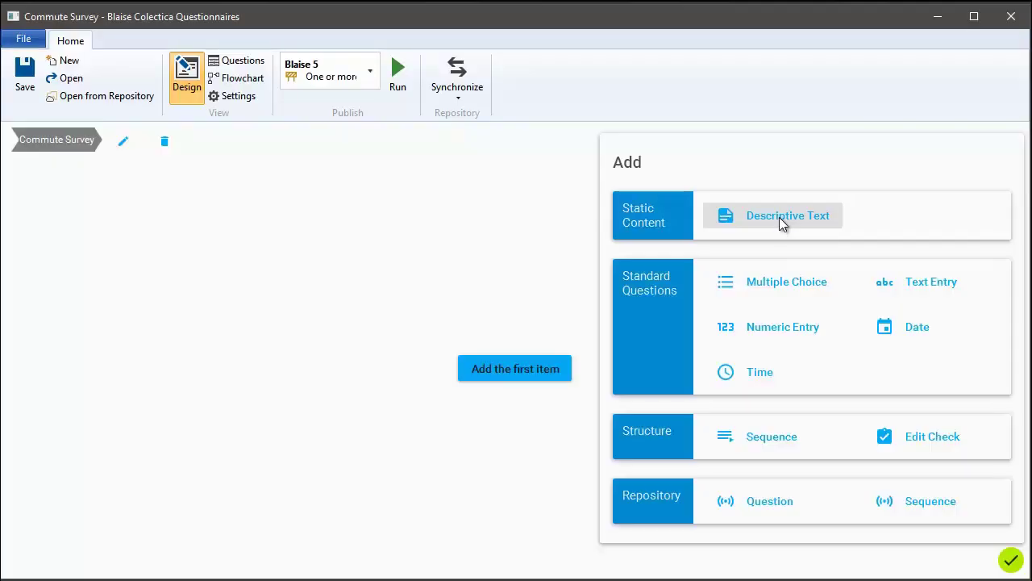
pyautogui.click(779, 220)
pyautogui.write('welcome')
pyautogui.press('Tab')
pyautogui.write('Welcome, and thank you for taking the survey.')
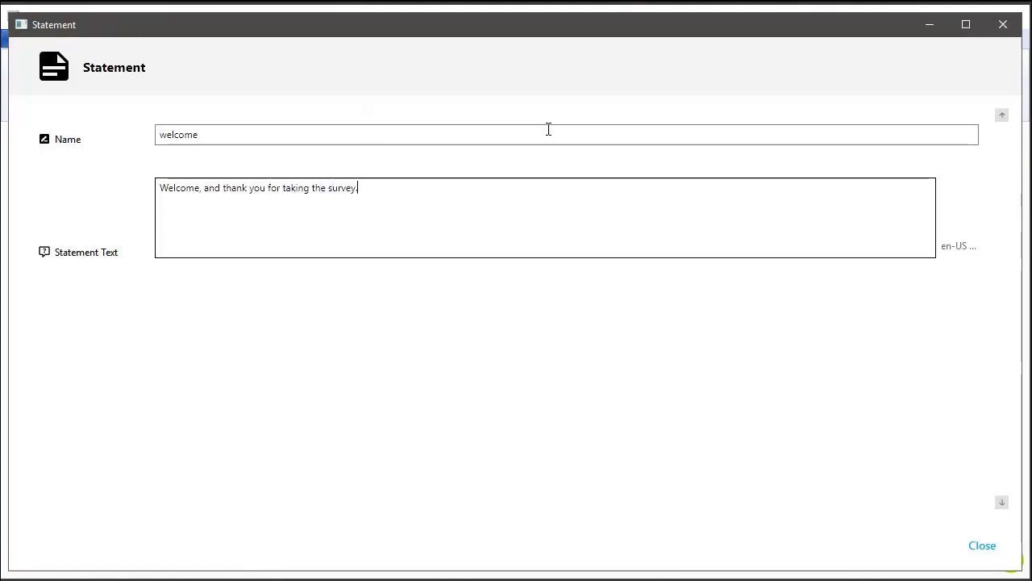
pyautogui.click(981, 545)
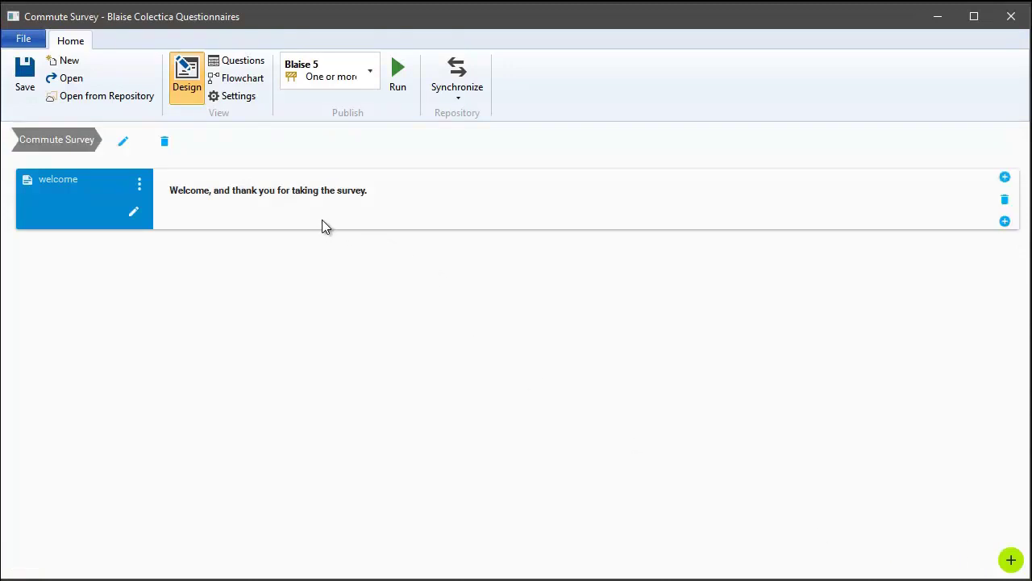
# Add a sequence labelled "Basic Information" after the welcome statement.
pyautogui.click(1010, 562)
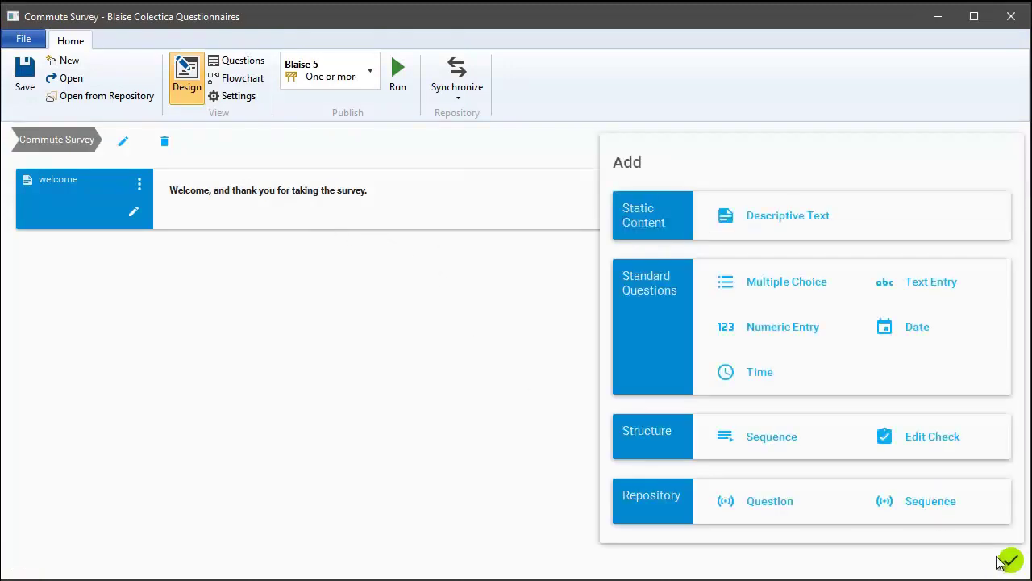
pyautogui.click(772, 452)
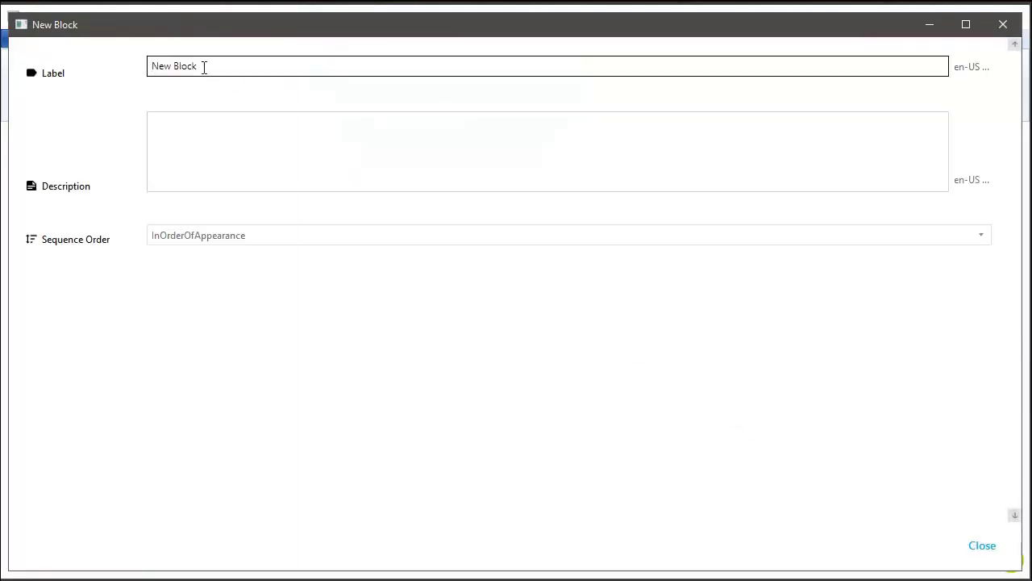
pyautogui.moveTo(201, 66); pyautogui.dragTo(150, 67)
pyautogui.write('Basic Information')
pyautogui.press('Return')
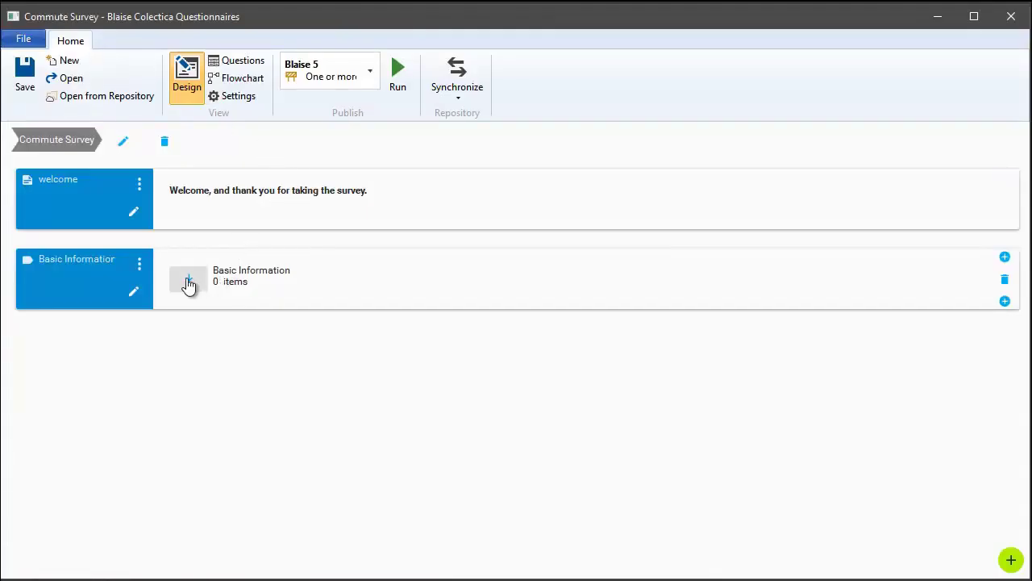
# Add a text entry question named "name" as the first item inside the Basic Information sequence.
pyautogui.click(188, 283)
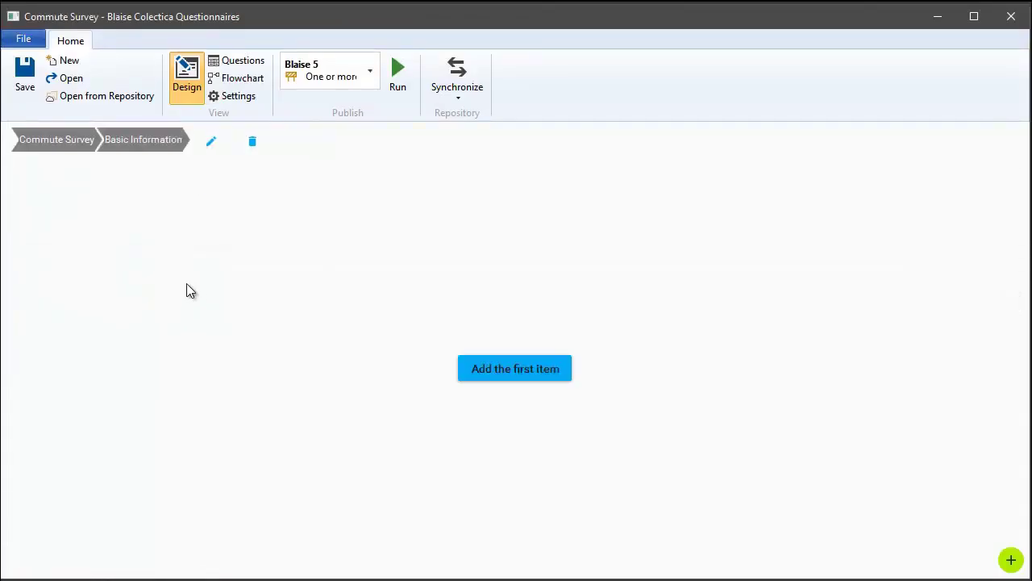
pyautogui.click(493, 376)
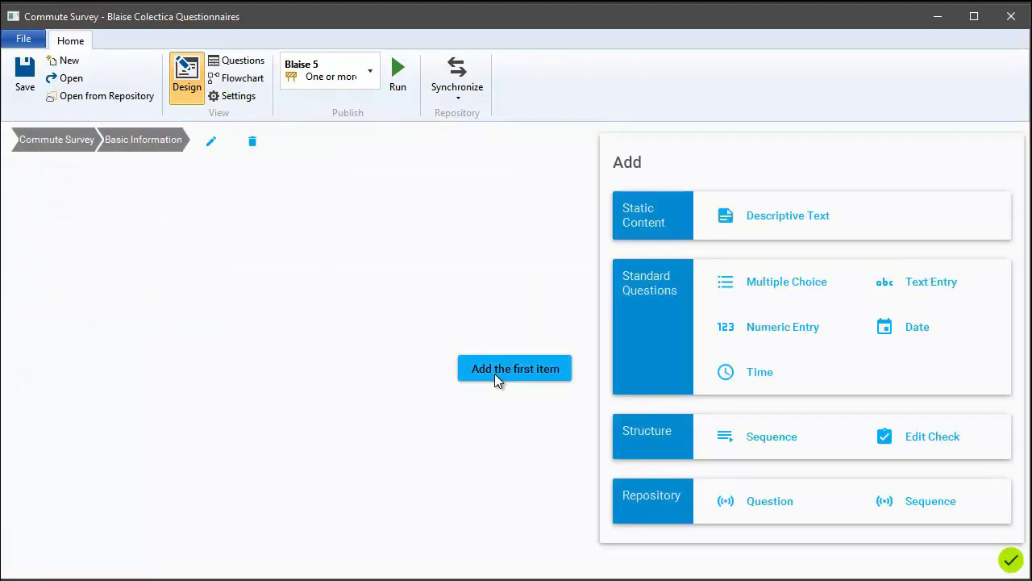
pyautogui.click(916, 287)
pyautogui.click(377, 169)
pyautogui.write('name')
pyautogui.press('Tab')
# Set the text entry question's wording to "What is your name?" and close its editor.
pyautogui.write('What i you')
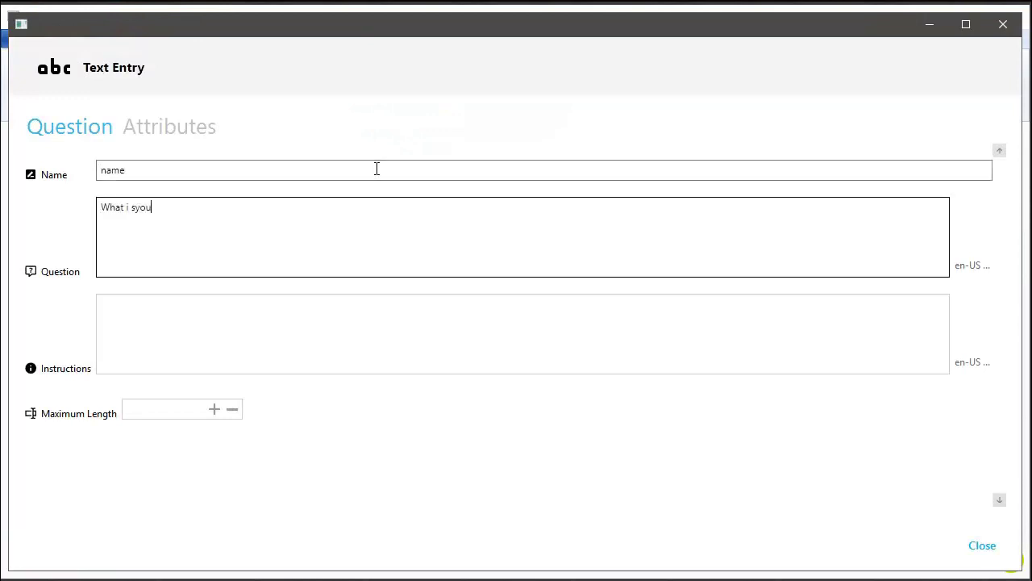
pyautogui.press('BackSpace')
pyautogui.press('BackSpace')
pyautogui.press('BackSpace')
pyautogui.press('BackSpace')
pyautogui.press('BackSpace')
pyautogui.write('s your ag')
pyautogui.press('BackSpace')
pyautogui.press('BackSpace')
pyautogui.write('am')
pyautogui.write('n')
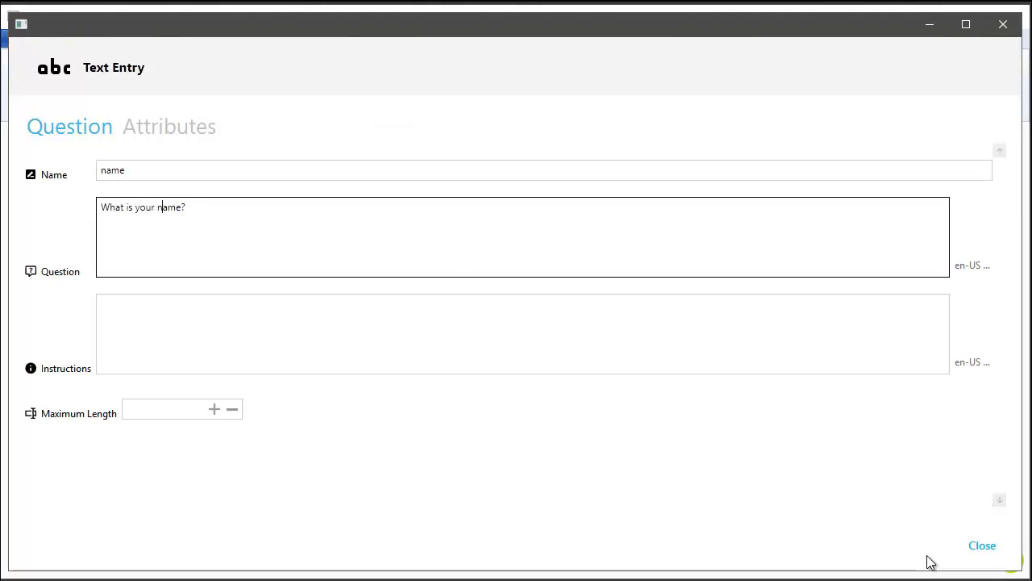
pyautogui.click(982, 549)
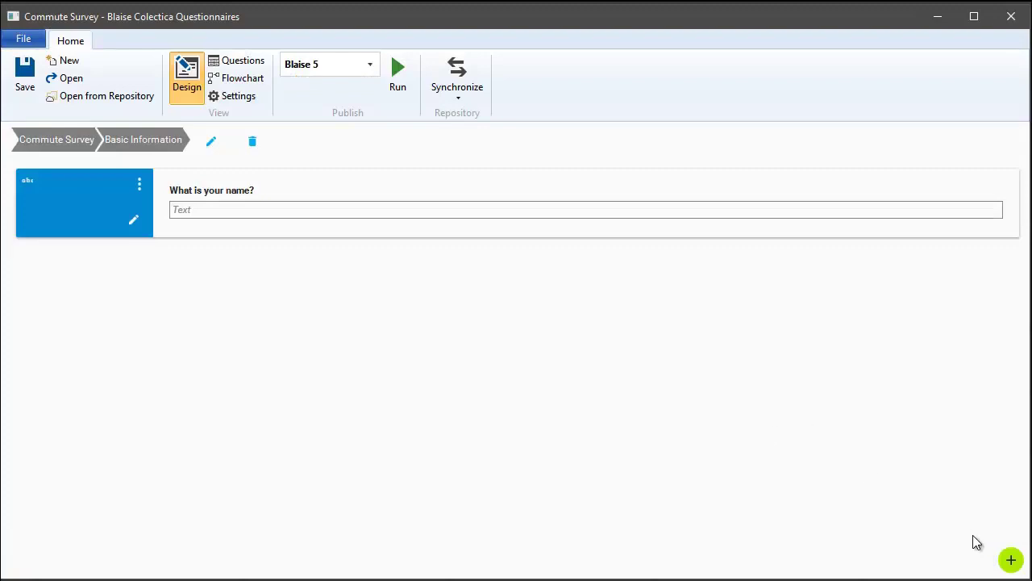
# Add a numeric entry question named "age" with the wording "What is your age?" to Basic Information.
pyautogui.click(1008, 559)
pyautogui.click(804, 337)
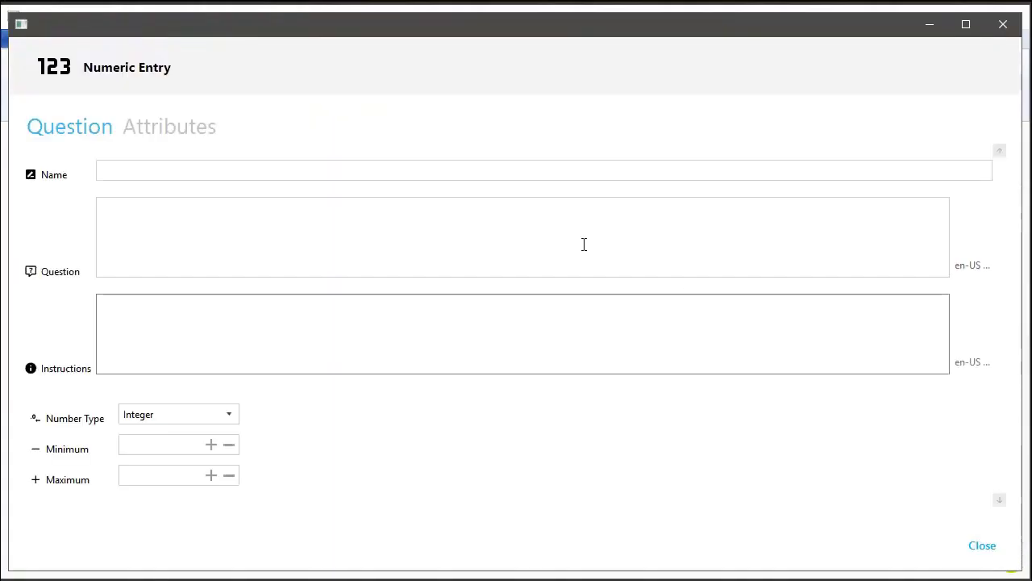
pyautogui.write('age')
pyautogui.press('Tab')
pyautogui.write('What is ')
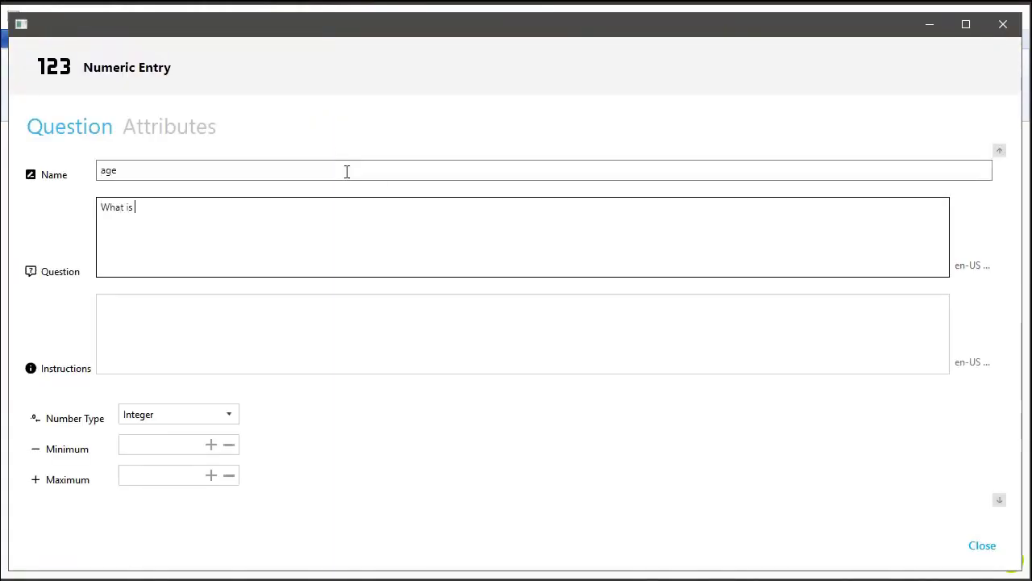
pyautogui.write('your age?')
pyautogui.press('Tab')
pyautogui.press('Escape')
# Add a multiple choice question named "gender" with the wording "What is your gender?" to Basic Information.
pyautogui.click(1011, 559)
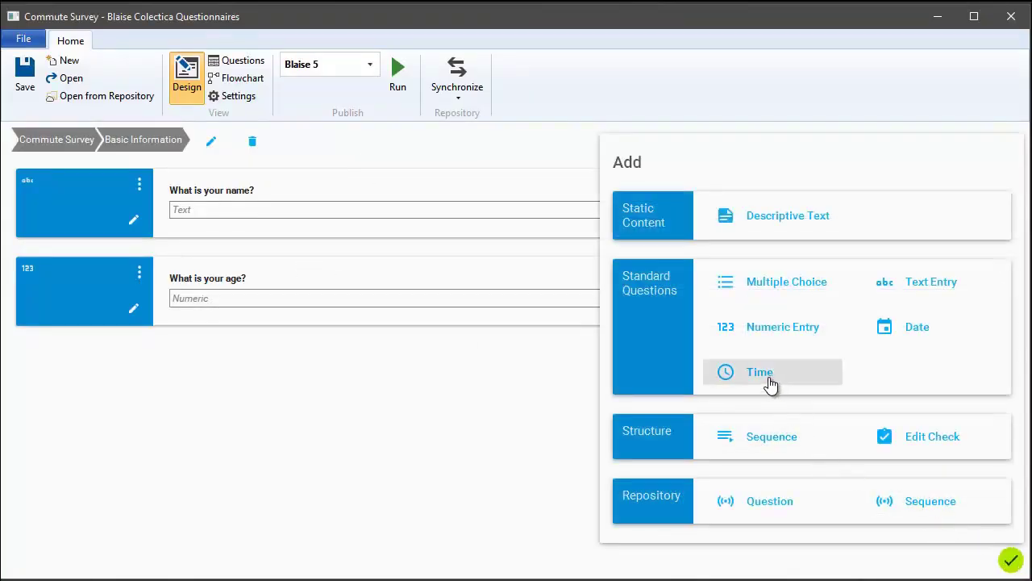
pyautogui.click(778, 284)
pyautogui.click(436, 169)
pyautogui.write('gender')
pyautogui.press('Tab')
pyautogui.write('What is you')
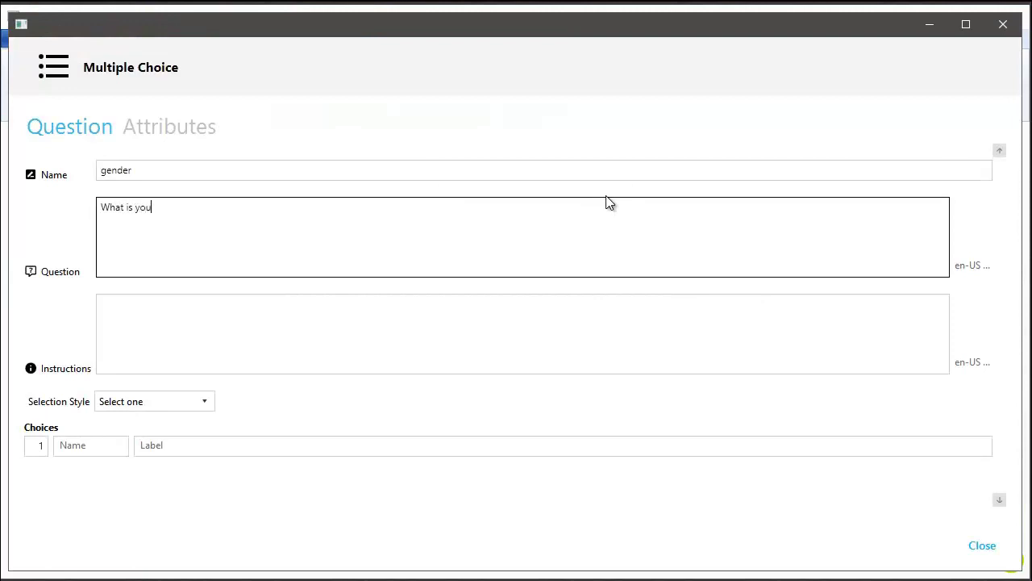
pyautogui.write('r gender?')
# Give the gender question the choices "Male" and "Female" and close its editor.
pyautogui.click(300, 445)
pyautogui.write('Male')
pyautogui.press('Return')
pyautogui.write('Gender')
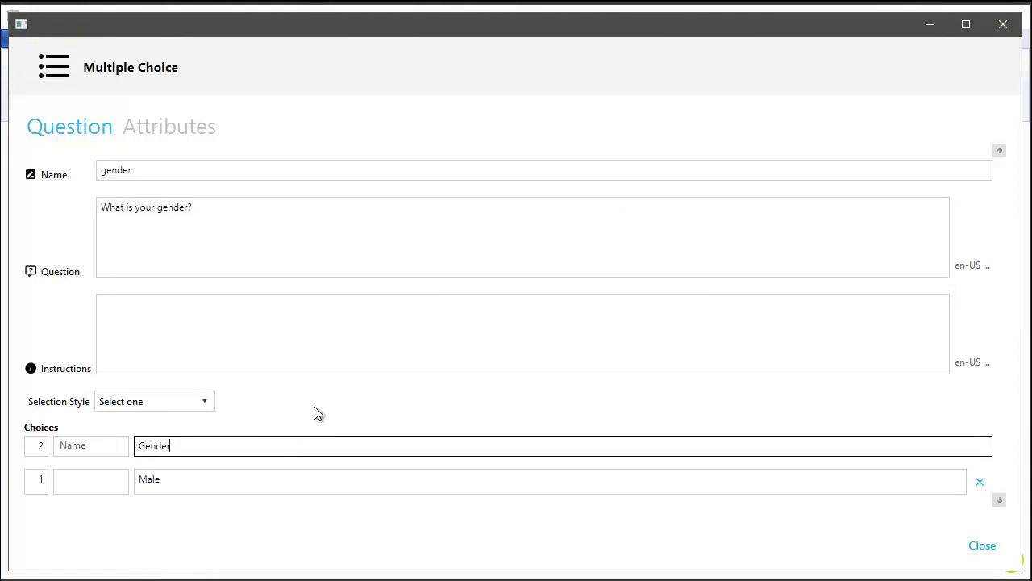
pyautogui.hotkey('ctrl', 'a')
pyautogui.write('f')
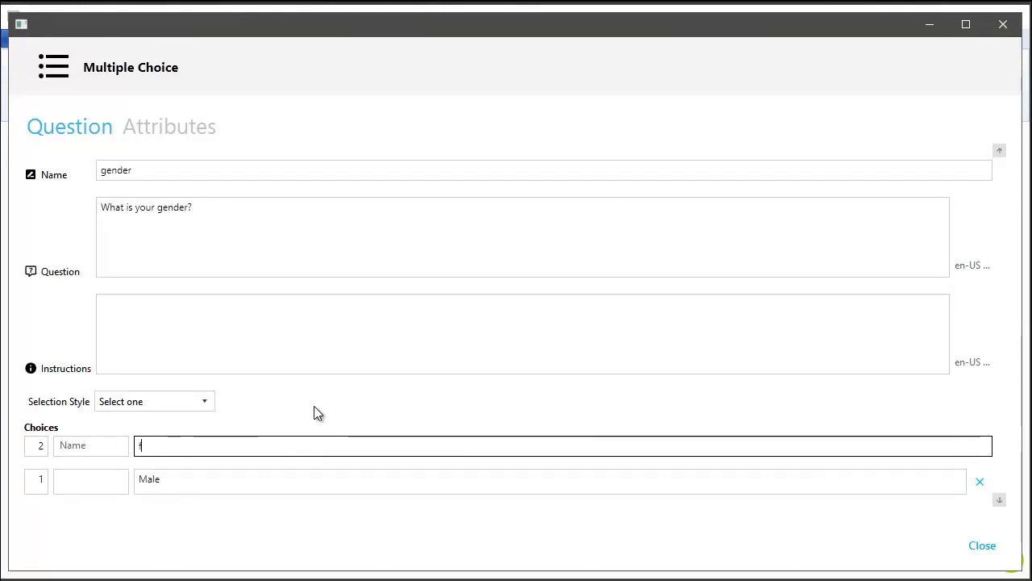
pyautogui.write('emale')
pyautogui.press('Return')
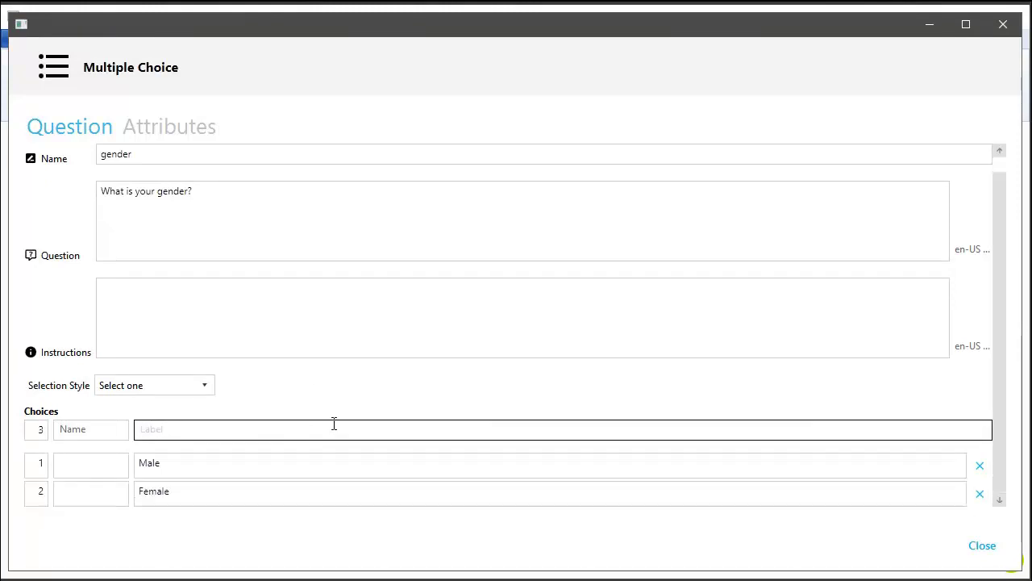
pyautogui.click(980, 547)
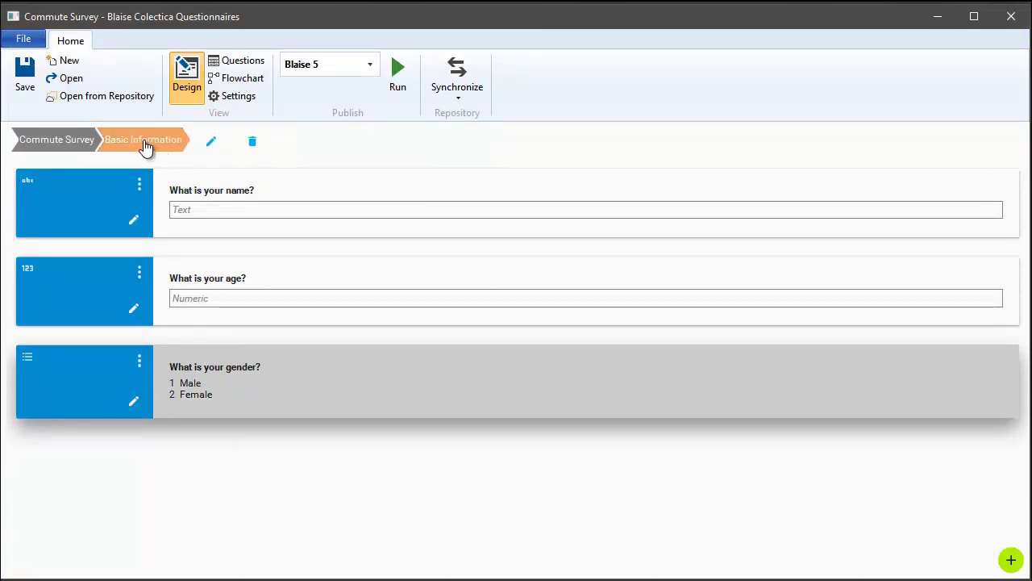
# Add the Location sequence from the localhost repository at the Commute Survey's top level and review the questions inside it.
pyautogui.click(54, 142)
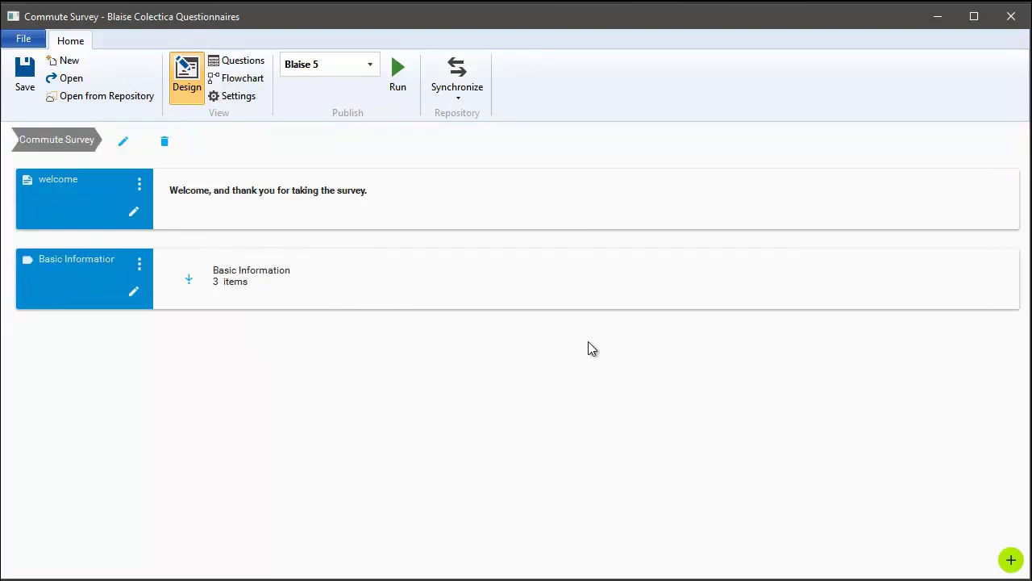
pyautogui.click(1011, 562)
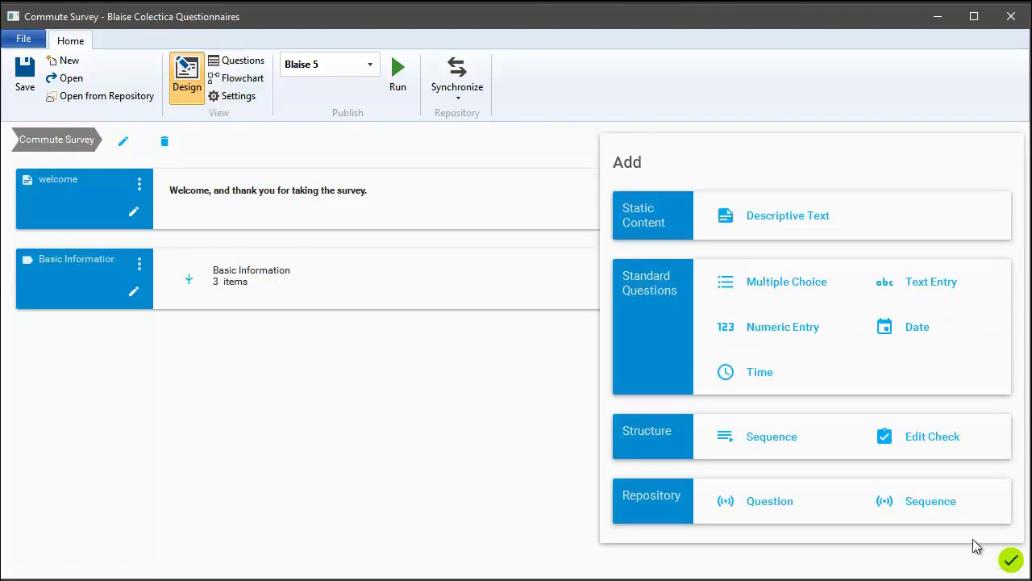
pyautogui.click(904, 506)
pyautogui.click(270, 113)
pyautogui.click(250, 143)
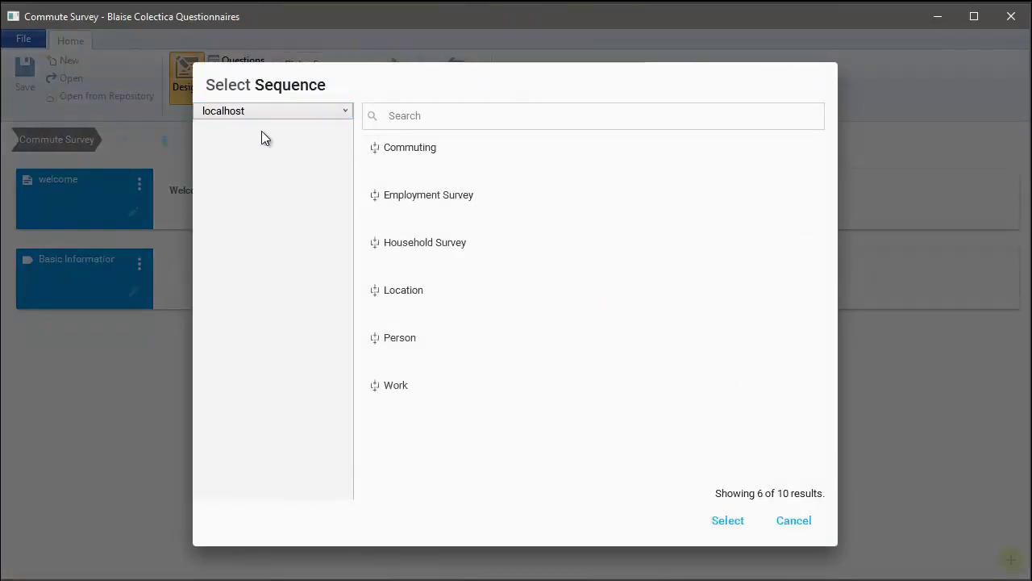
pyautogui.click(422, 292)
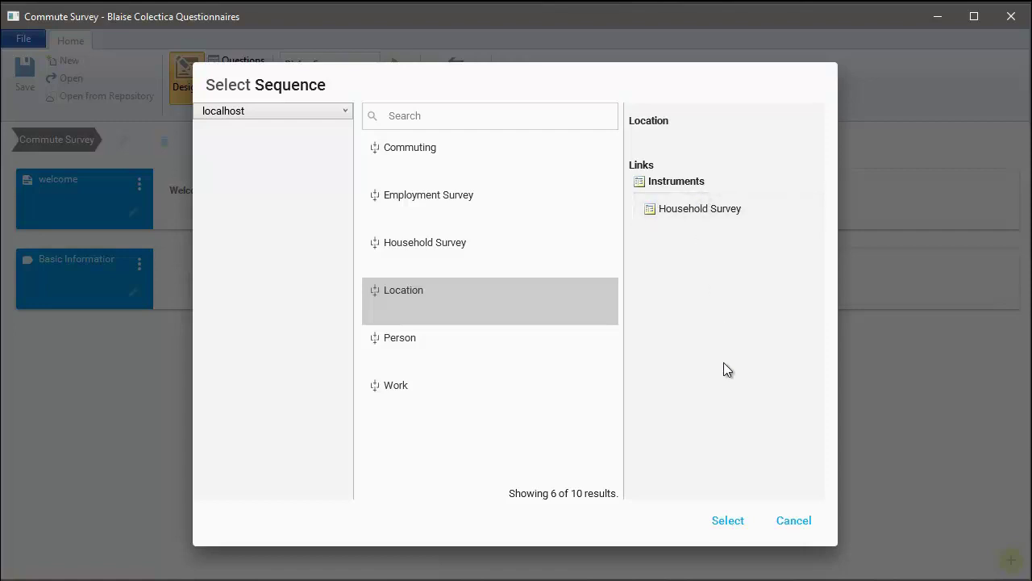
pyautogui.click(728, 520)
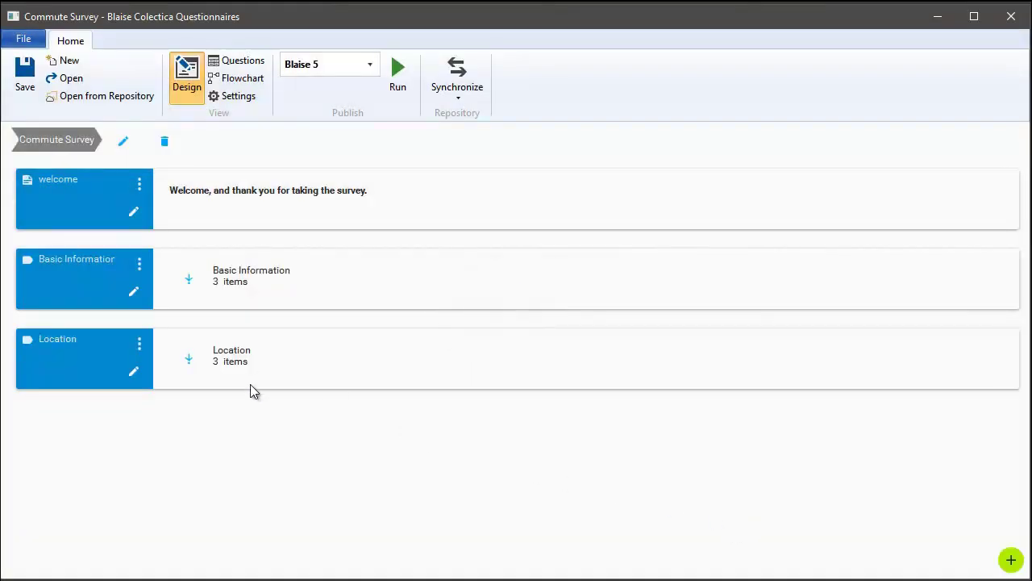
pyautogui.click(197, 367)
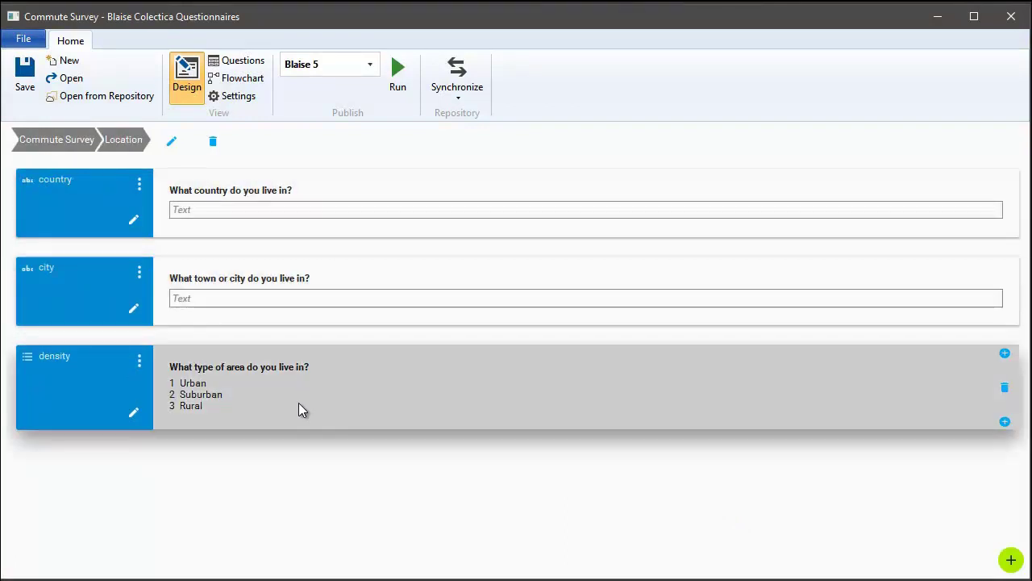
pyautogui.click(71, 144)
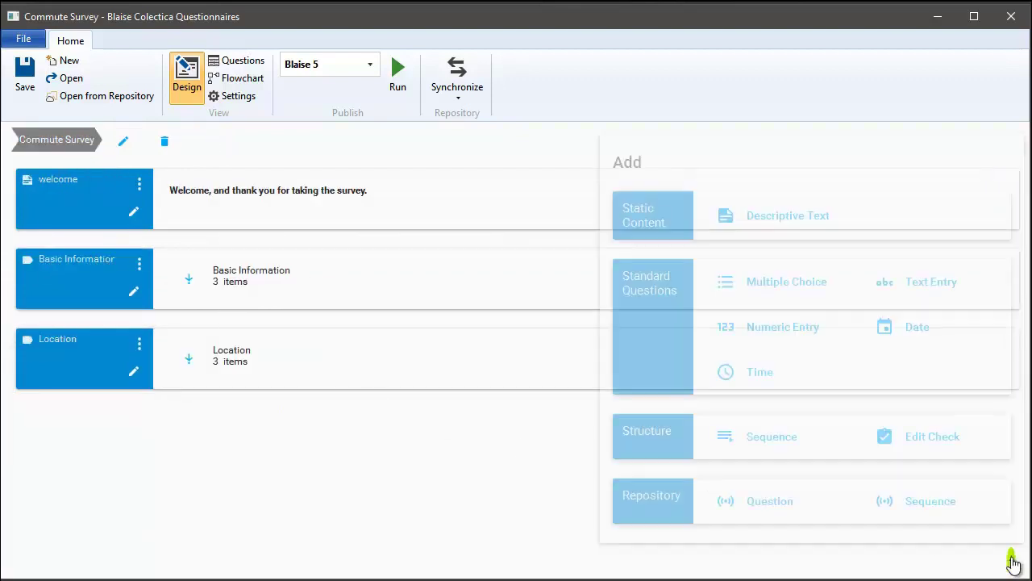
# Add the Work sequence from the localhost repository after the Location sequence.
pyautogui.click(926, 508)
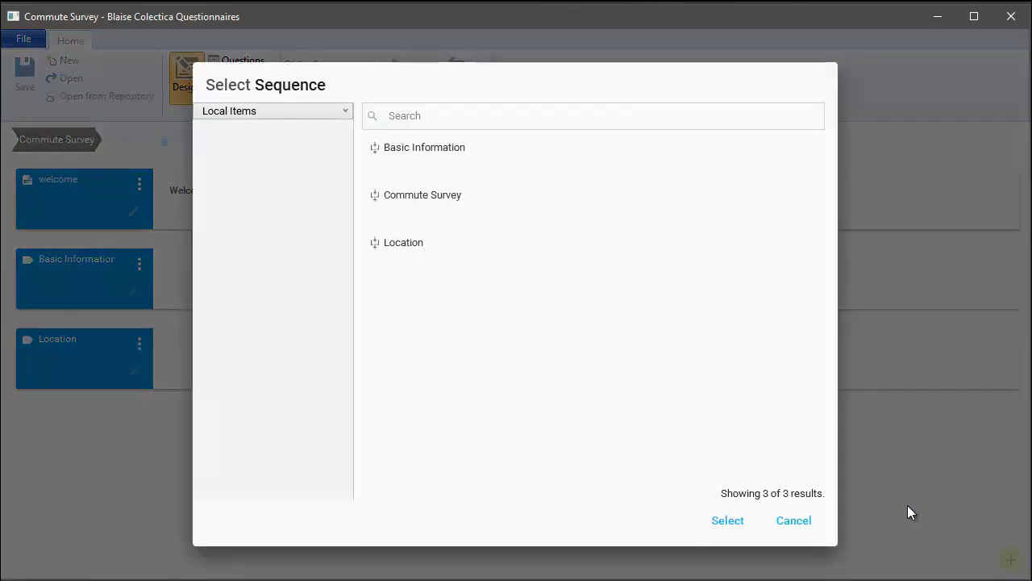
pyautogui.click(311, 113)
pyautogui.click(295, 146)
pyautogui.click(405, 384)
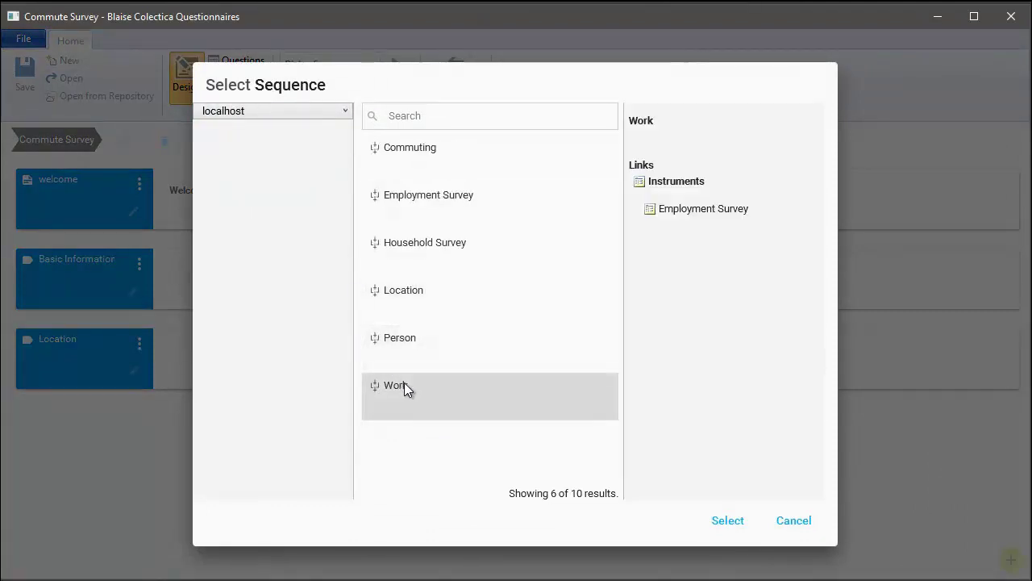
pyautogui.click(422, 160)
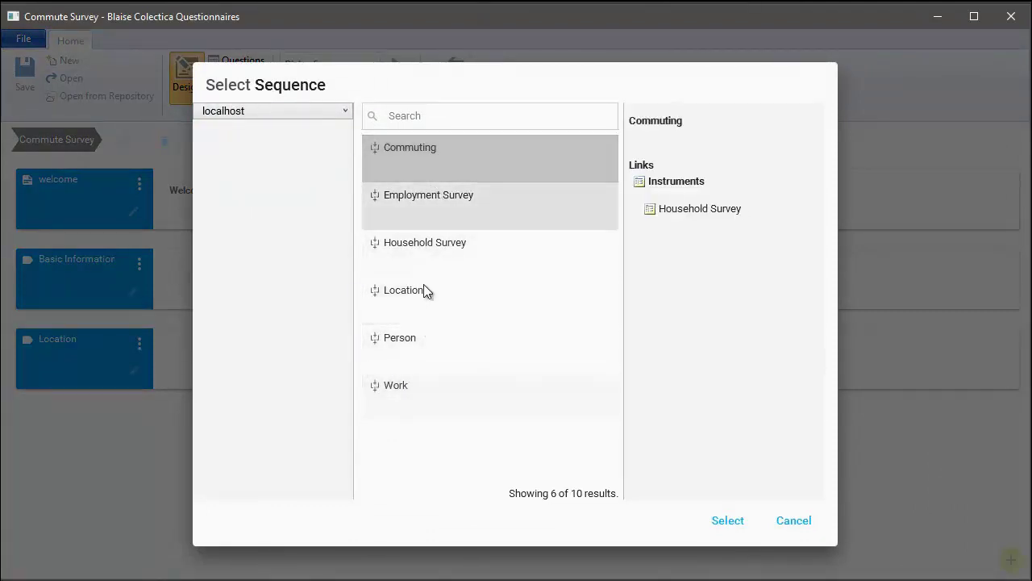
pyautogui.click(445, 406)
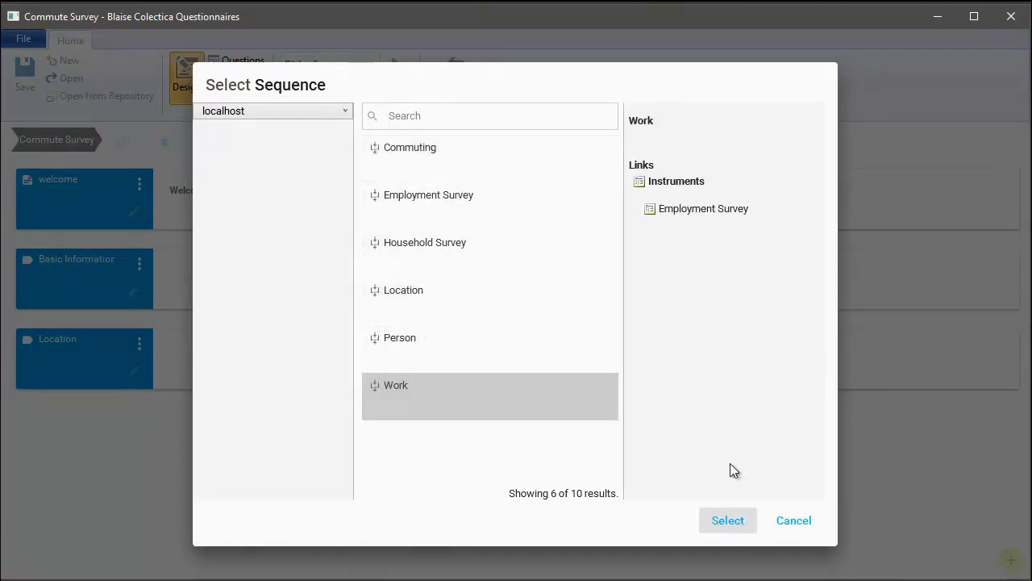
pyautogui.click(729, 520)
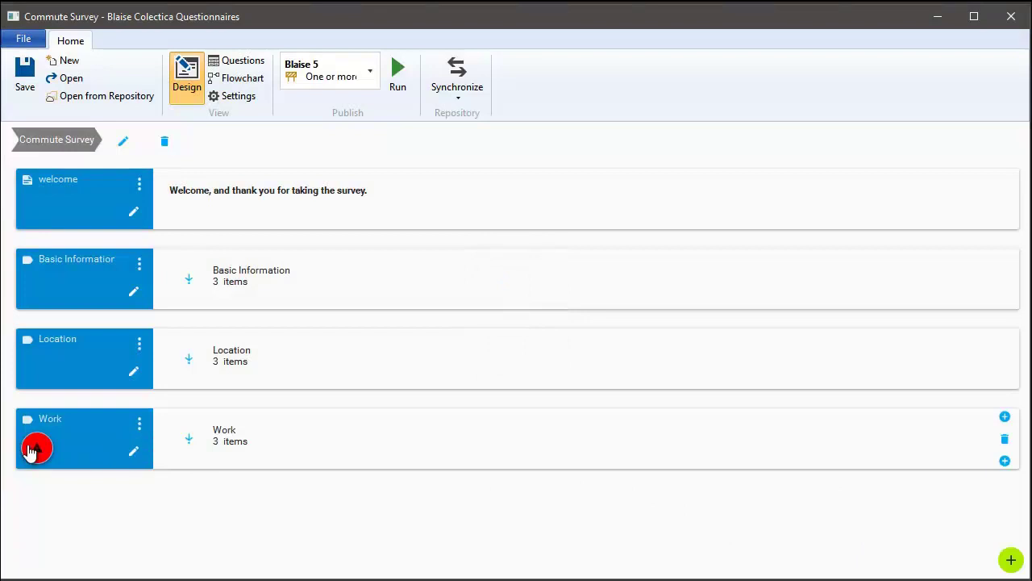
# Add the Commuting sequence from the localhost repository after the Work sequence.
pyautogui.click(1004, 559)
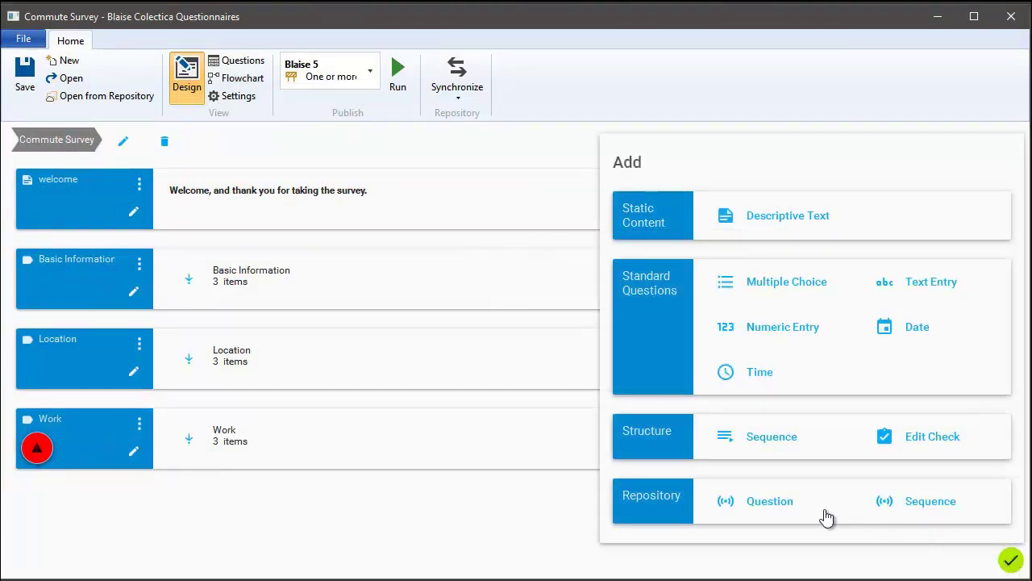
pyautogui.click(879, 510)
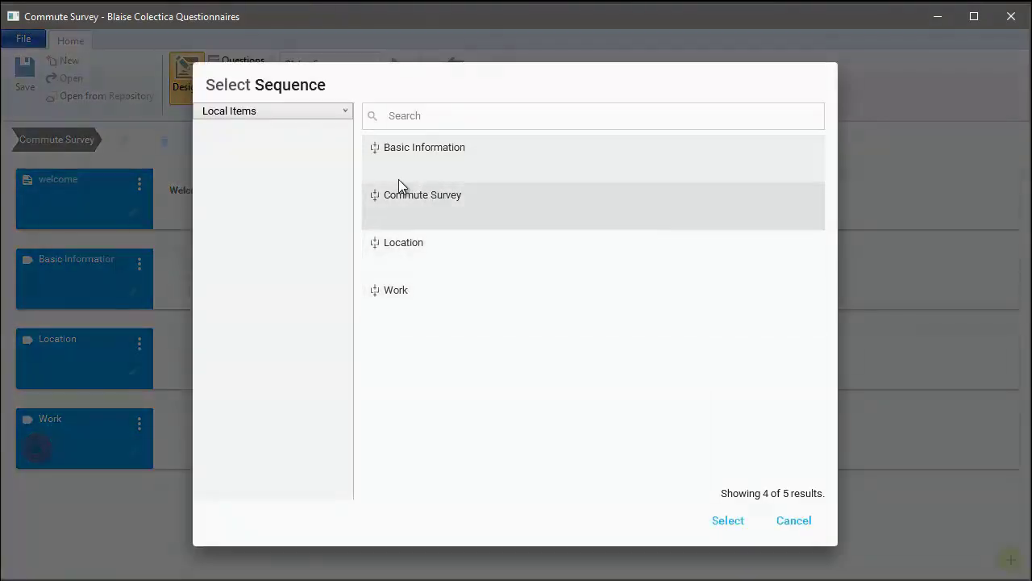
pyautogui.click(280, 111)
pyautogui.click(275, 139)
pyautogui.click(389, 145)
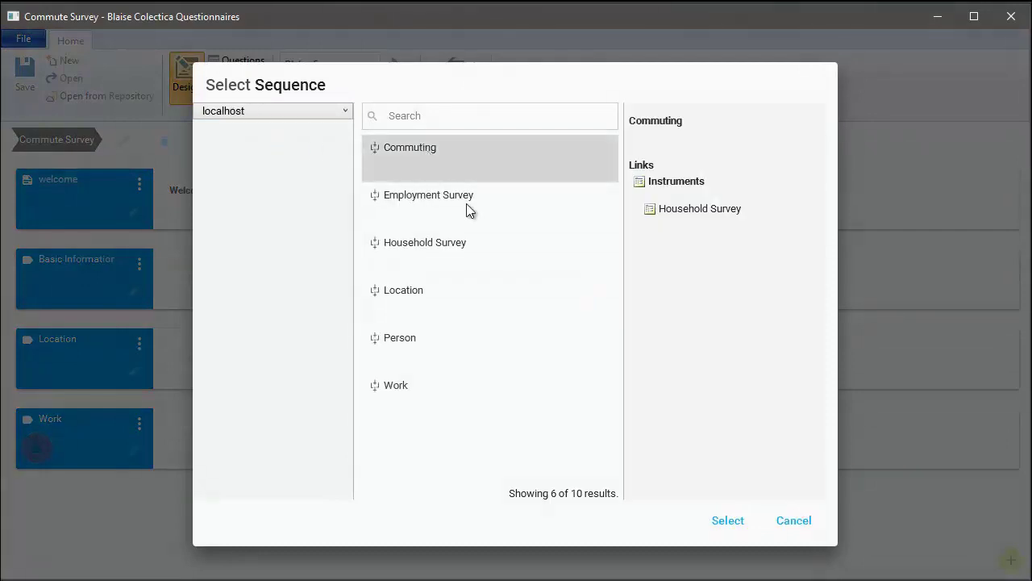
pyautogui.click(731, 521)
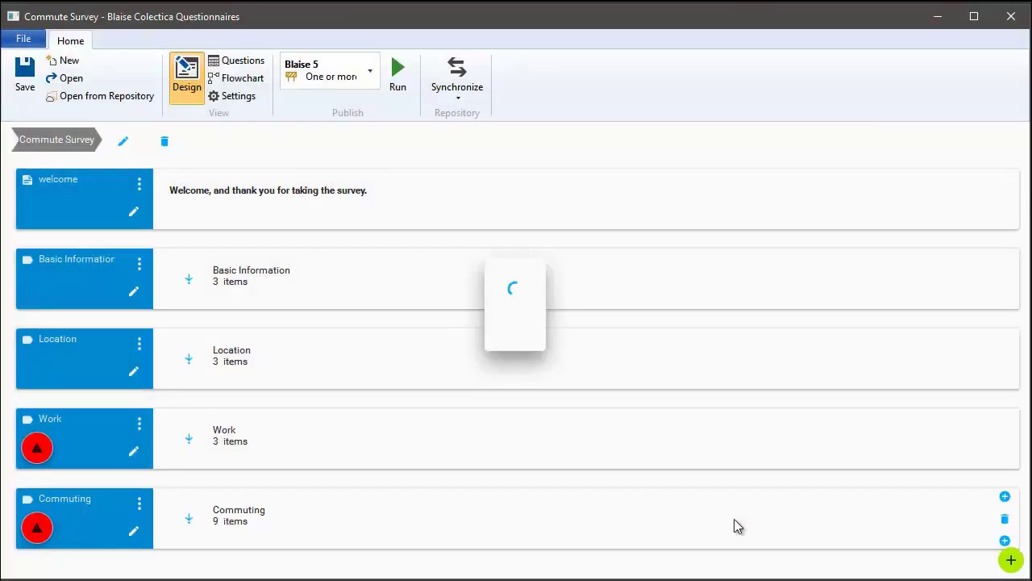
# Examine the questions and conditions inside the Commuting and Work sequences, along with the input warnings on both, ending at the survey's top level.
pyautogui.click(189, 519)
pyautogui.scroll(-5, 268, 418)
pyautogui.scroll(5, 317, 416)
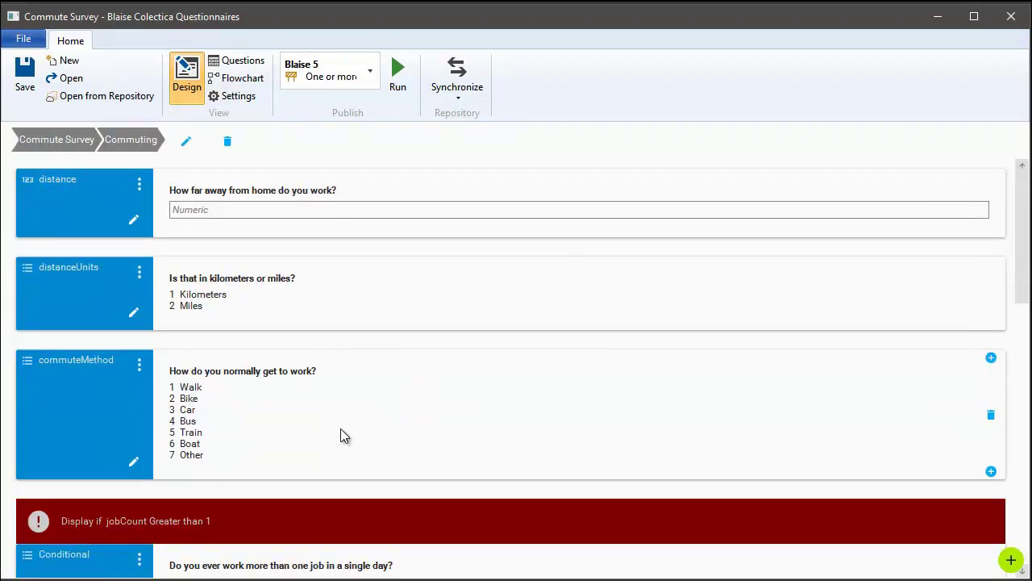
pyautogui.click(88, 142)
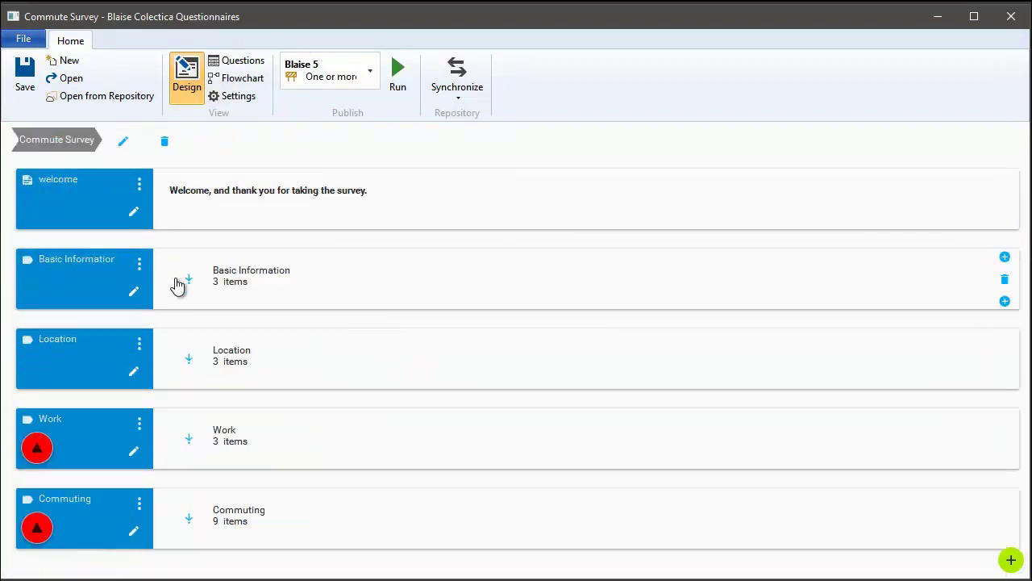
pyautogui.moveTo(37, 447)
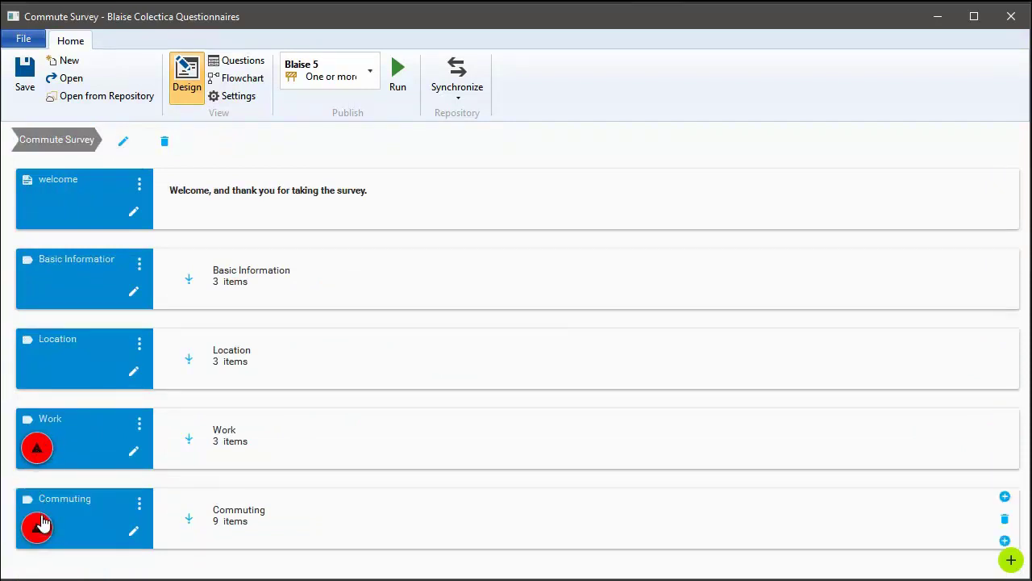
pyautogui.moveTo(41, 524)
pyautogui.click(197, 449)
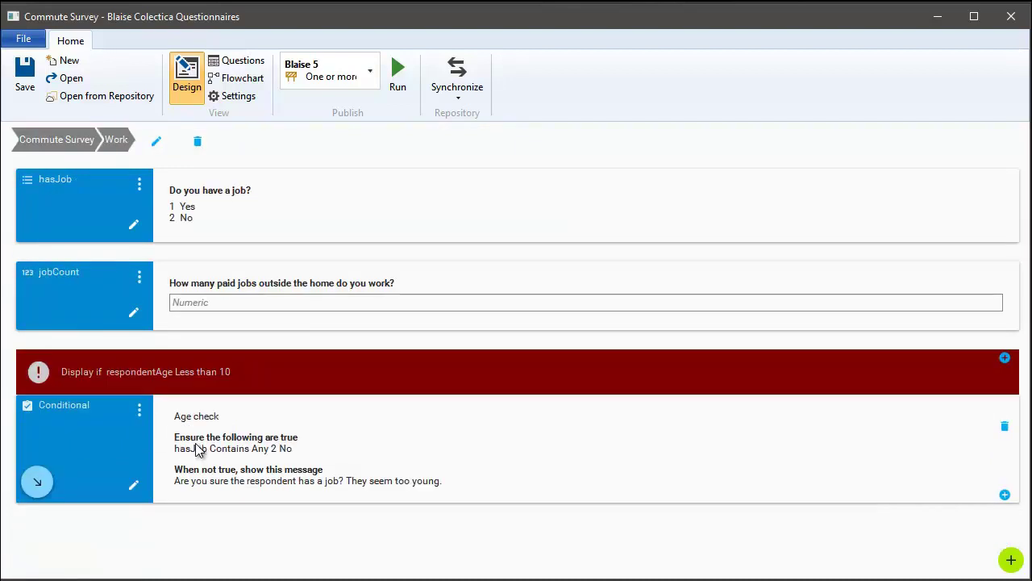
pyautogui.click(282, 225)
pyautogui.click(287, 289)
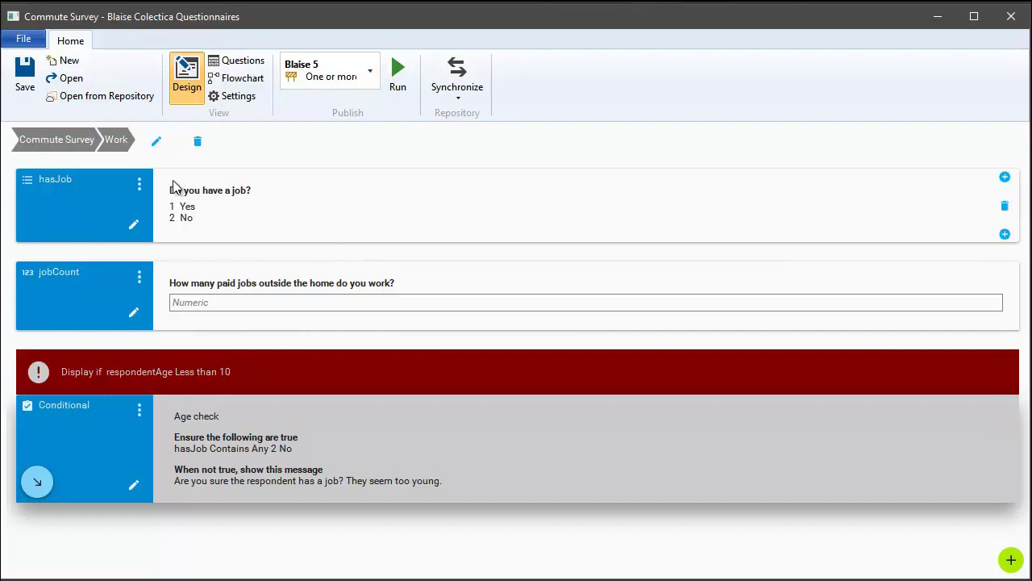
pyautogui.click(65, 148)
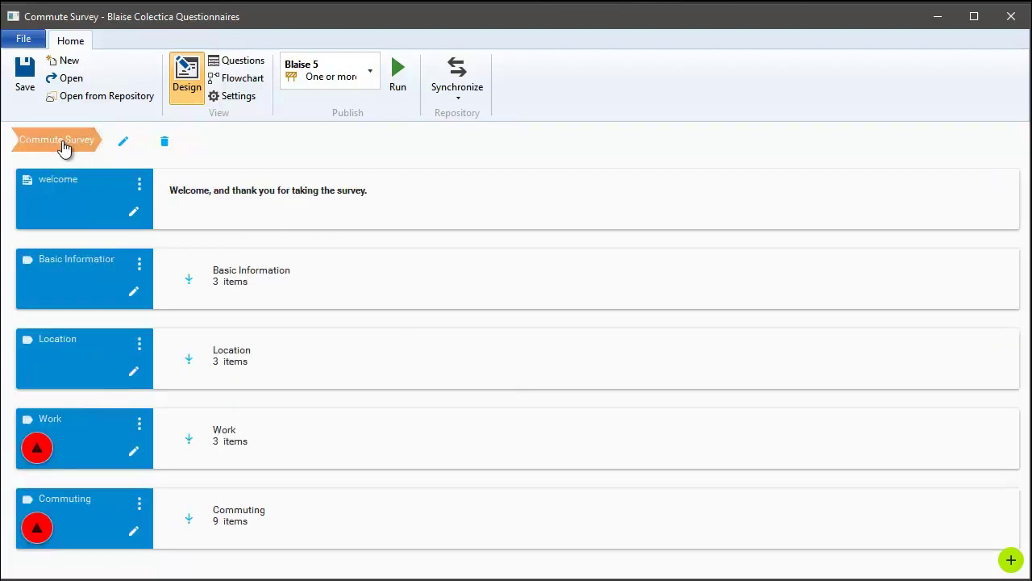
# Map the Work sequence's respondentAge input to the age question "What is your age?" and save it.
pyautogui.click(38, 453)
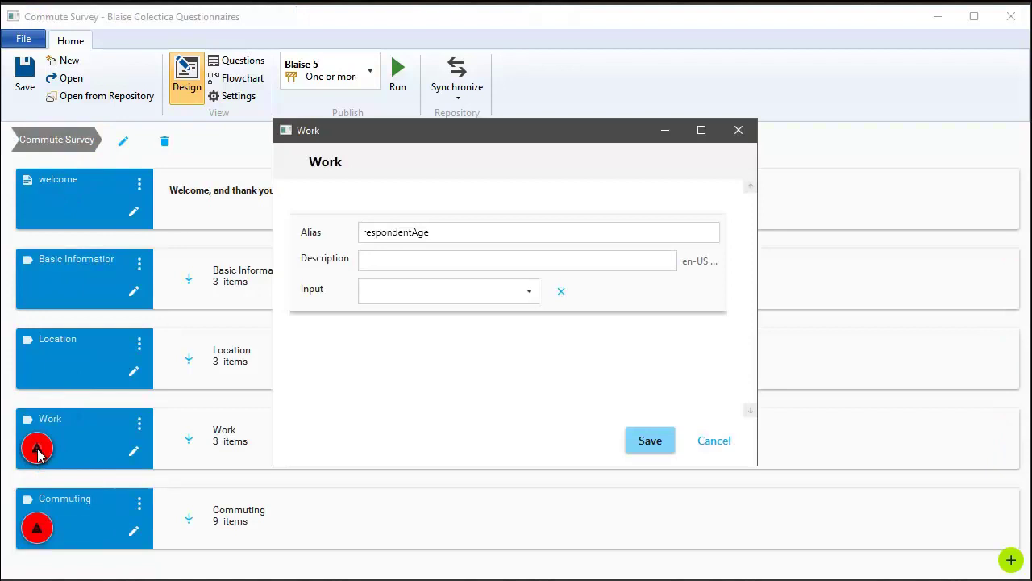
pyautogui.click(528, 292)
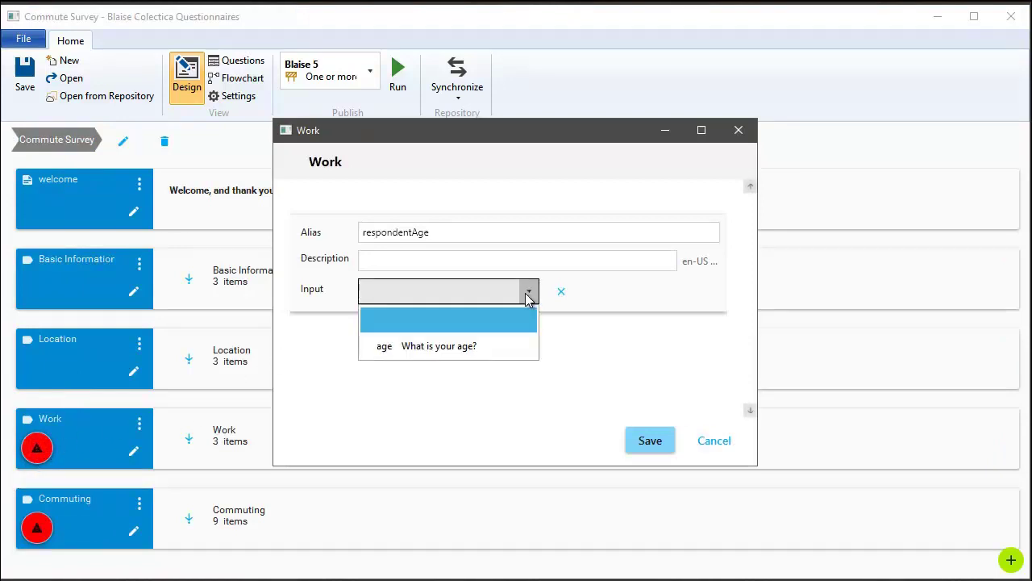
pyautogui.click(423, 346)
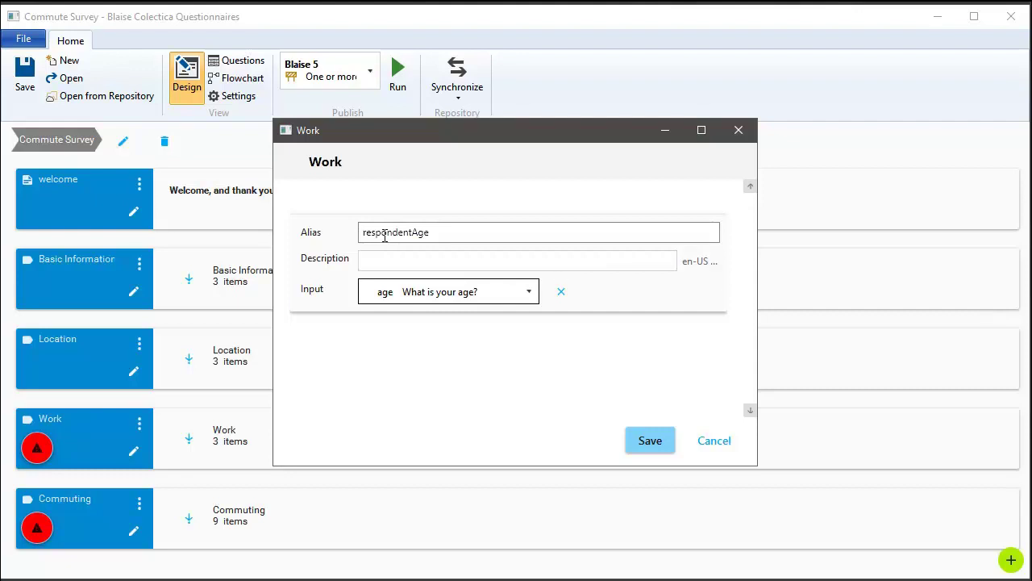
pyautogui.click(650, 442)
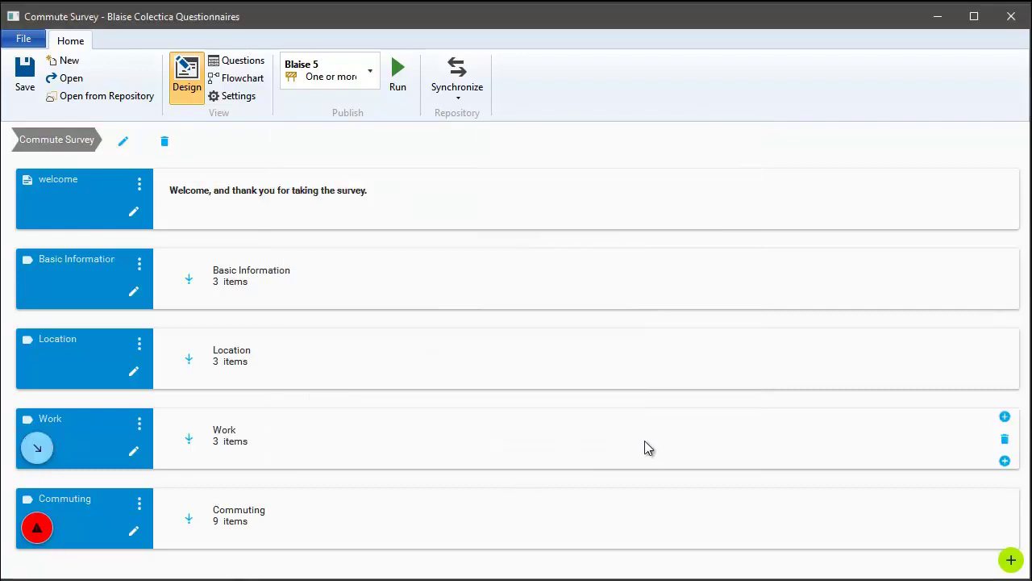
# Map the Commuting sequence's jobCount1 input to the jobCount question "How many paid jobs outside the home do you work?" and save it.
pyautogui.click(35, 529)
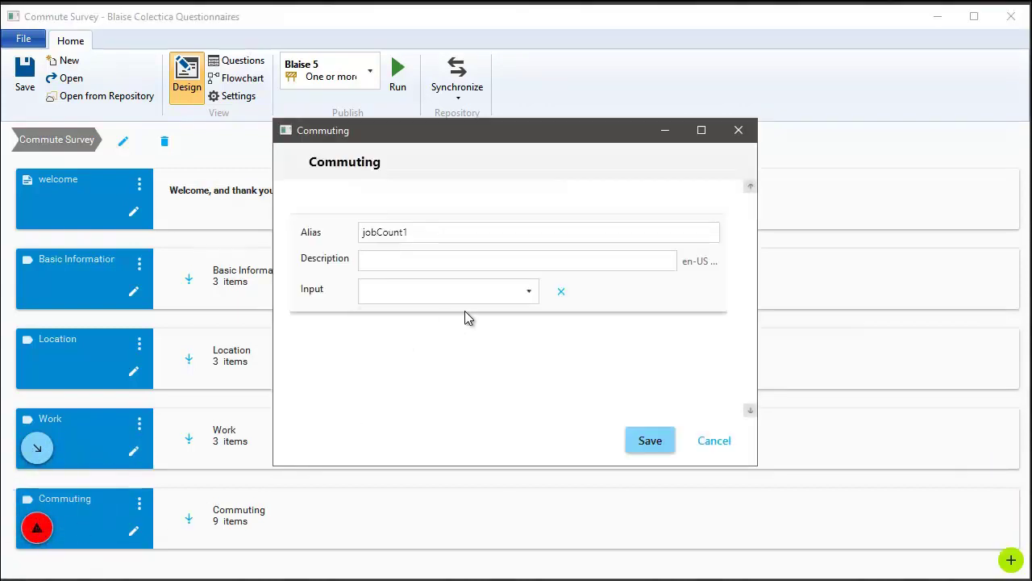
pyautogui.click(522, 295)
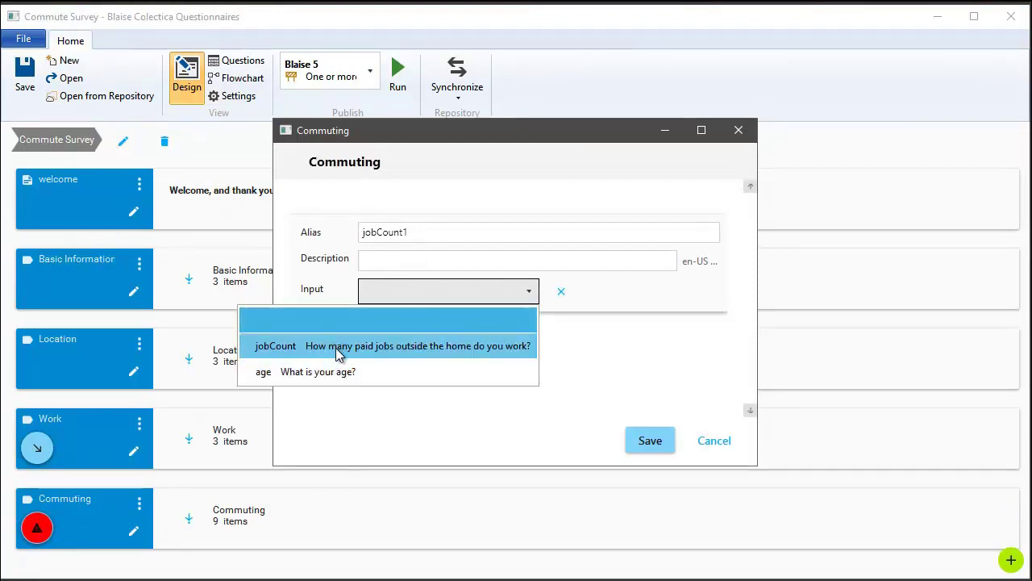
pyautogui.click(427, 348)
pyautogui.click(628, 439)
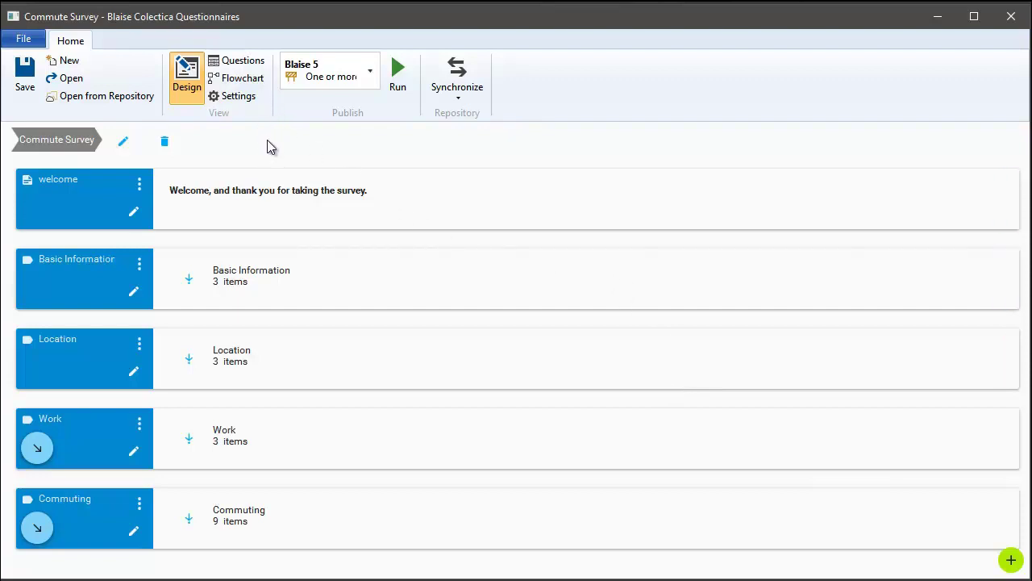
# Review the full question list and a refreshed flowchart of the survey, then return to the design view.
pyautogui.click(245, 61)
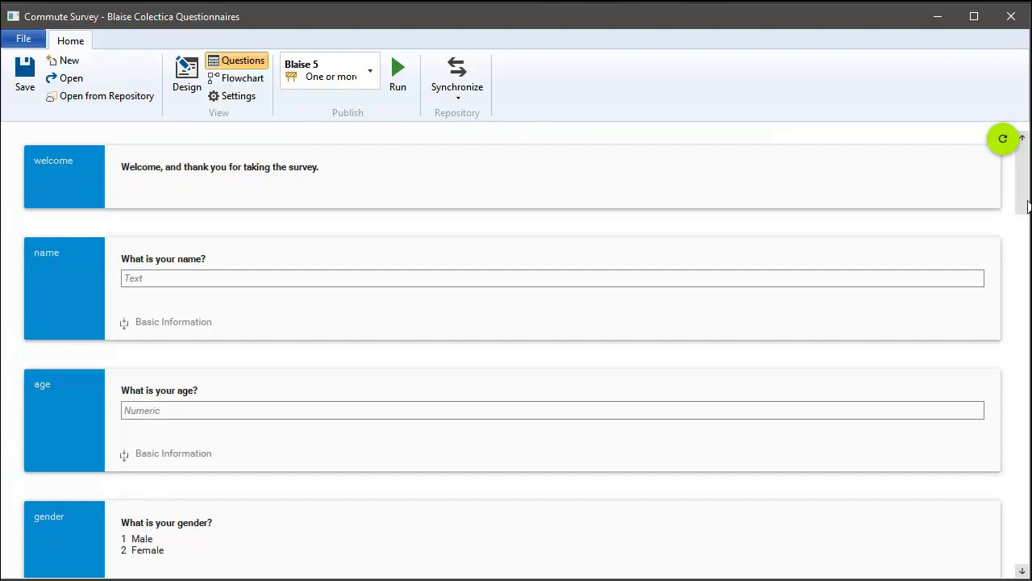
pyautogui.moveTo(1027, 207); pyautogui.dragTo(1018, 448)
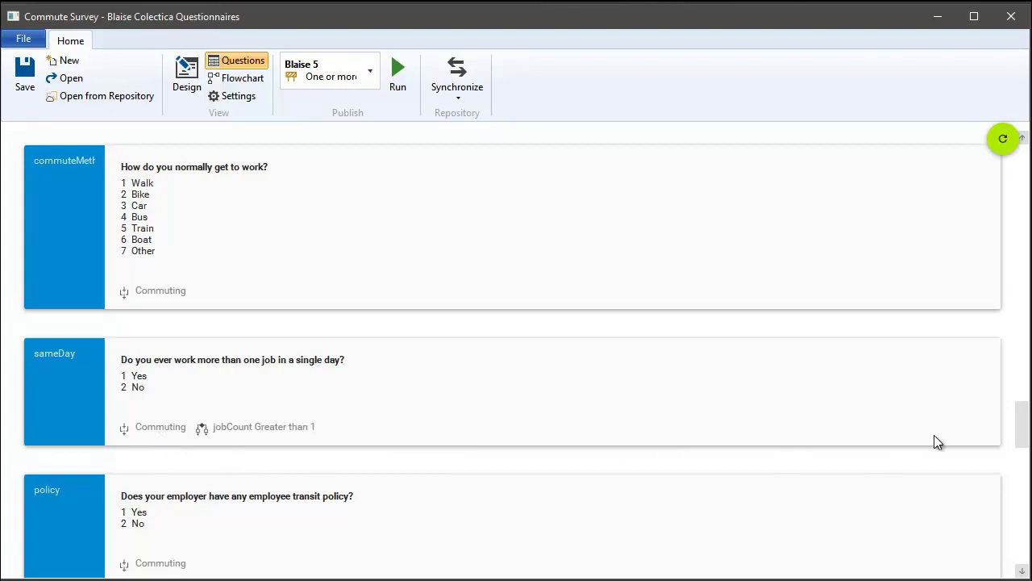
pyautogui.moveTo(1022, 447); pyautogui.dragTo(1023, 537)
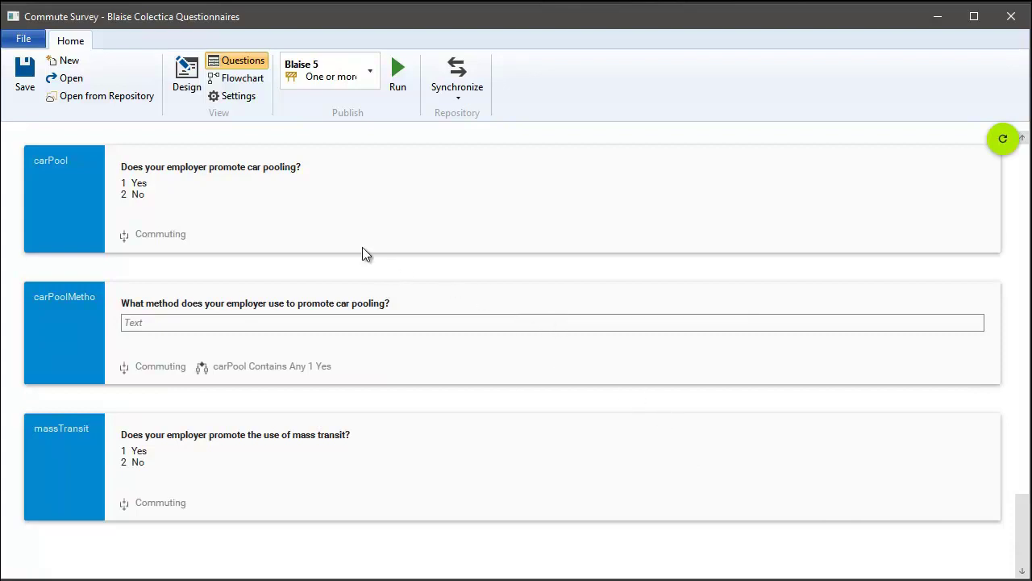
pyautogui.click(236, 78)
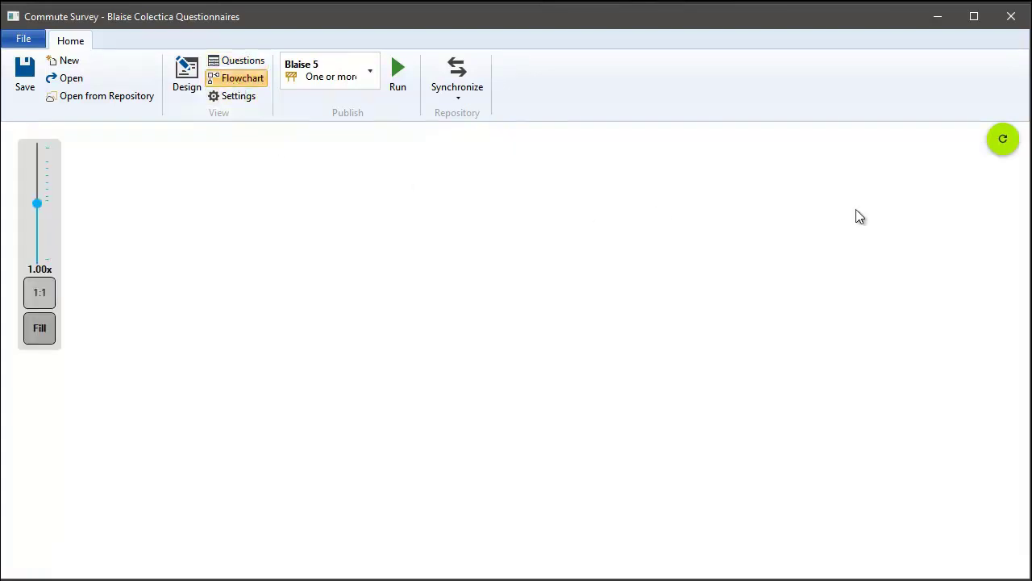
pyautogui.click(999, 147)
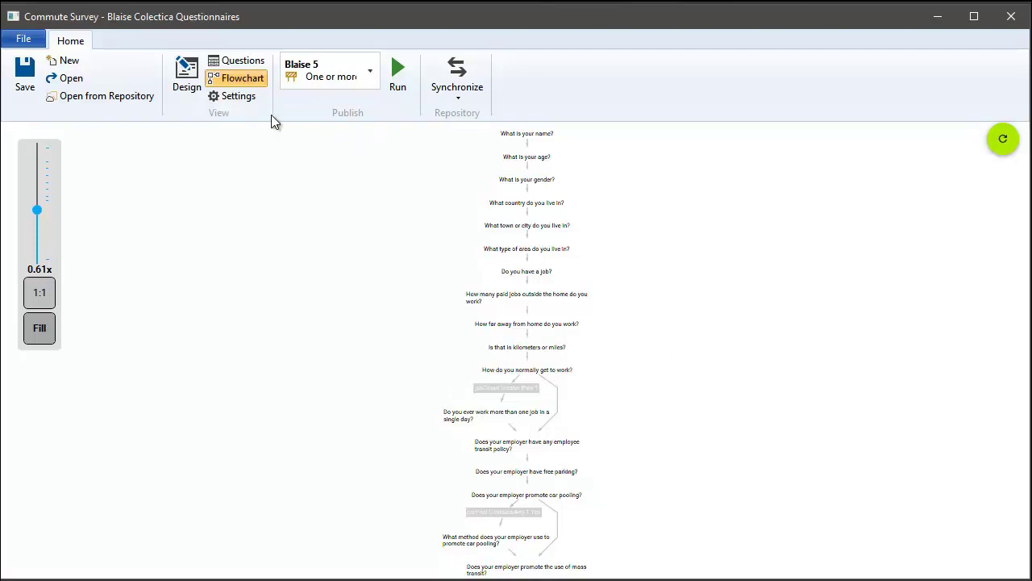
pyautogui.click(187, 77)
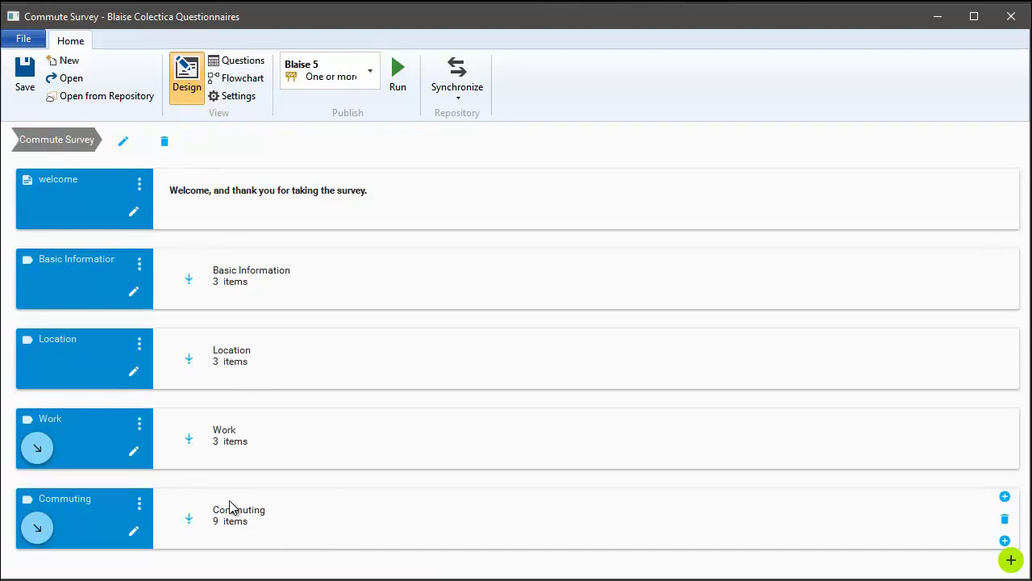
# Add display logic to the Commuting sequence so it appears only if hasJob Contains Any Yes, and save it.
pyautogui.click(141, 507)
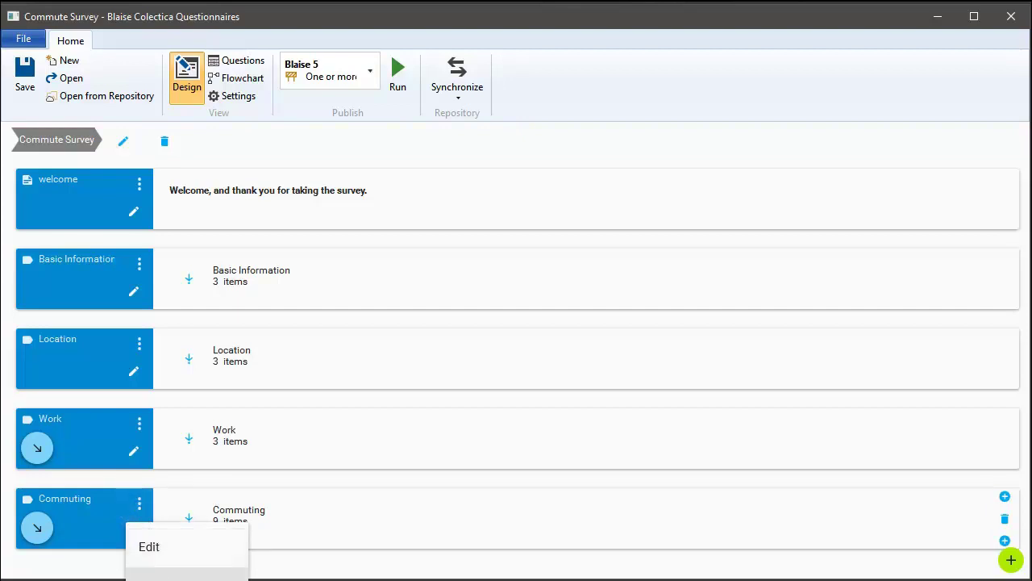
pyautogui.click(154, 573)
pyautogui.click(395, 325)
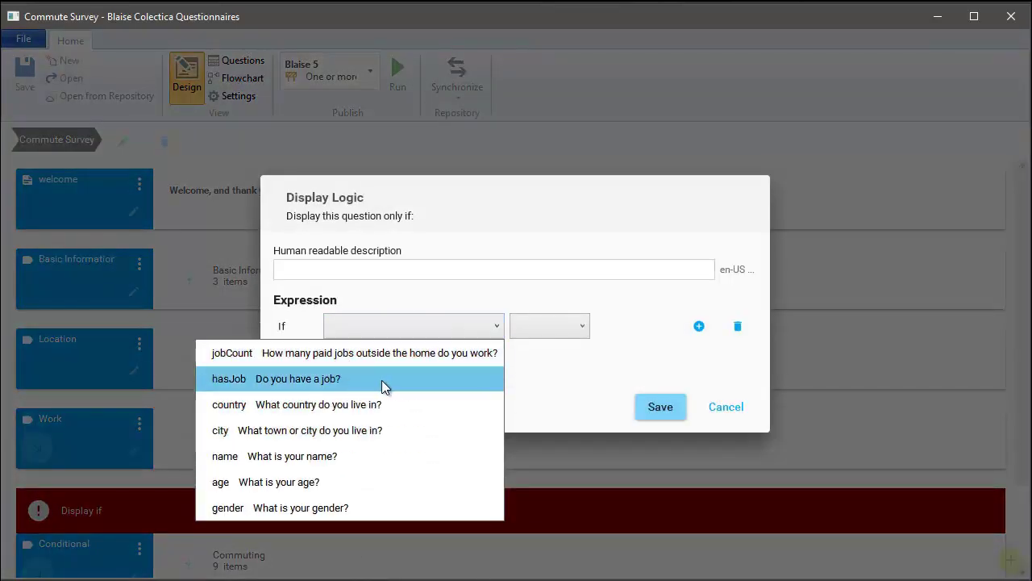
pyautogui.click(404, 379)
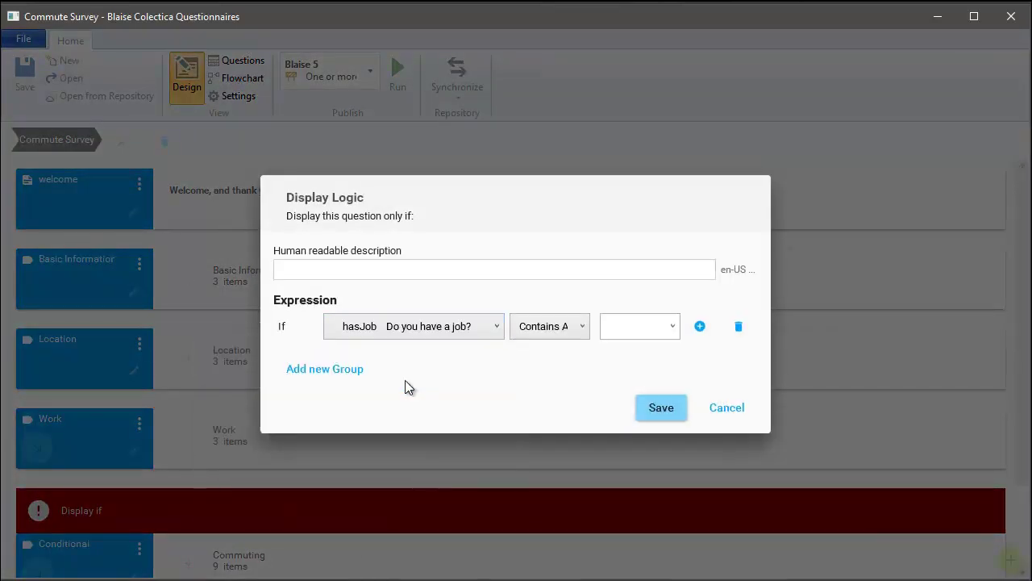
pyautogui.click(673, 331)
pyautogui.click(615, 354)
pyautogui.click(567, 391)
pyautogui.click(660, 407)
# Add a text entry question named "comments" at the survey's end with the wording "Thank you for taking the survey. Enter any comments here.".
pyautogui.scroll(-1, 756, 412)
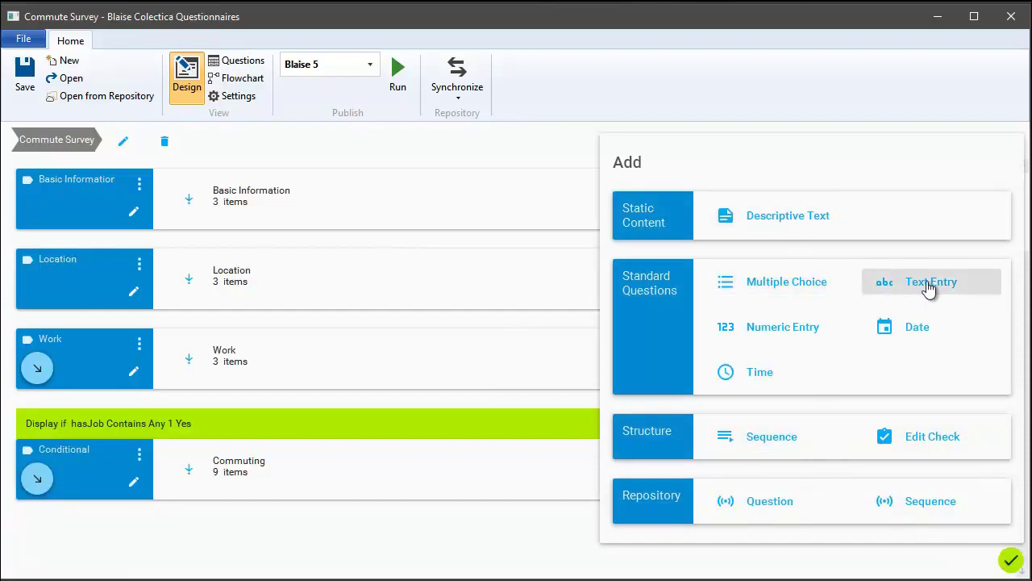
pyautogui.click(930, 286)
pyautogui.click(196, 164)
pyautogui.write('comments')
pyautogui.press('Tab')
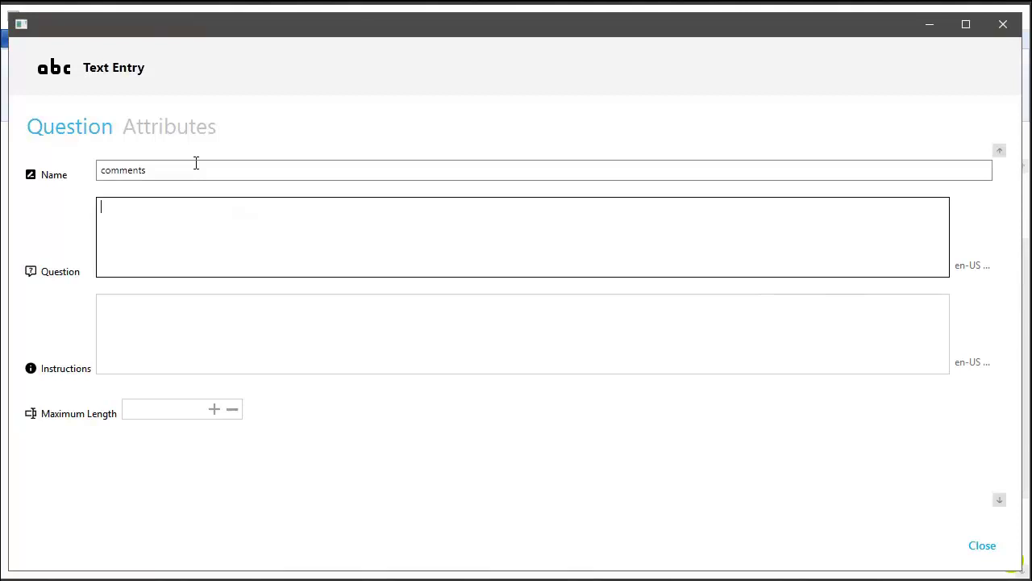
pyautogui.write('Thakn')
pyautogui.press('BackSpace')
pyautogui.press('BackSpace')
pyautogui.press('BackSpace')
pyautogui.write('nk you for taking the survey. Enter any comme')
pyautogui.press('Tab')
pyautogui.press('Escape')
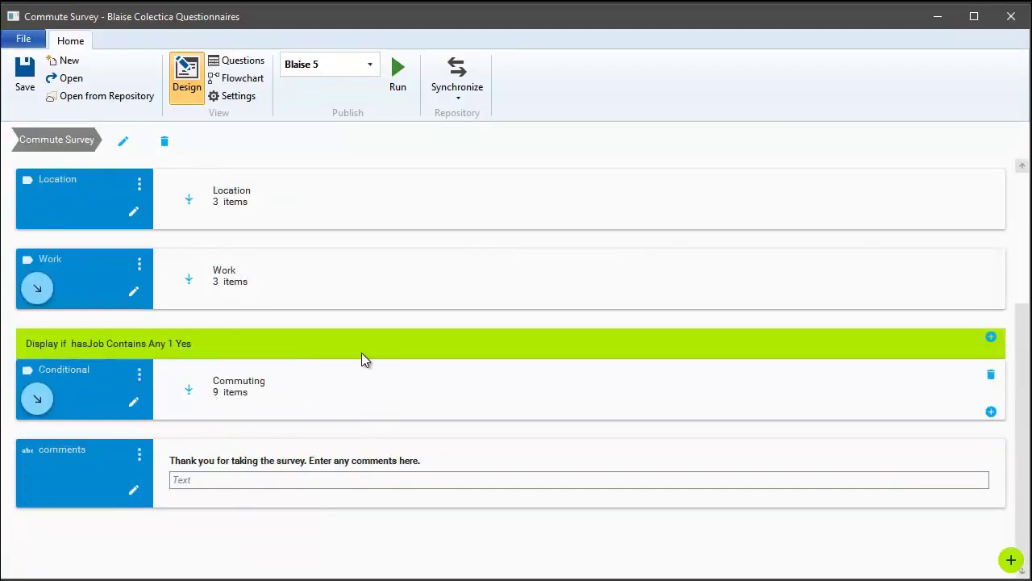
# Refresh the flowchart and examine the branch around the Commuting questions at 1:1 scale, then return to the design view.
pyautogui.click(245, 83)
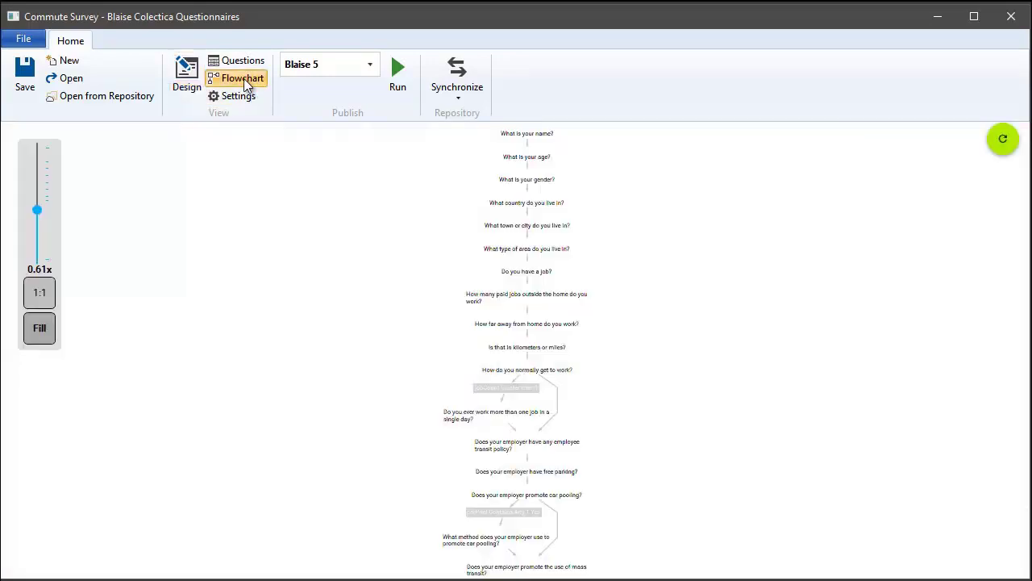
pyautogui.click(1003, 141)
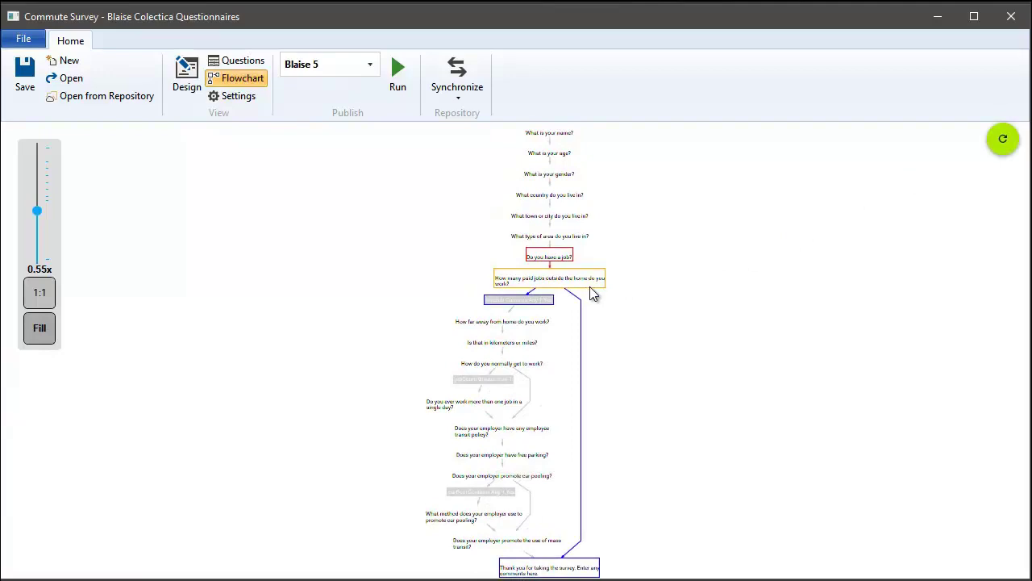
pyautogui.moveTo(677, 488); pyautogui.dragTo(679, 469)
pyautogui.click(39, 292)
pyautogui.moveTo(736, 339); pyautogui.dragTo(743, 519)
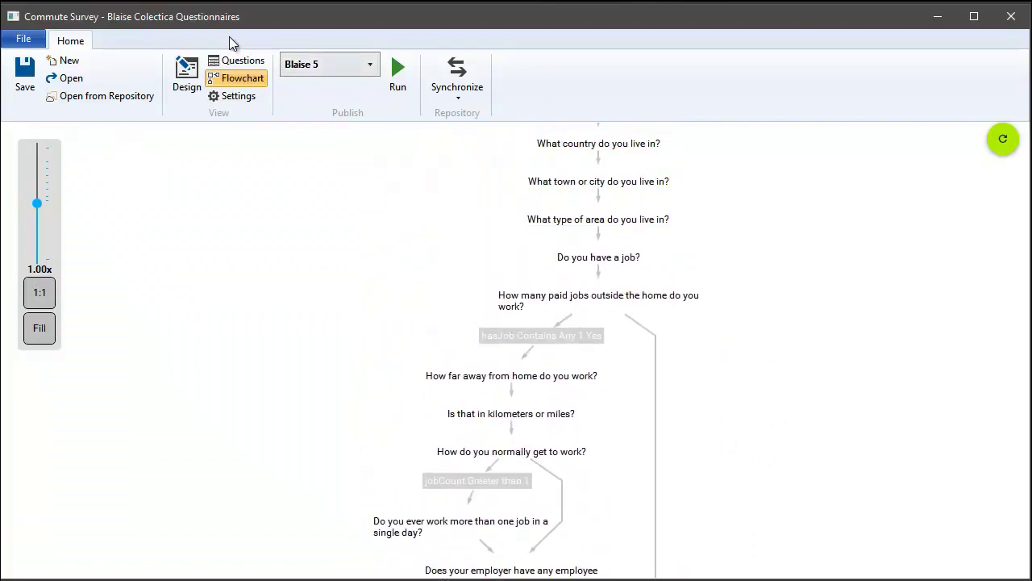
pyautogui.click(186, 72)
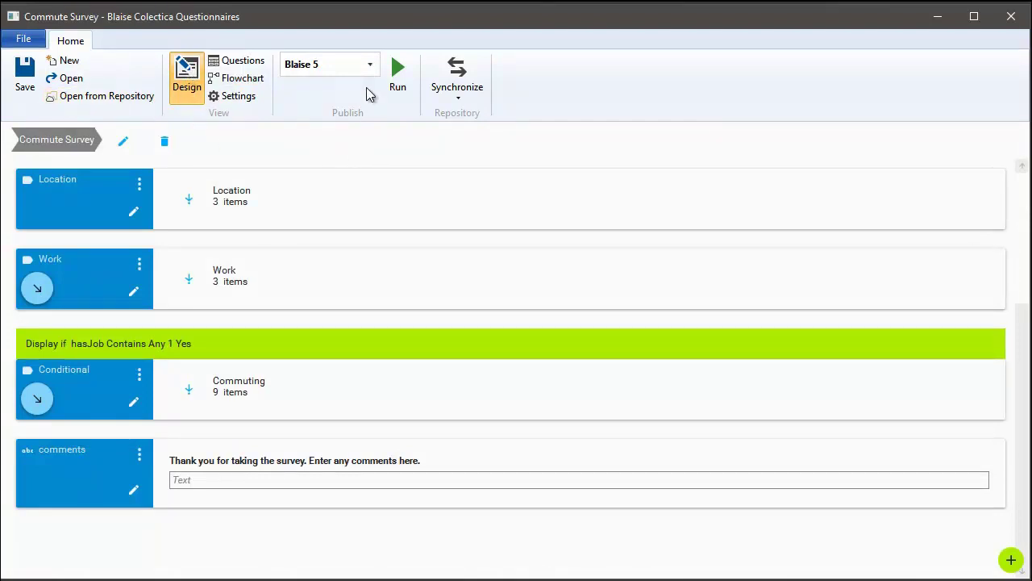
# Publish the survey in Blaise 5 format as commute in the bclub folder and run the built instrument.
pyautogui.click(367, 69)
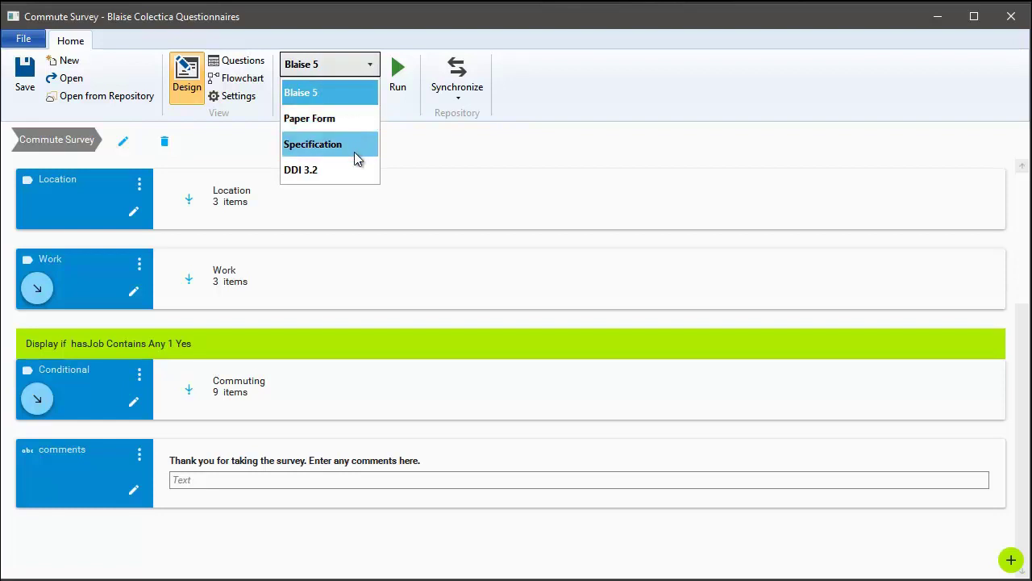
pyautogui.click(359, 93)
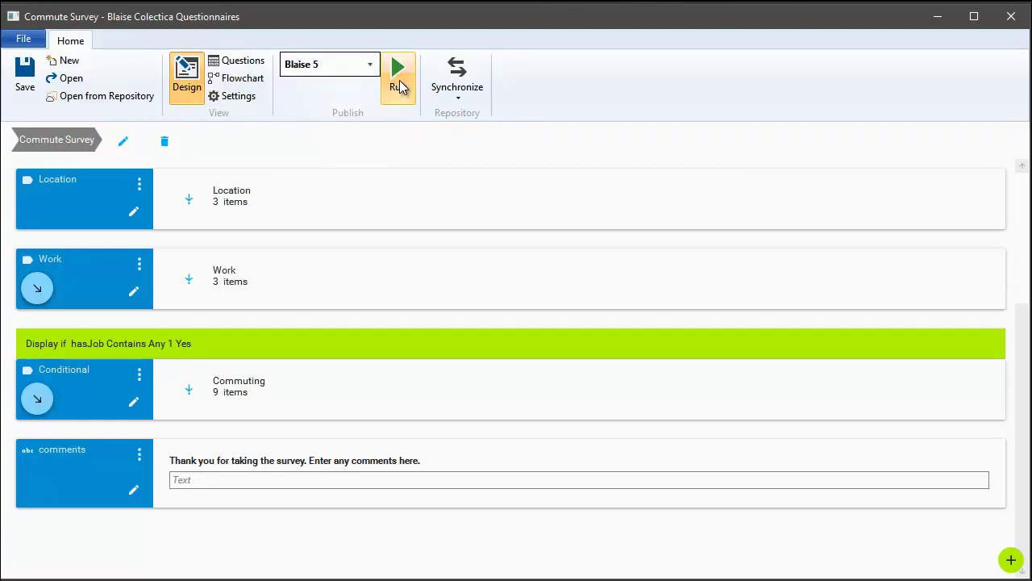
pyautogui.click(399, 87)
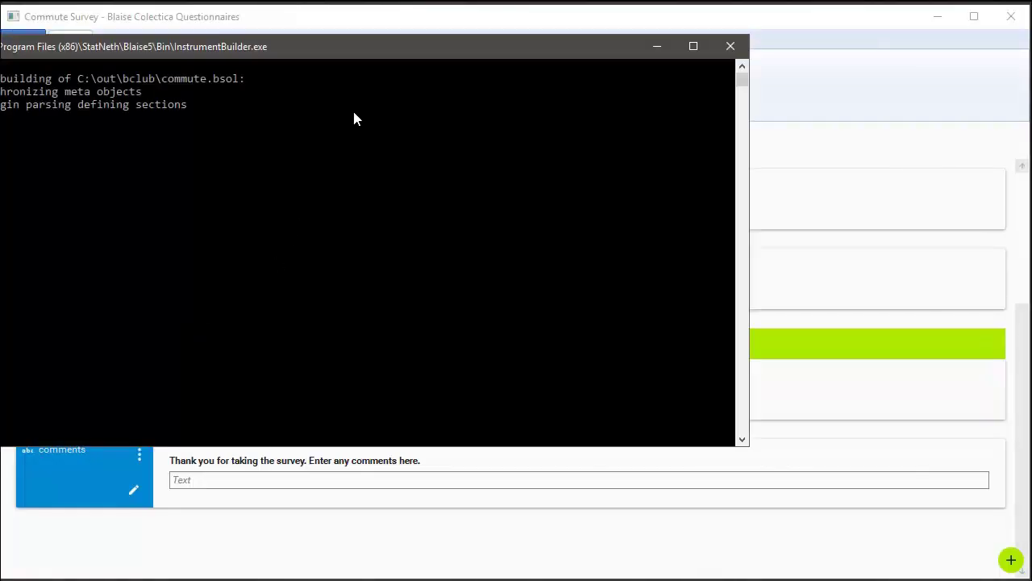
pyautogui.moveTo(385, 62); pyautogui.dragTo(512, 86)
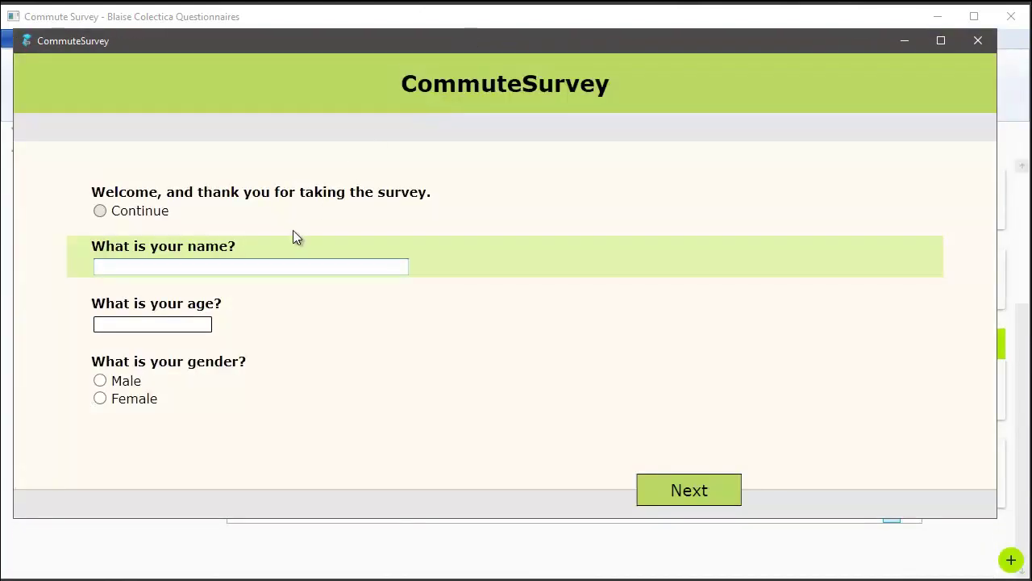
# Fill in the respondent's name and age, answer Male for gender, and continue to the location questions.
pyautogui.write('my')
pyautogui.press('Return')
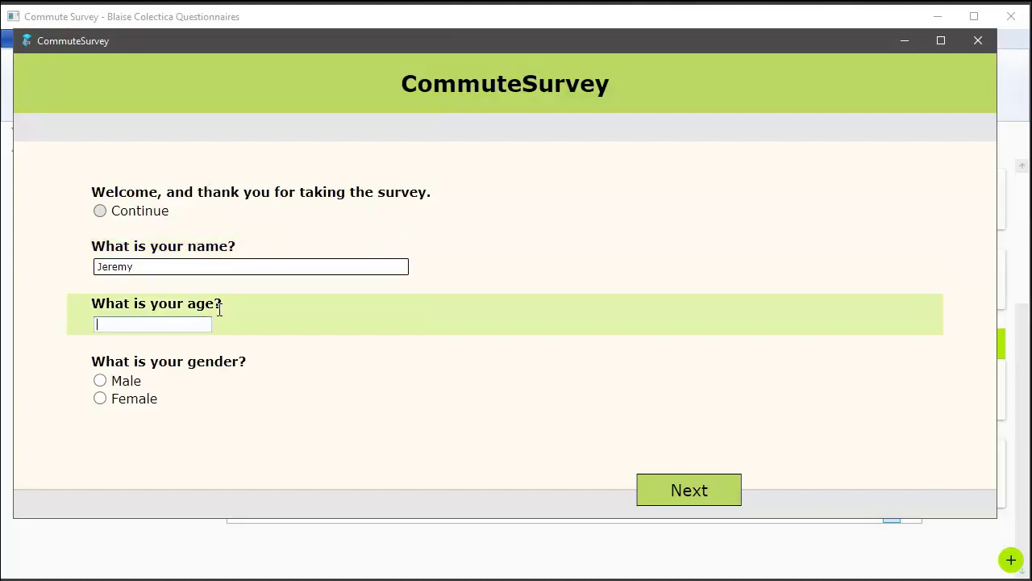
pyautogui.press('Return')
pyautogui.press('1')
pyautogui.press('Return')
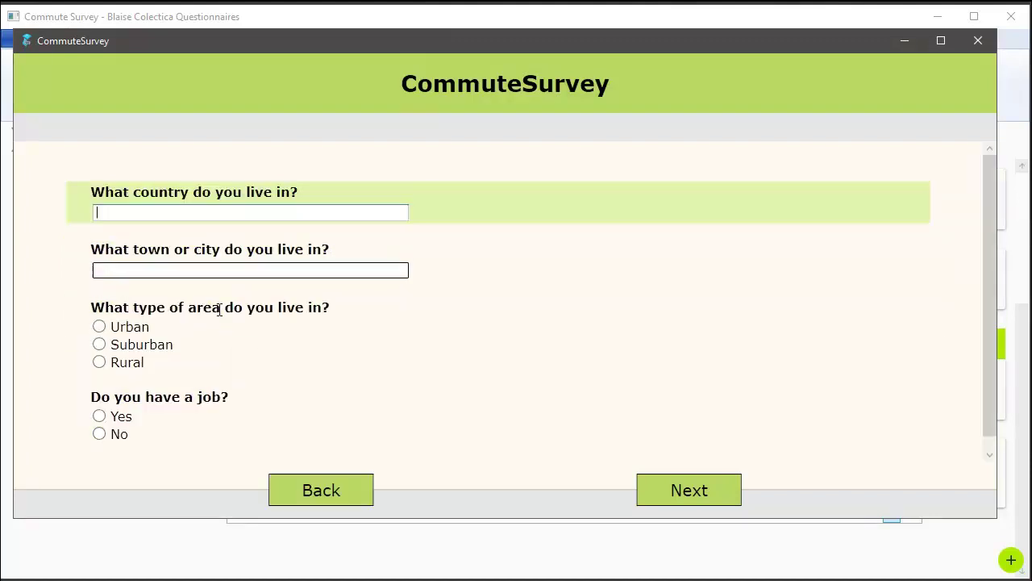
# Answer USA for country, Minneapolis for city, Urban for area type and Yes for having a job, and continue.
pyautogui.write('USA')
pyautogui.press('Return')
pyautogui.write('Minneapolis')
pyautogui.press('Return')
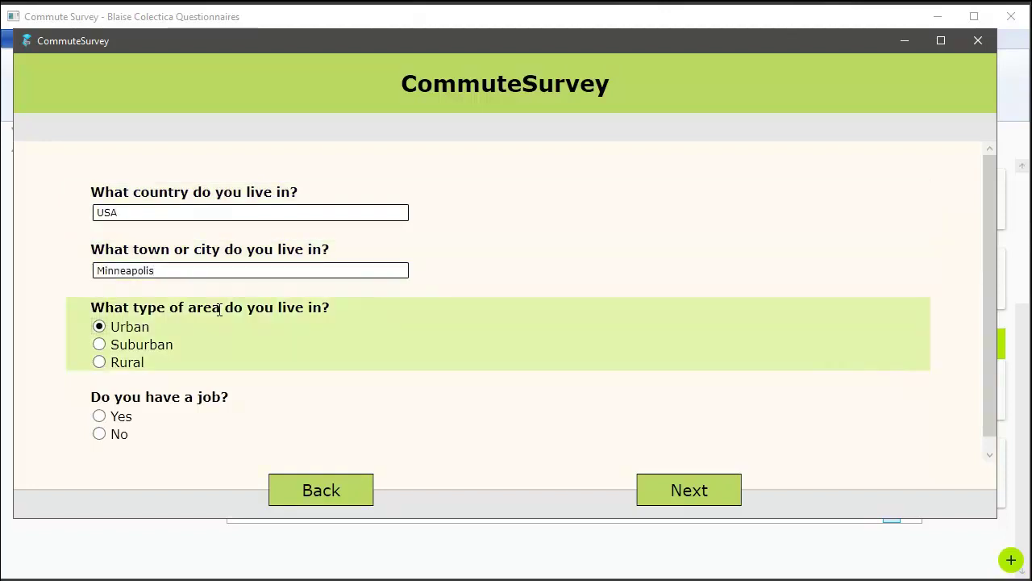
pyautogui.click(98, 416)
pyautogui.click(691, 489)
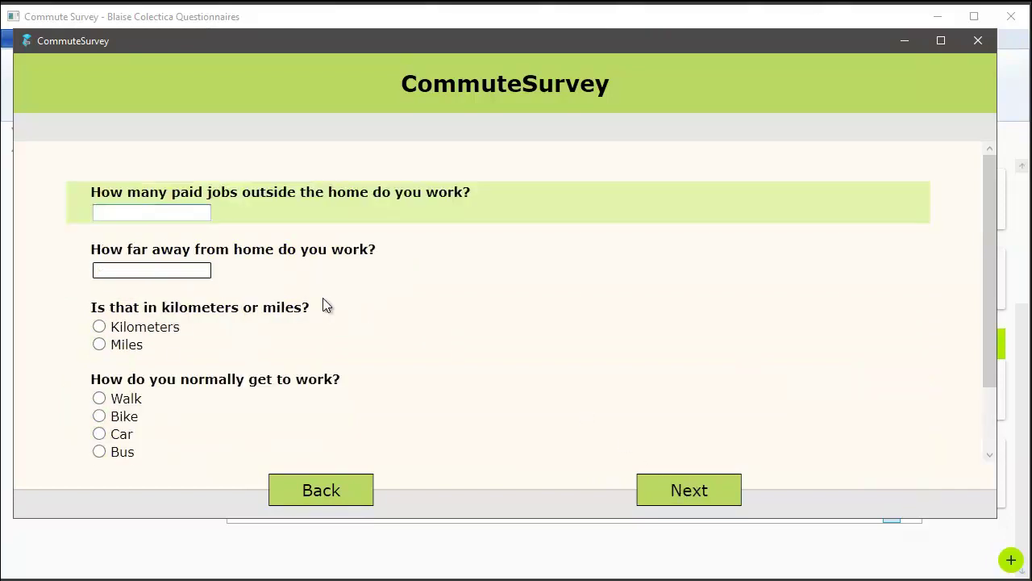
# Answer 1 paid job, a work distance of 2 Miles and Bike as the commute method, and continue.
pyautogui.write('1')
pyautogui.click(147, 270)
pyautogui.write('2')
pyautogui.click(99, 344)
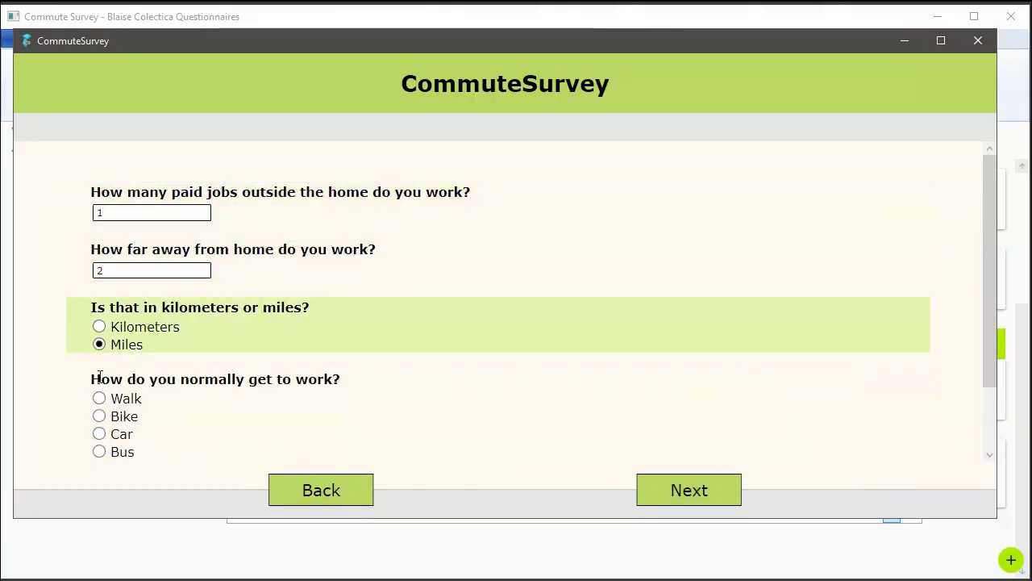
pyautogui.click(99, 416)
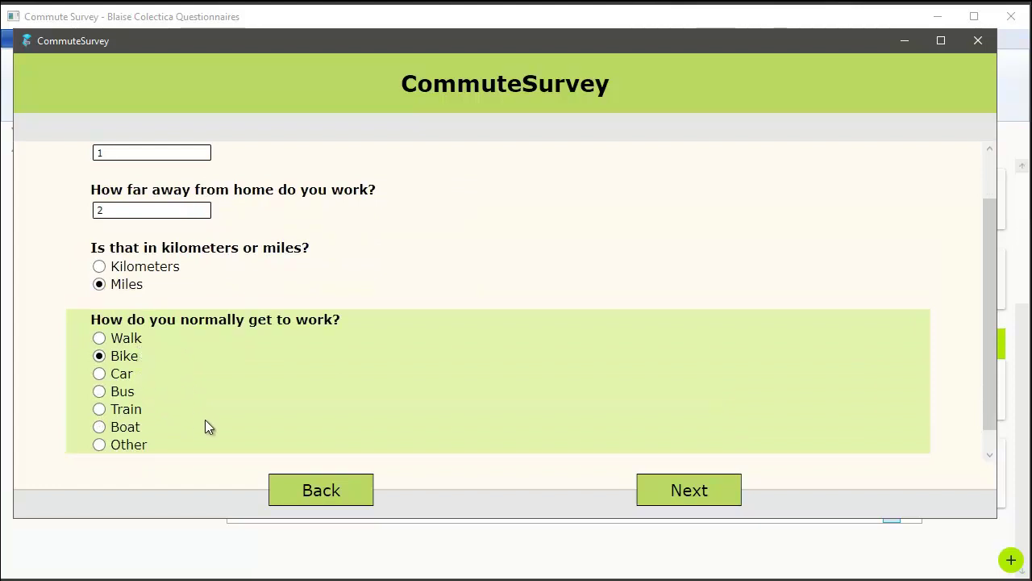
pyautogui.click(673, 501)
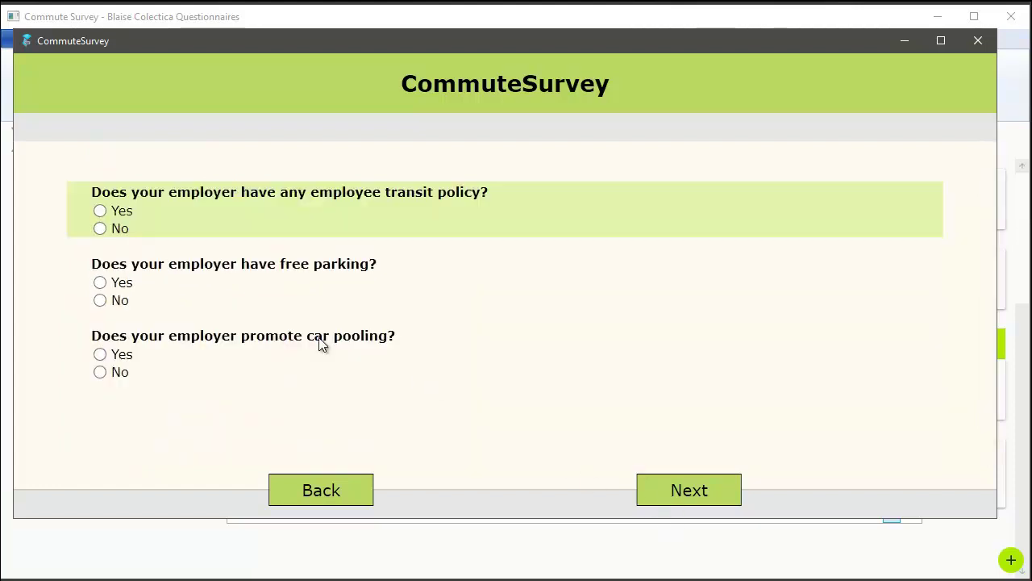
# Answer Yes for employee transit policy and No for free parking and car pooling, and continue.
pyautogui.click(100, 211)
pyautogui.click(100, 300)
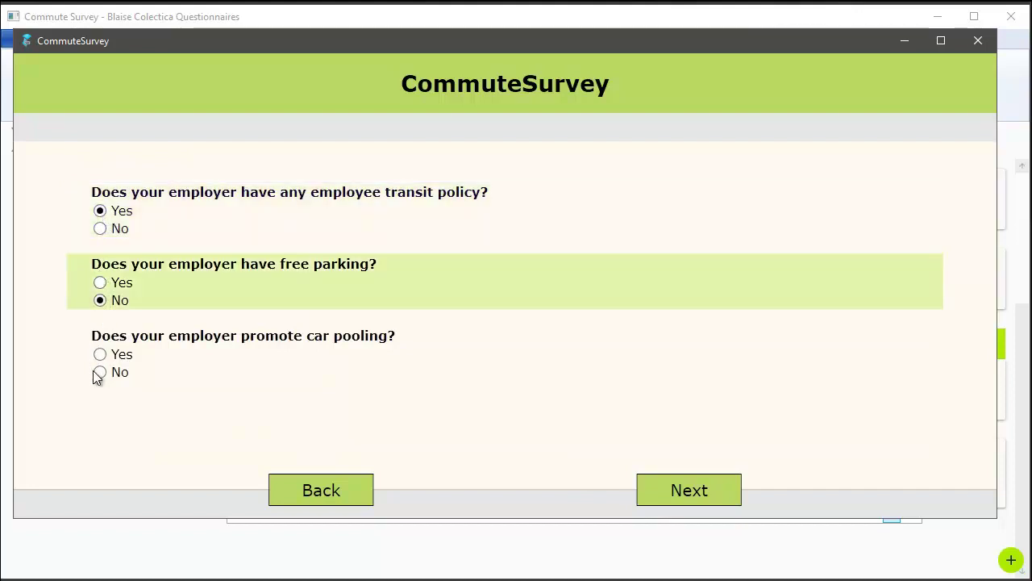
pyautogui.click(100, 372)
pyautogui.click(706, 494)
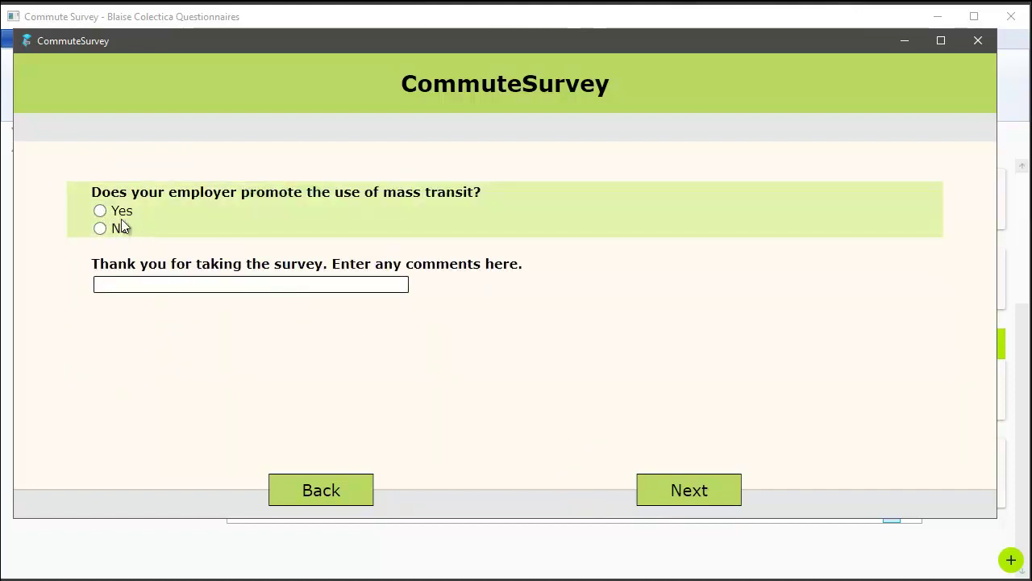
# Answer Yes for mass transit promotion, enter "none" as the comment, finish the survey, and return to the questionnaire designer.
pyautogui.click(100, 211)
pyautogui.click(146, 286)
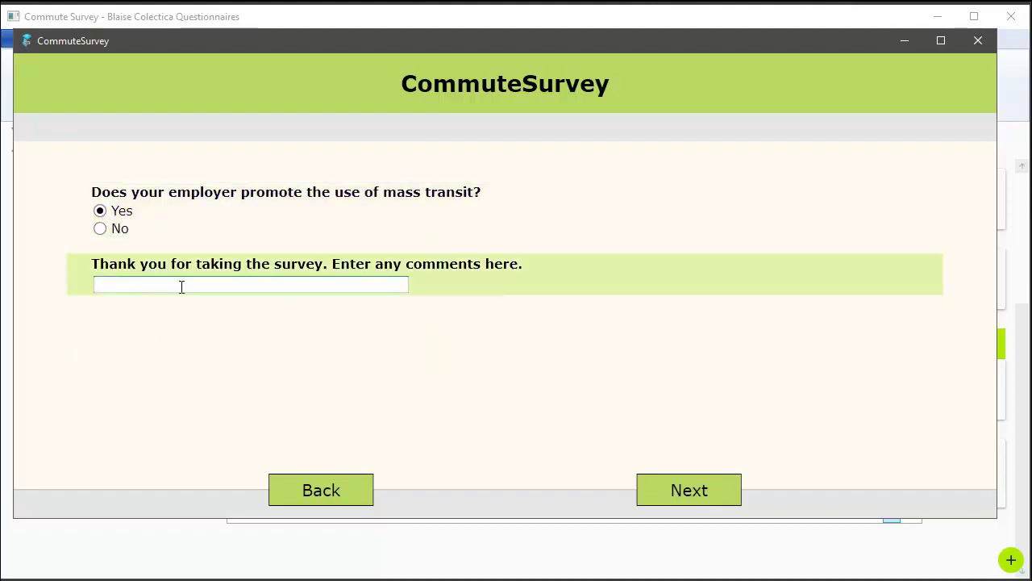
pyautogui.write('none')
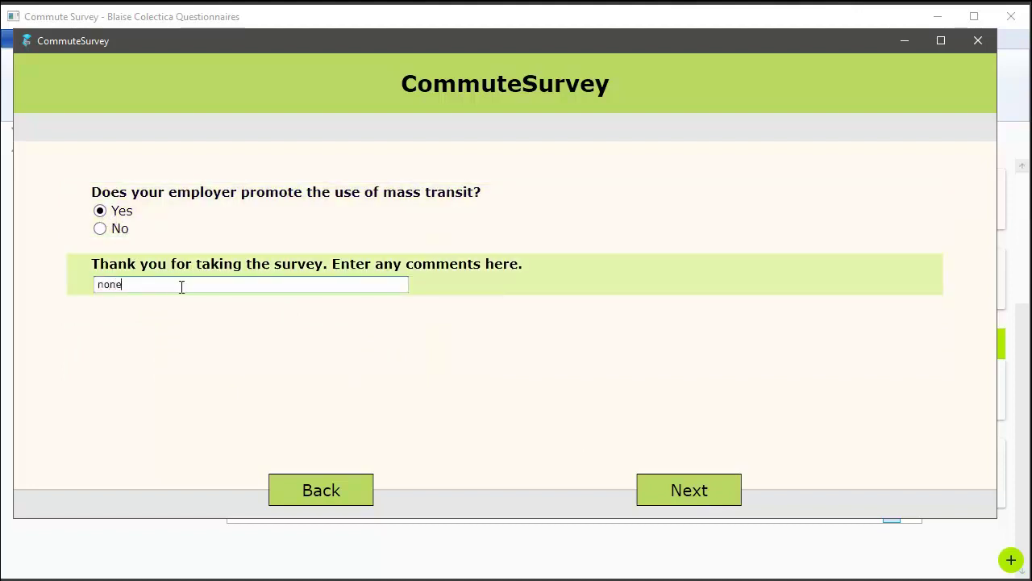
pyautogui.click(663, 495)
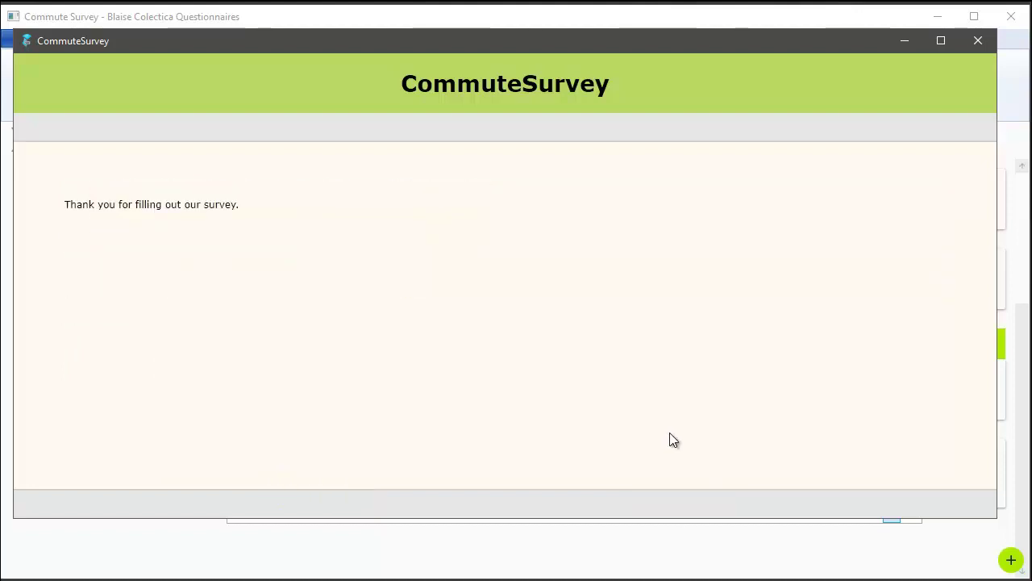
pyautogui.click(976, 42)
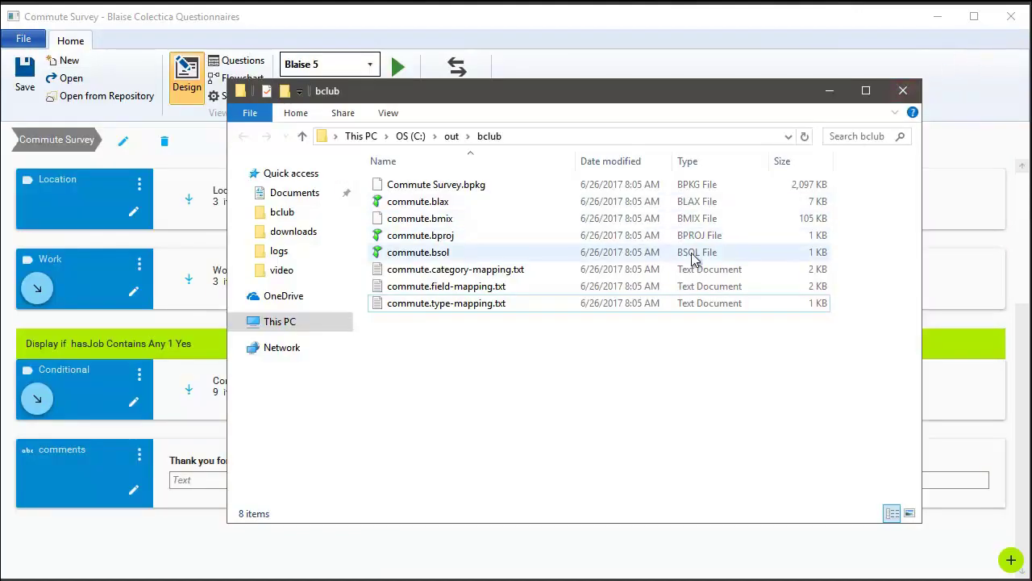
pyautogui.click(151, 530)
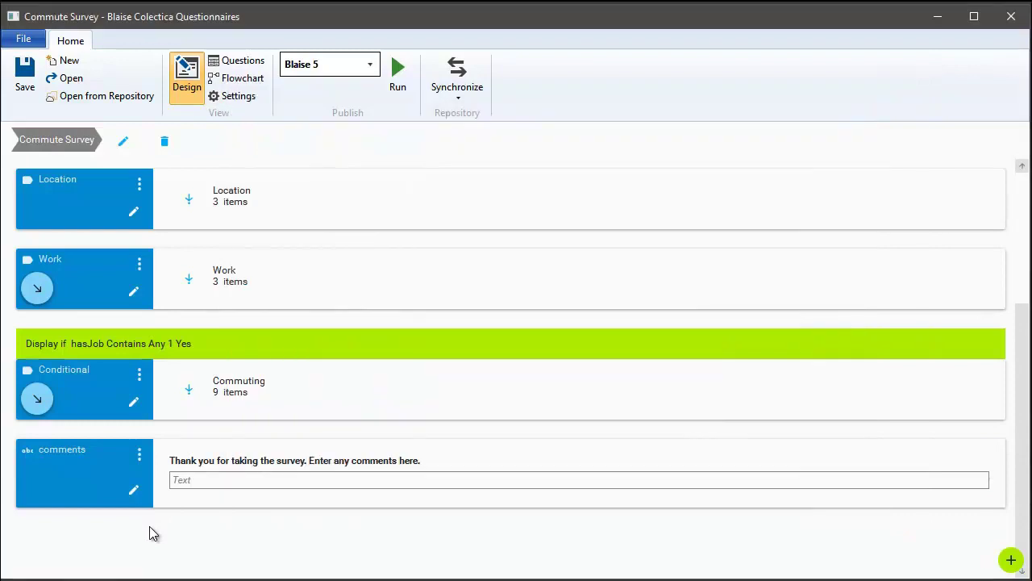
# Set the selection style of the commuteMethod question in the Commuting sequence to Select all that apply, and return to the survey's top level.
pyautogui.scroll(2, 177, 496)
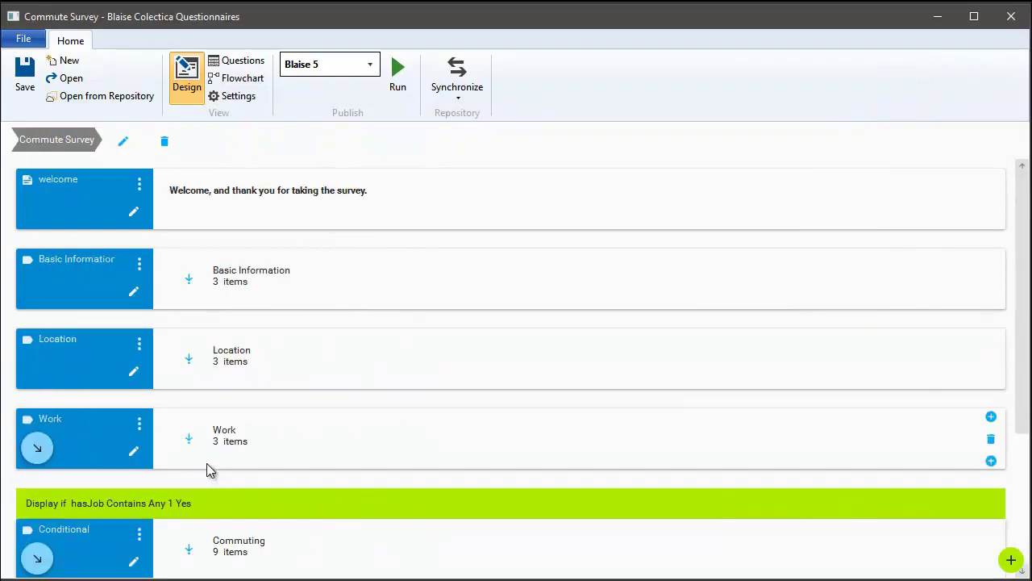
pyautogui.scroll(-2, 201, 451)
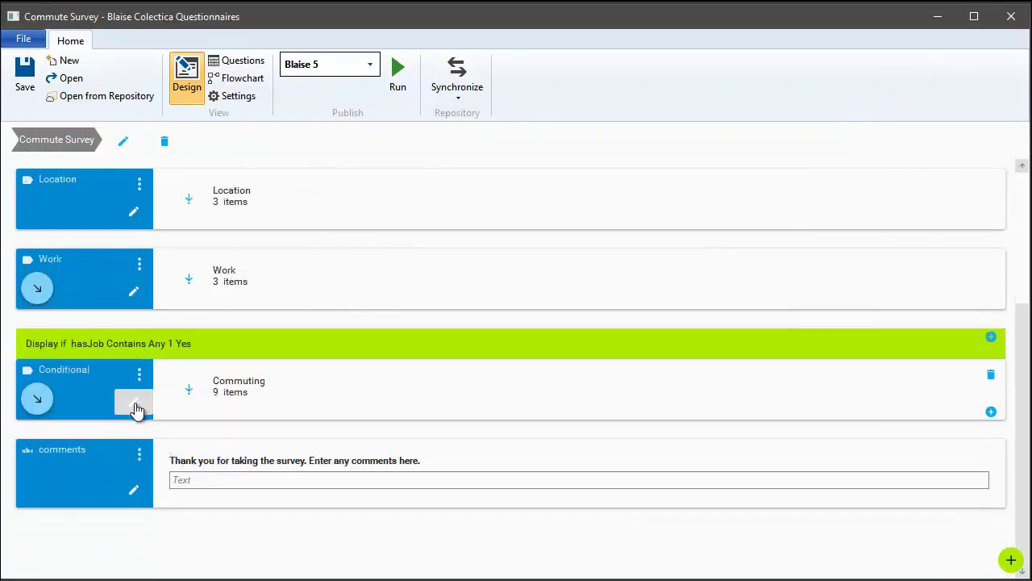
pyautogui.click(190, 391)
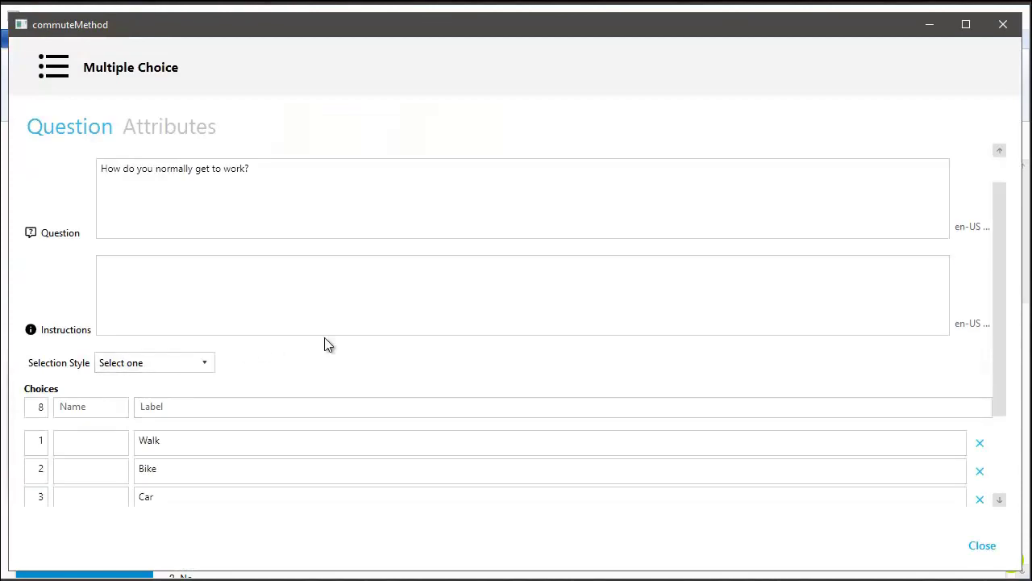
pyautogui.click(193, 363)
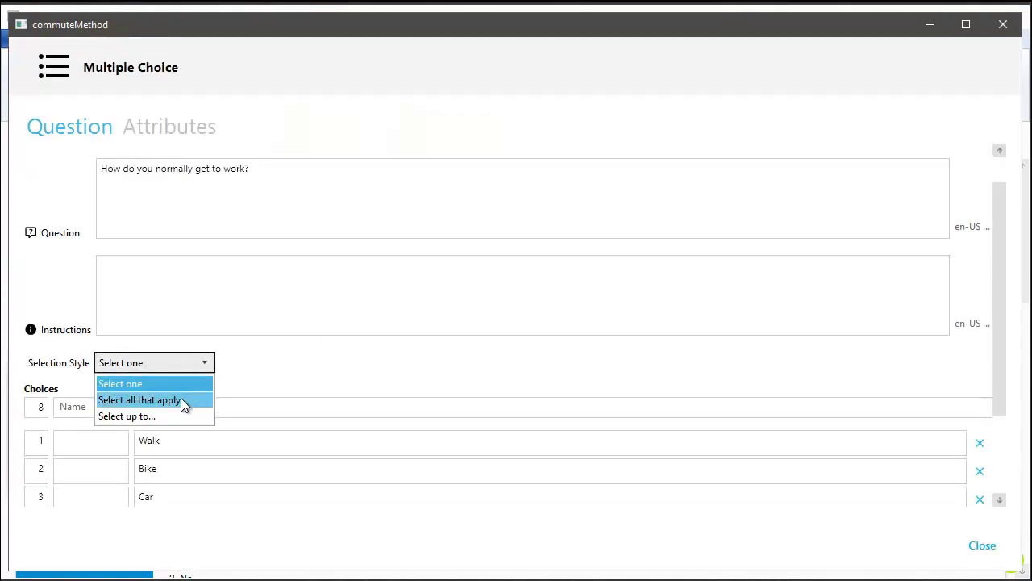
pyautogui.click(181, 400)
pyautogui.scroll(-2, 290, 379)
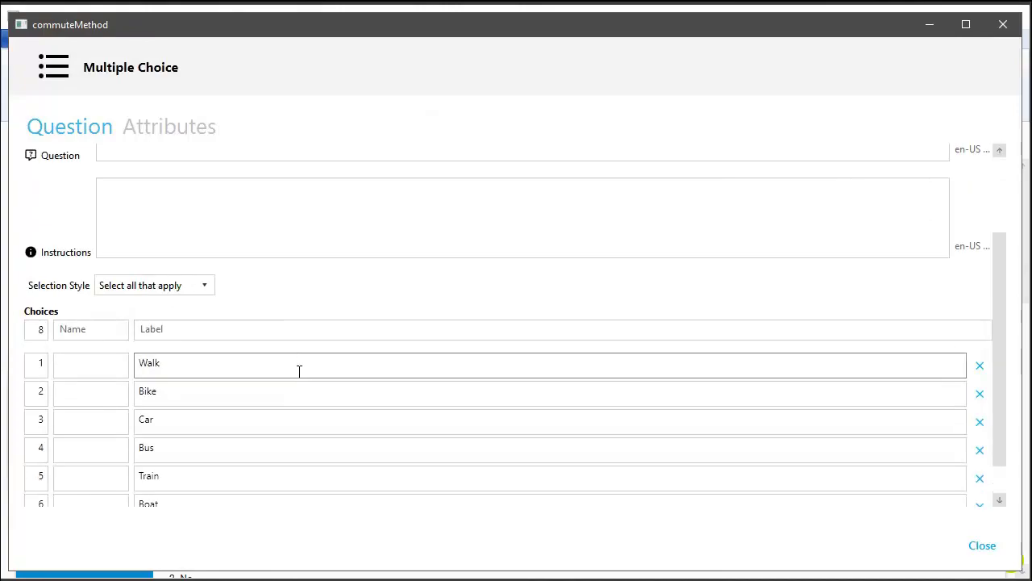
pyautogui.press('Escape')
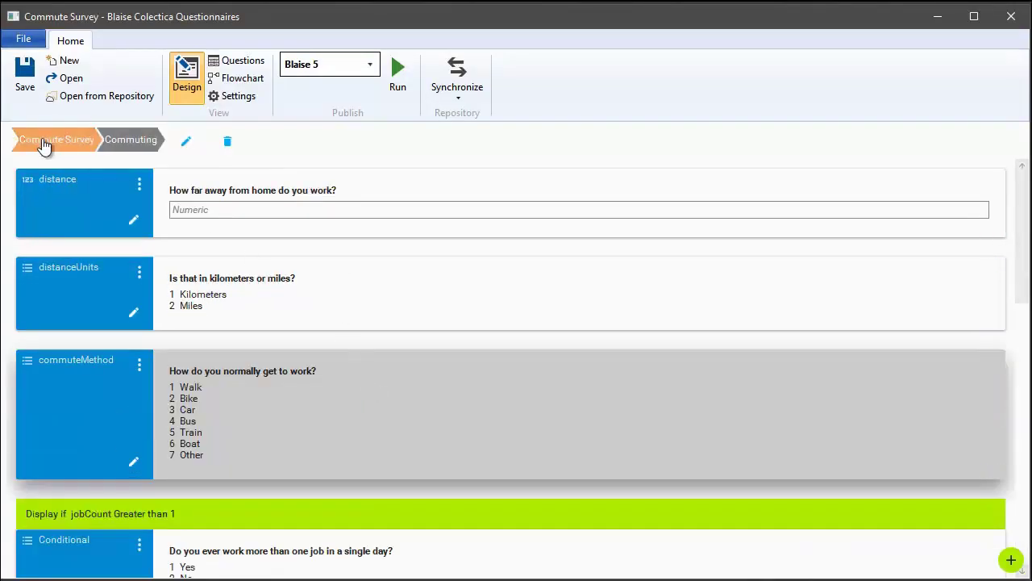
pyautogui.click(43, 143)
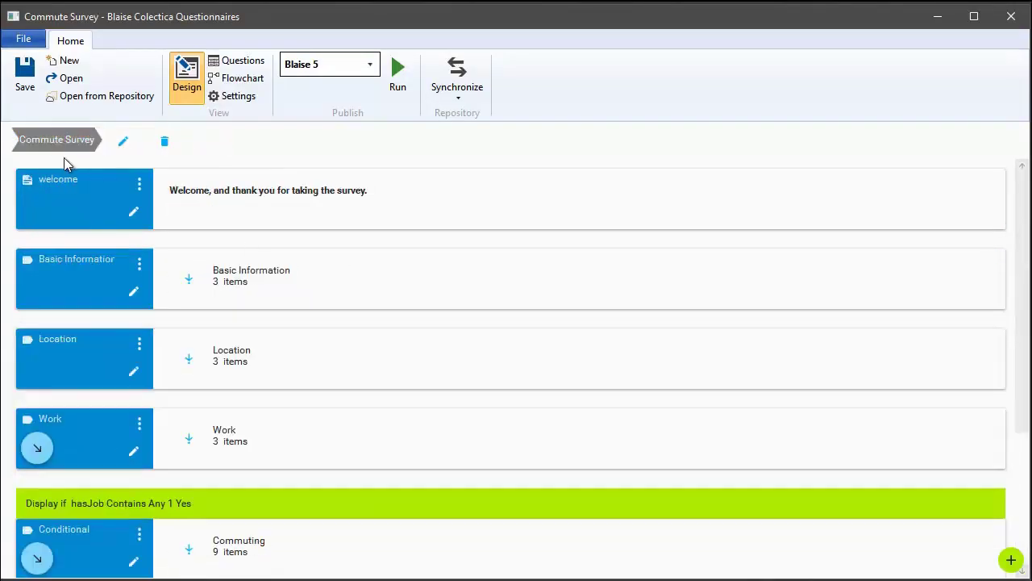
# Publish the revised survey to Blaise 5 again, overwriting commute.blax, and run it.
pyautogui.click(397, 74)
pyautogui.click(256, 146)
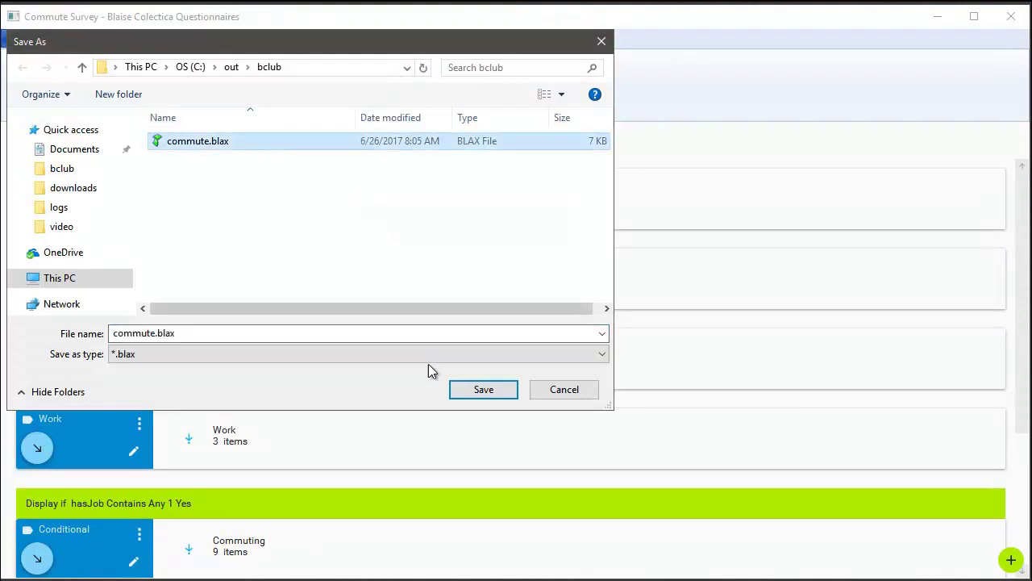
pyautogui.click(462, 389)
pyautogui.click(699, 482)
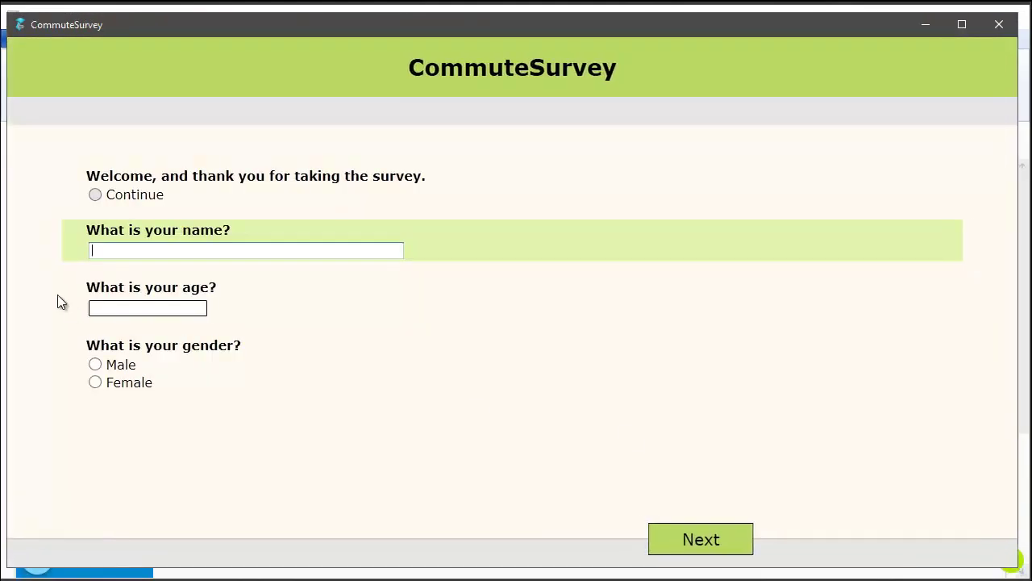
# Fill in the respondent's name, age 35 and gender Male in the rebuilt survey, and continue.
pyautogui.write('Jeremy')
pyautogui.press('Return')
pyautogui.write('35')
pyautogui.press('Return')
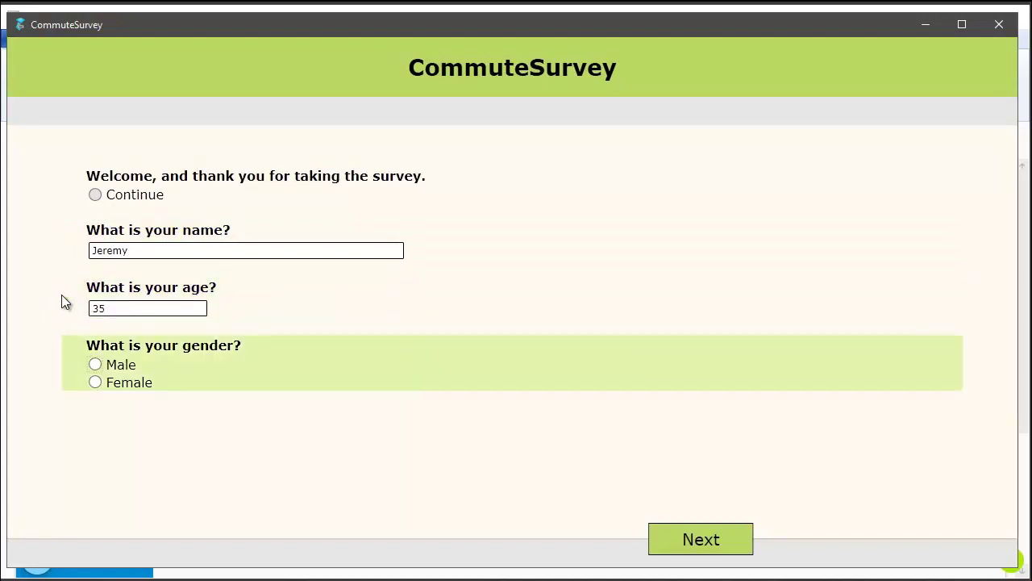
pyautogui.press('1')
pyautogui.click(692, 533)
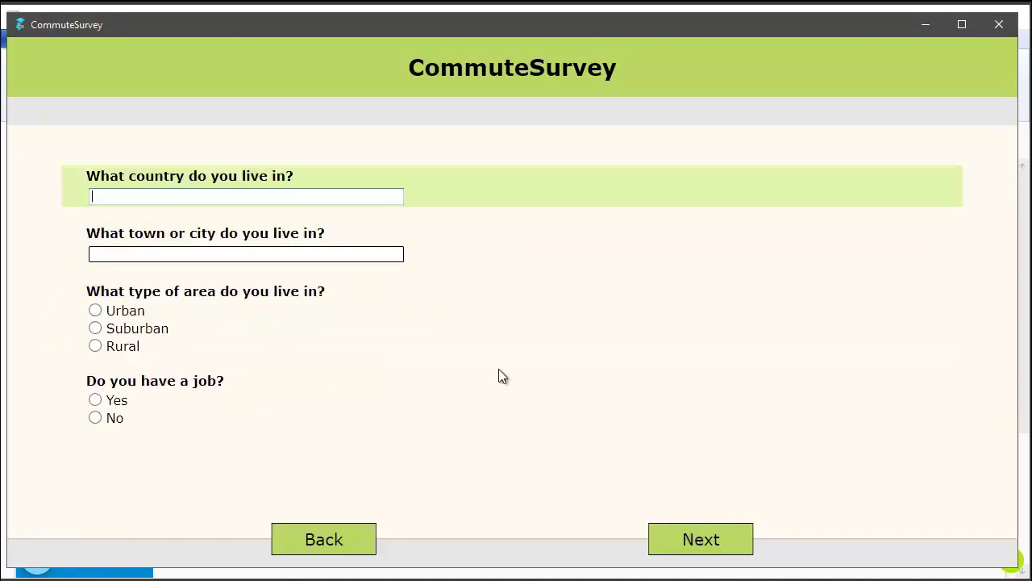
# Complete the location and job page with USA, Minneapolis, Urban and Yes for having a job, and continue.
pyautogui.write('USA')
pyautogui.press('Return')
pyautogui.write('Minneapolis')
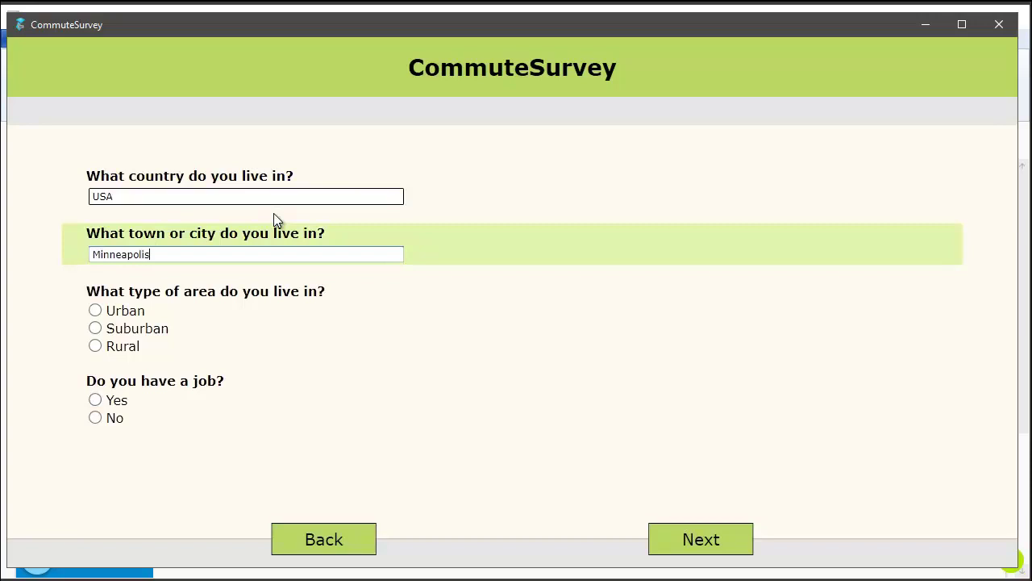
pyautogui.press('Return')
pyautogui.press('1')
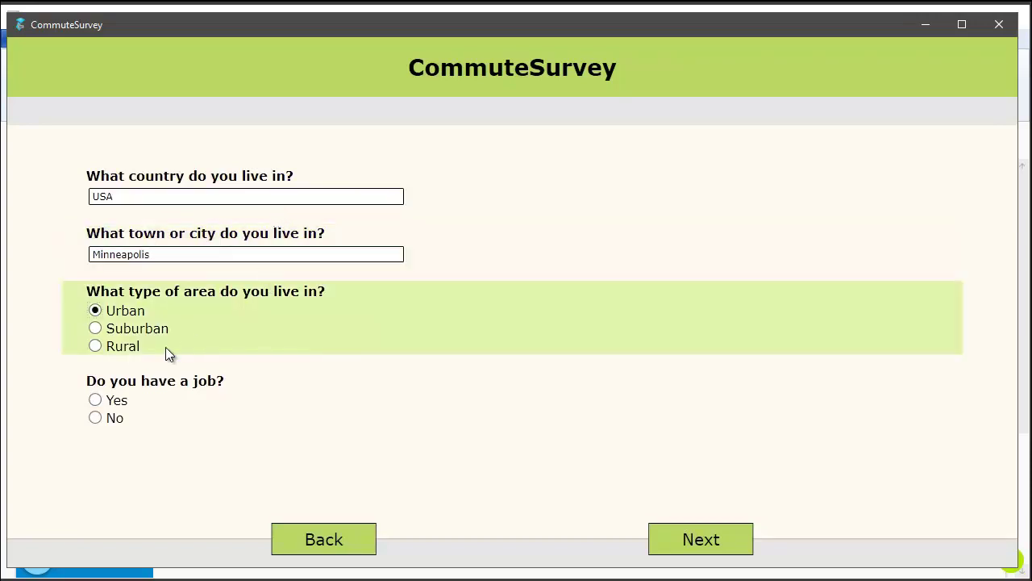
pyautogui.click(116, 400)
pyautogui.press('Return')
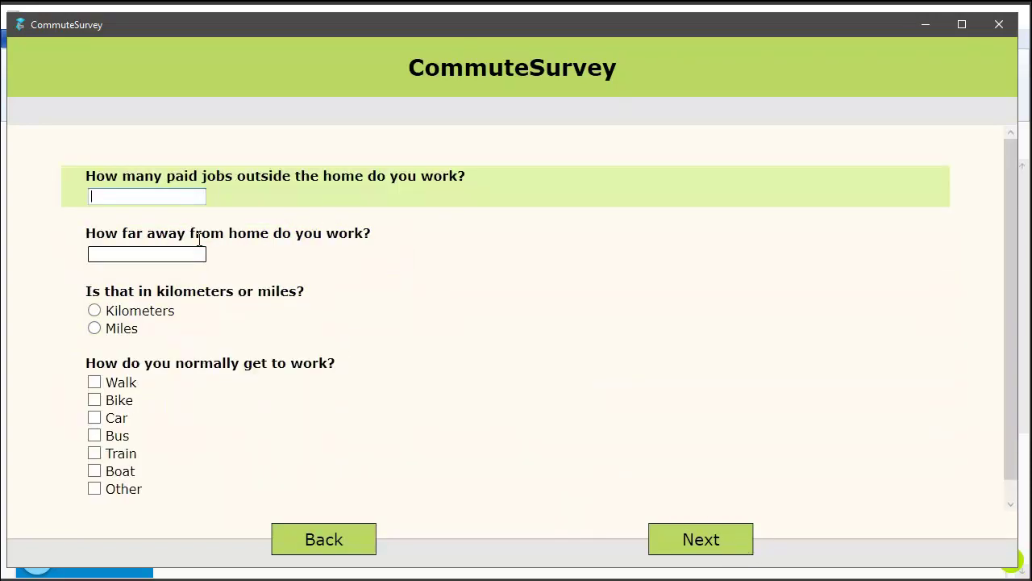
# Answer 1 paid job and a distance of 2 Miles, select both Walk and Bike as commute methods, and continue.
pyautogui.write('1')
pyautogui.press('Return')
pyautogui.write('2')
pyautogui.press('Return')
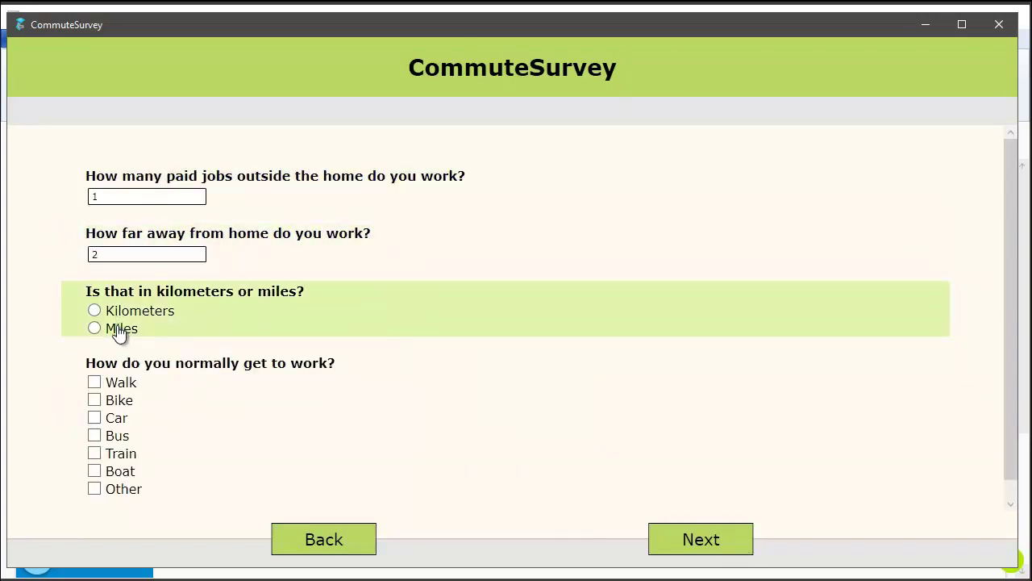
pyautogui.press('2')
pyautogui.press('Return')
pyautogui.press('1')
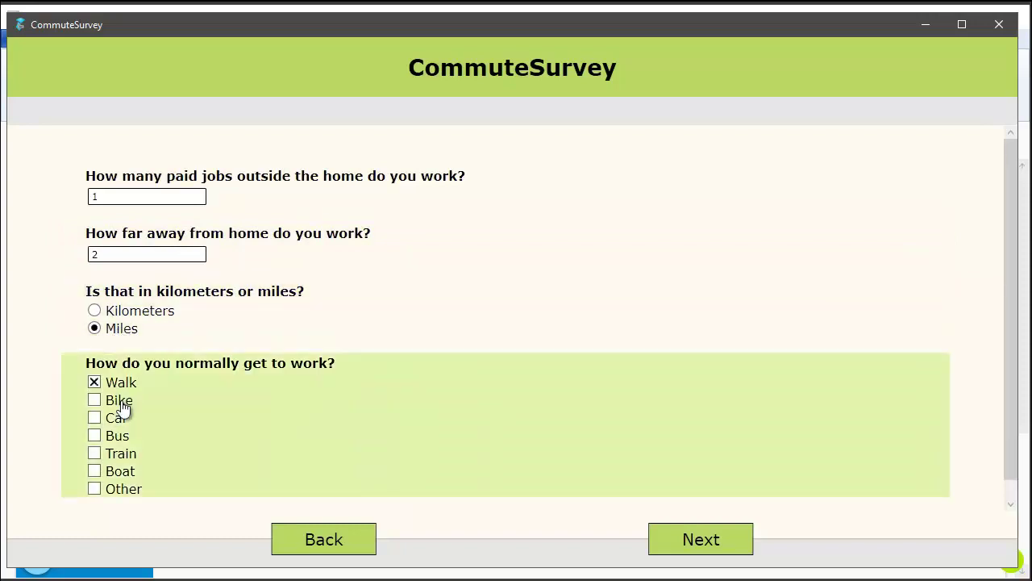
pyautogui.press('2')
pyautogui.click(709, 547)
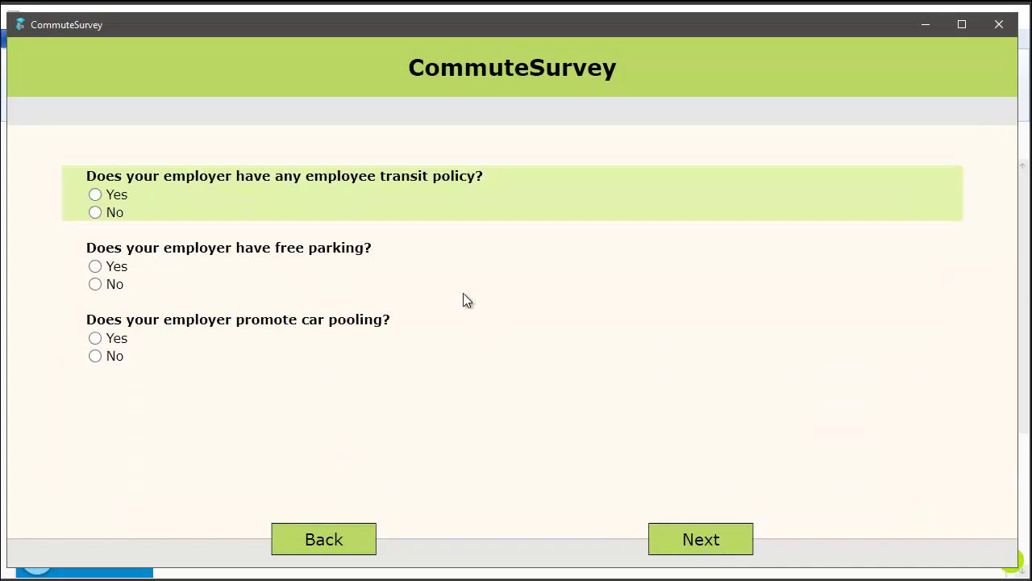
# Answer Yes to the employee transit policy, No to free parking and No to car pooling, and continue.
pyautogui.click(121, 198)
pyautogui.click(111, 284)
pyautogui.click(112, 358)
pyautogui.click(693, 544)
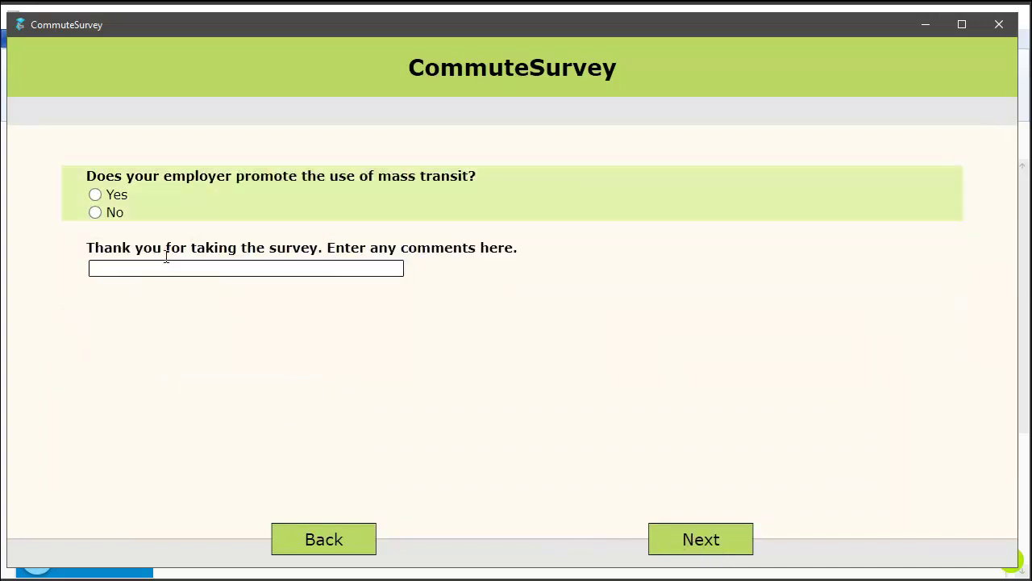
# Answer Yes to mass transit promotion, enter "none" as the comment, submit the survey and close its window.
pyautogui.click(109, 197)
pyautogui.click(149, 268)
pyautogui.write('none')
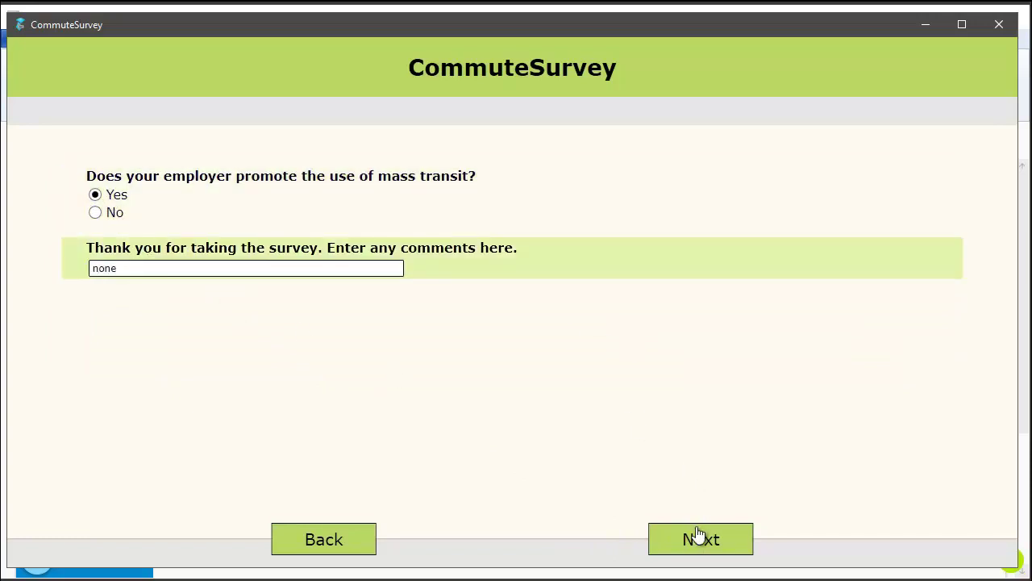
pyautogui.click(705, 533)
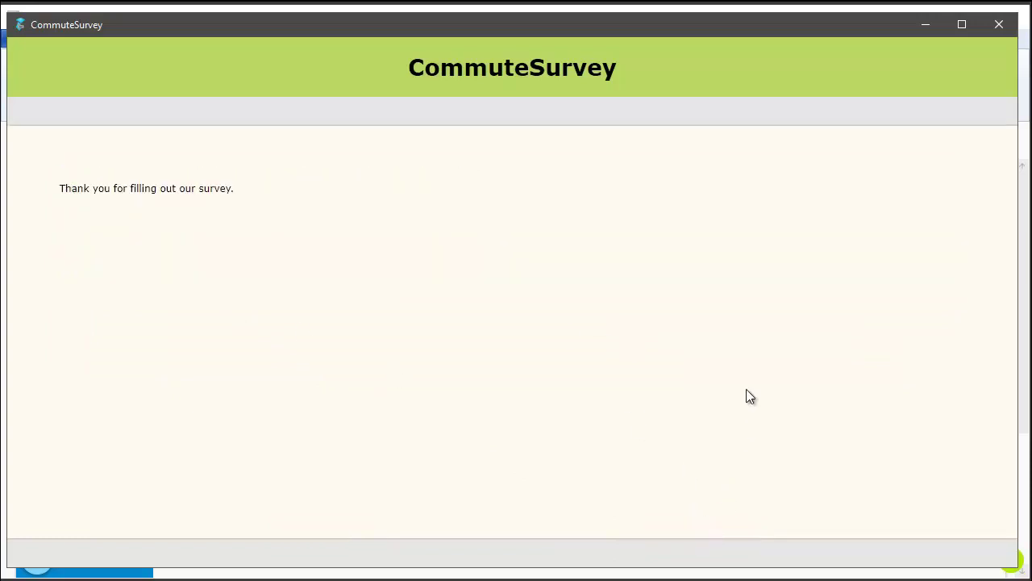
pyautogui.click(995, 27)
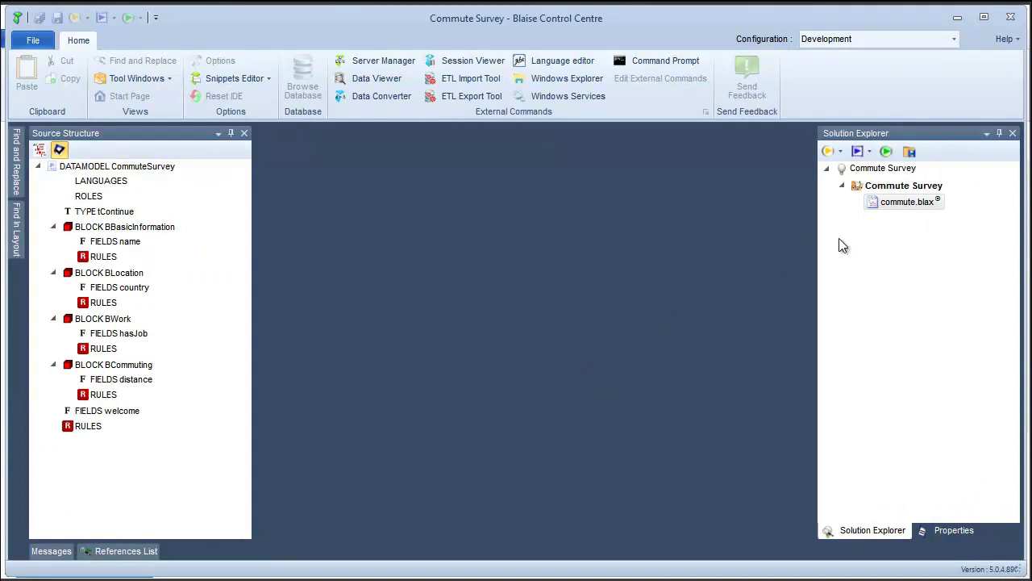
# Open commute.blax in Blaise Control Centre and examine the generated source from the header through to the final rules.
pyautogui.doubleClick(902, 204)
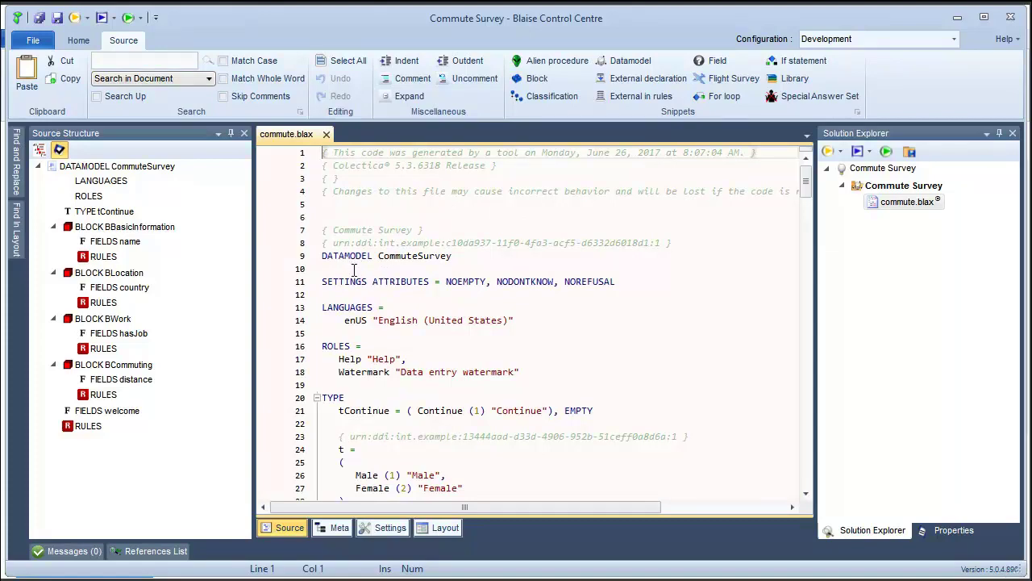
pyautogui.scroll(-20, 355, 269)
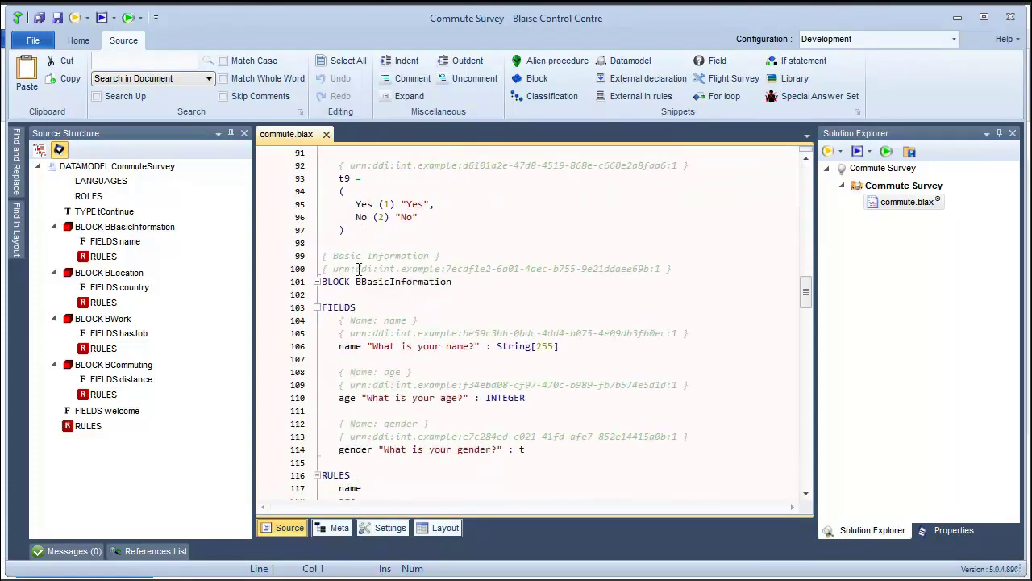
pyautogui.scroll(-20, 358, 269)
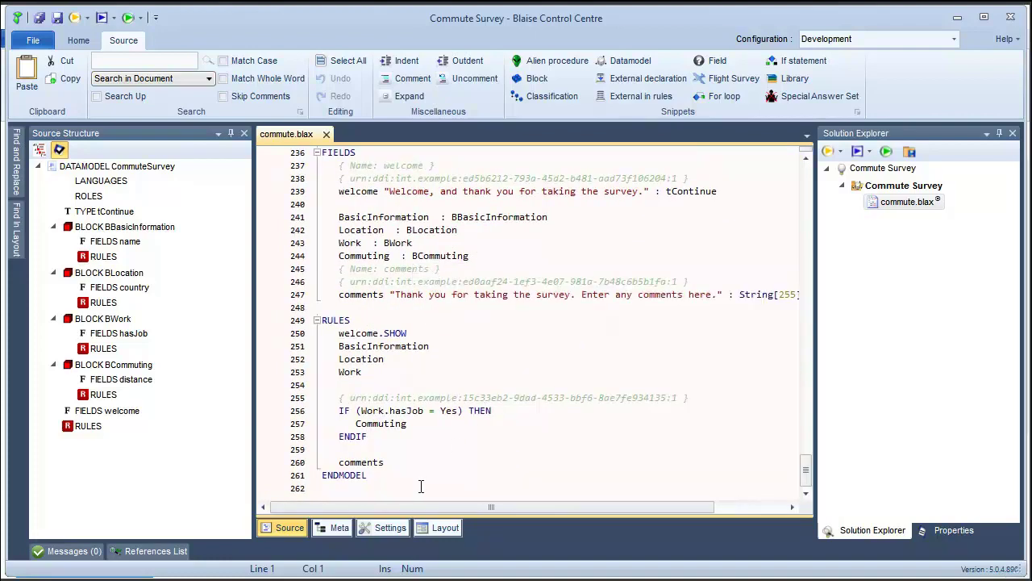
# Inspect the enumeration types t3 and t8 in the Meta view of commute.blax, and collapse the types section.
pyautogui.click(337, 530)
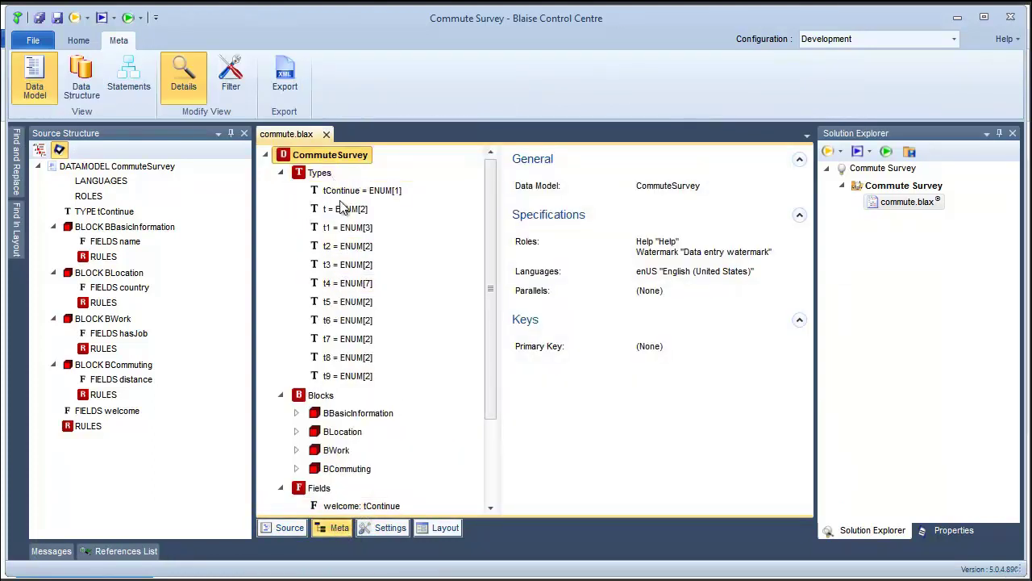
pyautogui.click(346, 265)
pyautogui.click(357, 359)
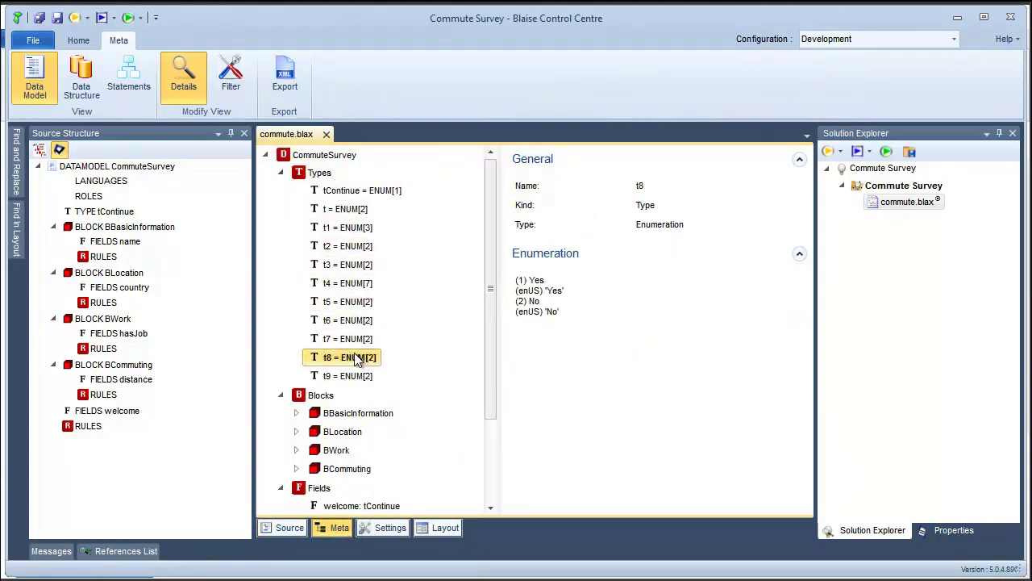
pyautogui.click(282, 174)
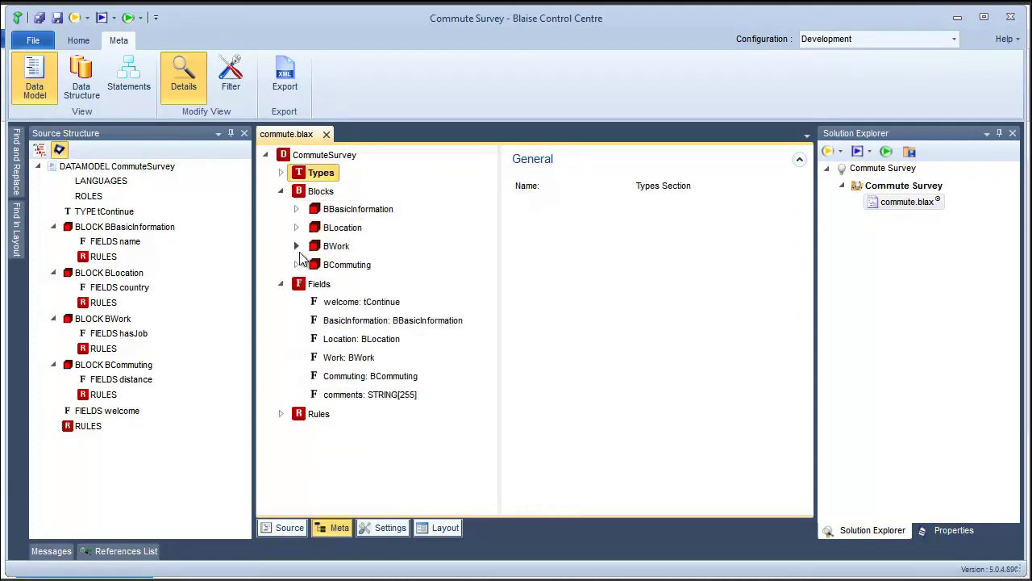
# Examine the BWork block's check and its rule for BasicInformation.age < 10, and return to the source view.
pyautogui.click(296, 246)
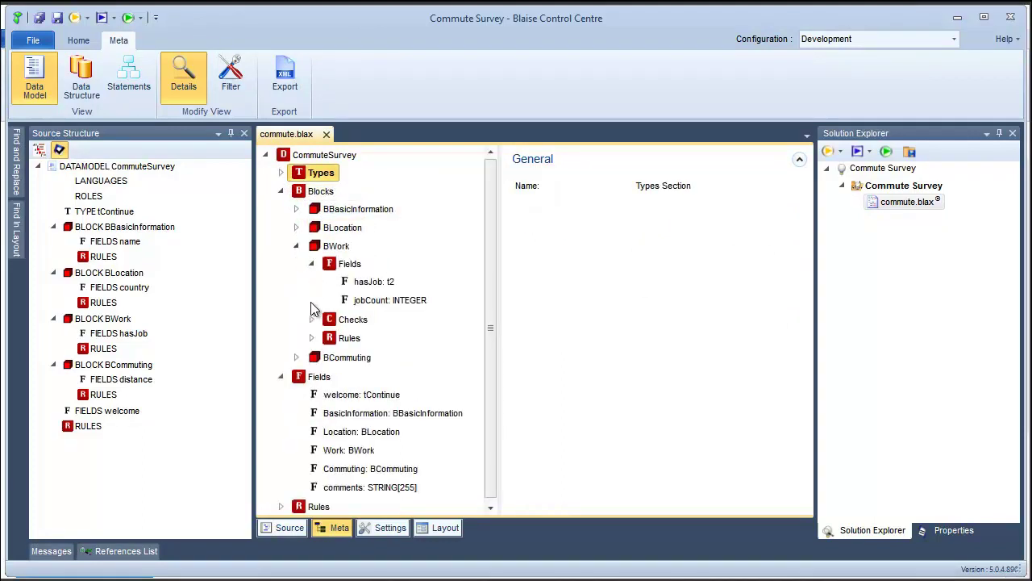
pyautogui.click(311, 320)
pyautogui.click(311, 356)
pyautogui.click(367, 339)
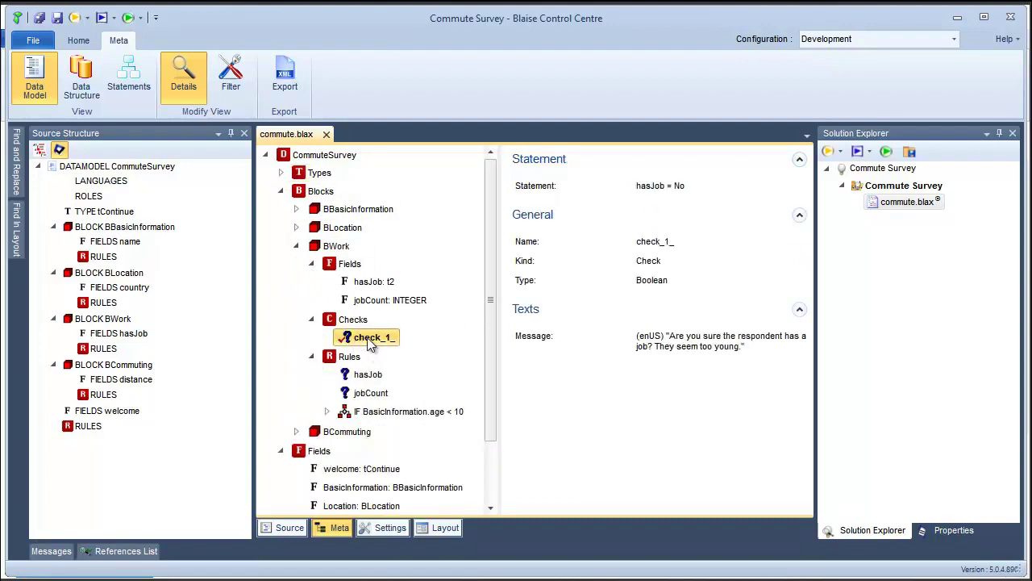
pyautogui.scroll(-1, 369, 343)
pyautogui.click(327, 373)
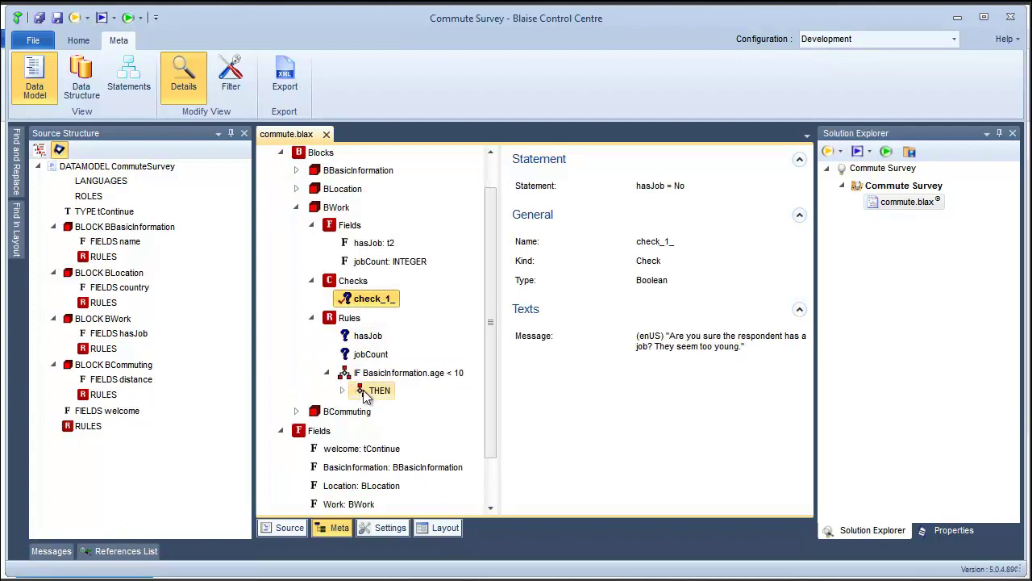
pyautogui.doubleClick(367, 392)
pyautogui.click(386, 430)
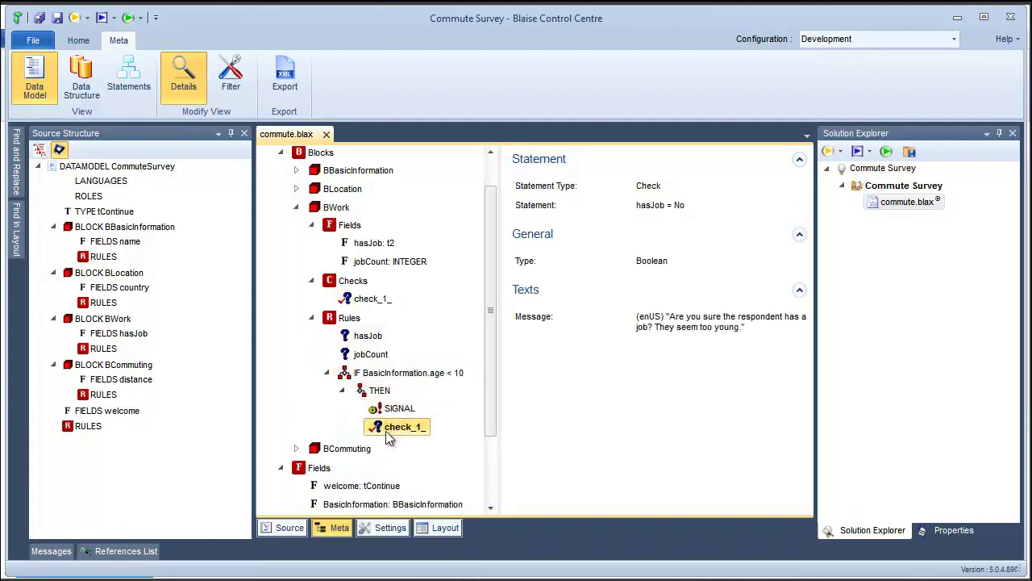
pyautogui.scroll(-3, 266, 339)
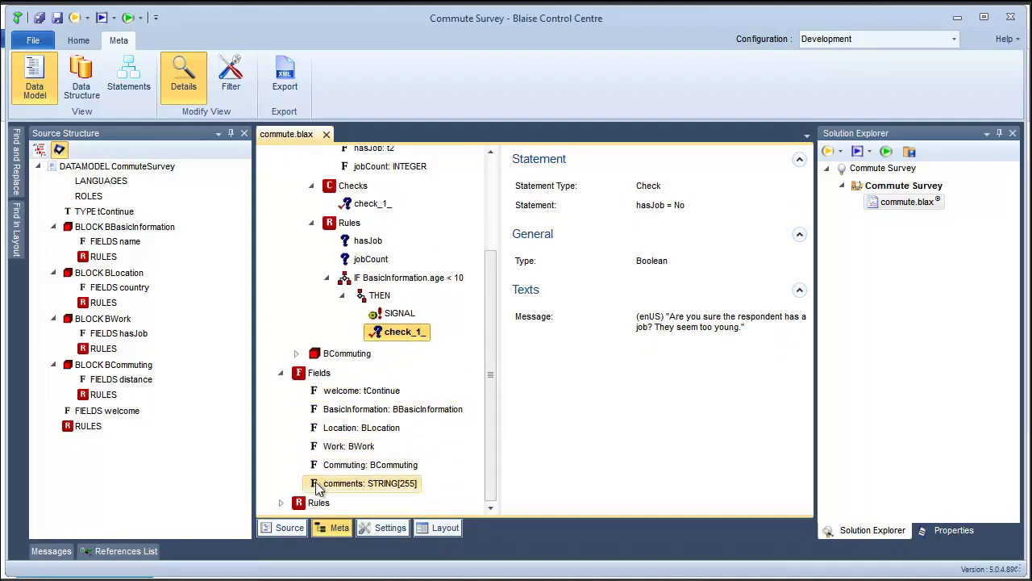
pyautogui.click(289, 527)
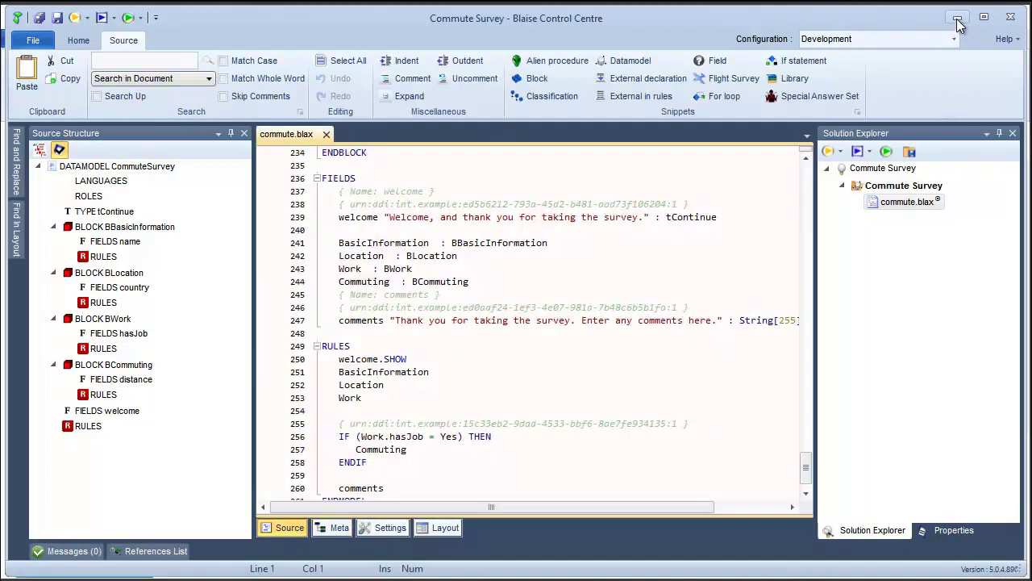
# Switch back to Blaise Colectica Questionnaires and publish the survey as a Specification, saved as a PDF named commute.
pyautogui.click(957, 17)
pyautogui.click(821, 88)
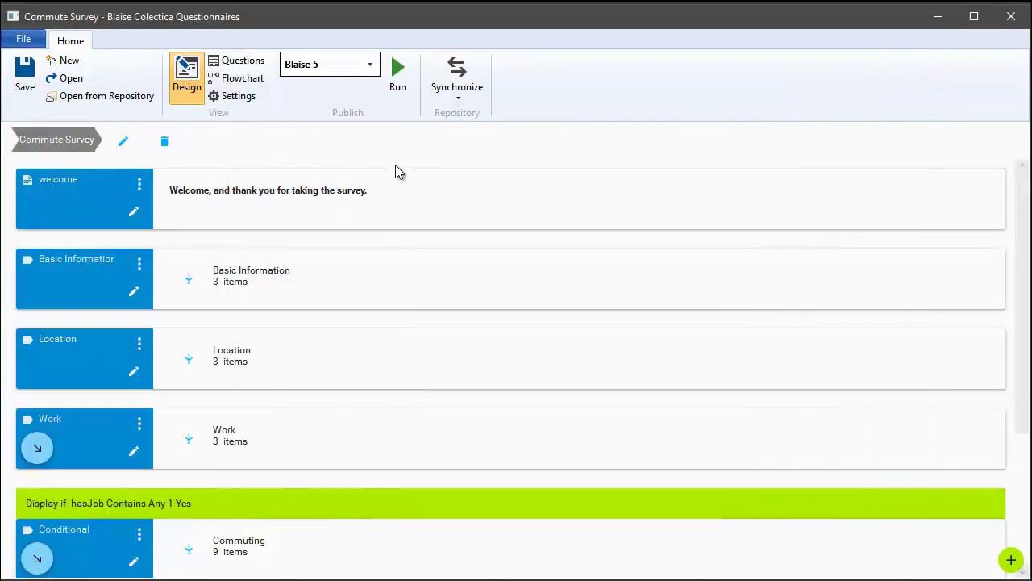
pyautogui.click(372, 66)
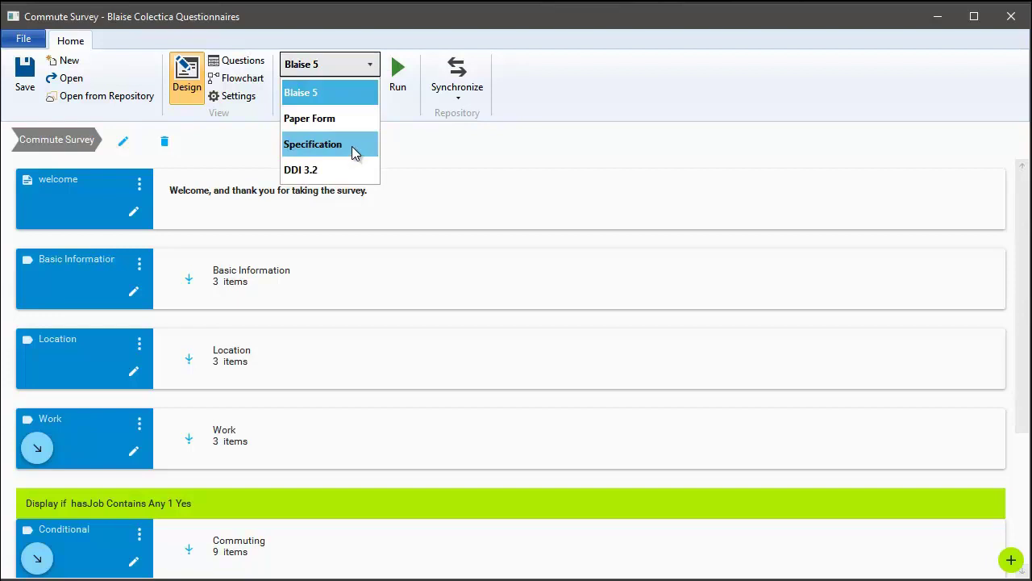
pyautogui.click(353, 153)
pyautogui.click(399, 81)
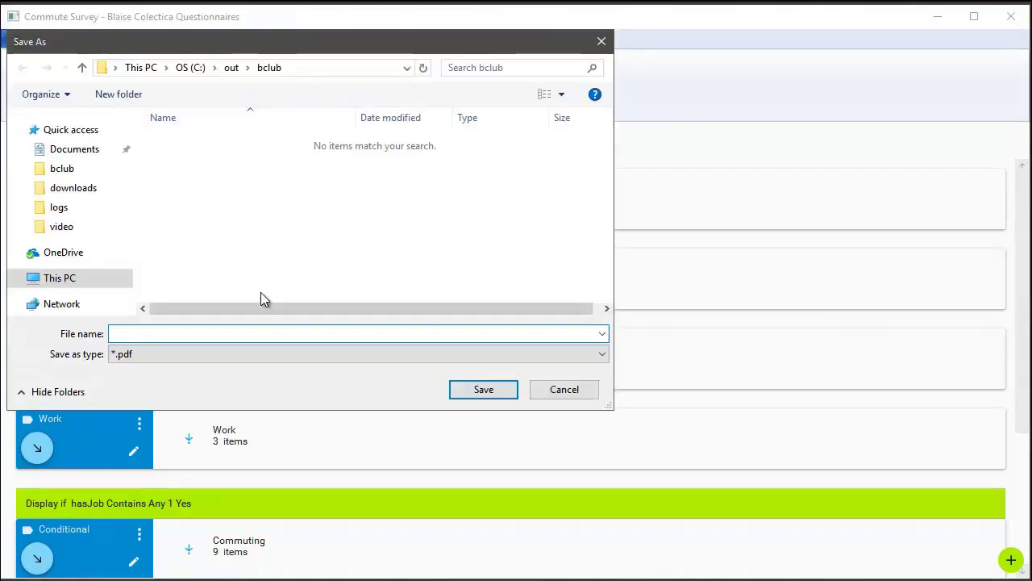
pyautogui.write('commute')
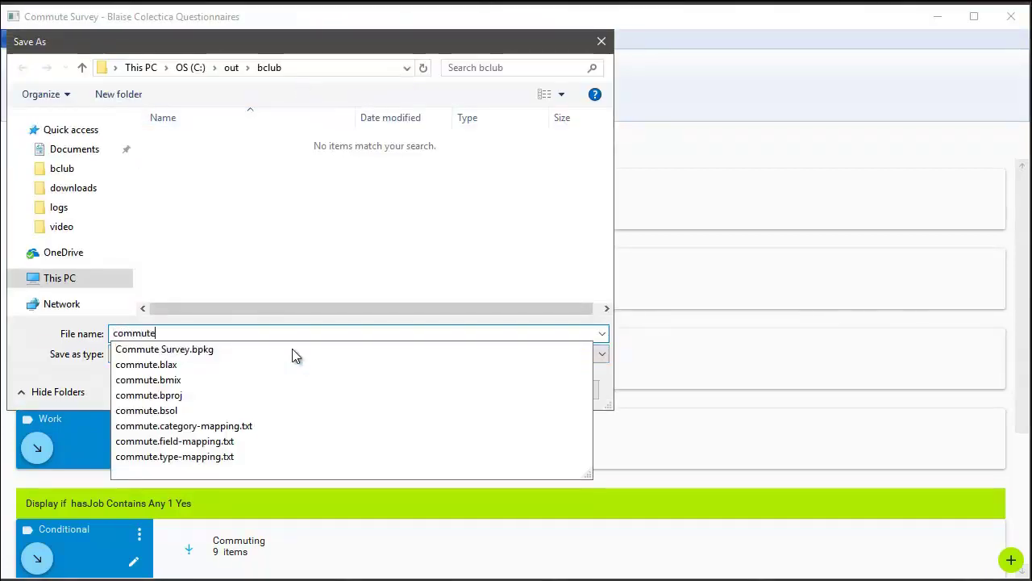
pyautogui.press('Return')
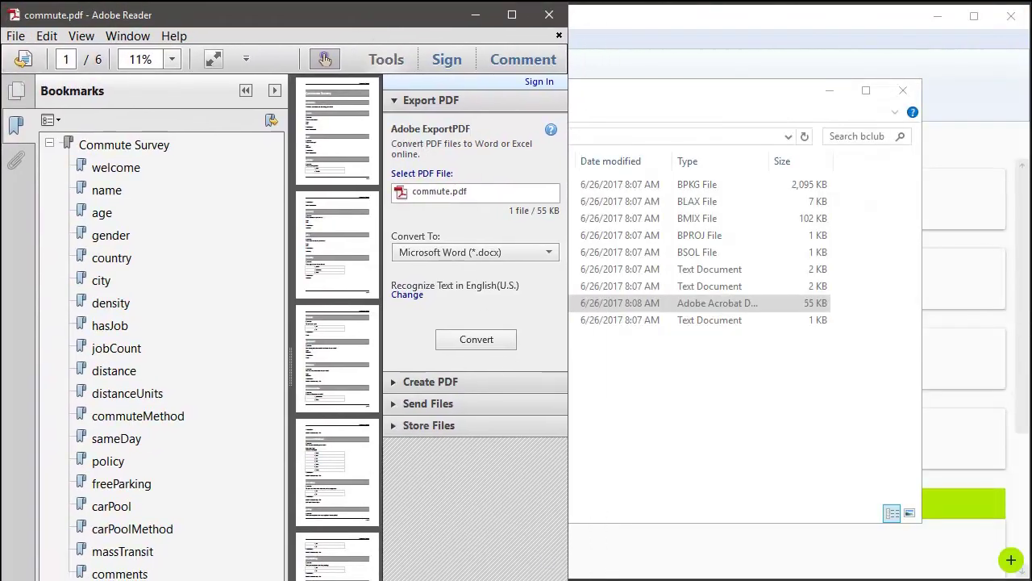
# Enlarge commute.pdf to 100% zoom without the tools pane, examine the specification from welcome to hasJob, and close the document.
pyautogui.moveTo(568, 579); pyautogui.dragTo(1030, 578)
pyautogui.hotkey('ctrl', '=')
pyautogui.hotkey('ctrl', '=')
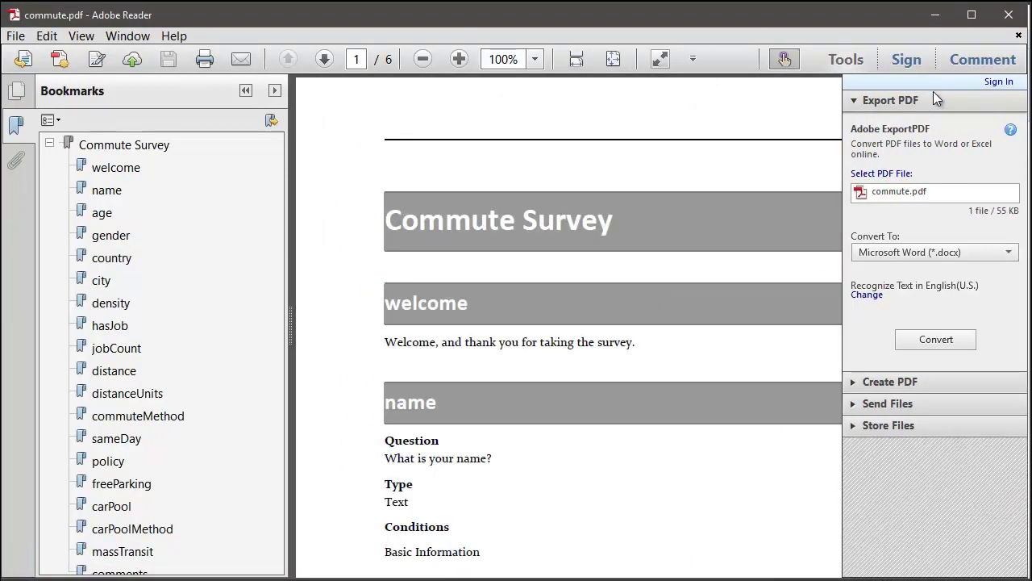
pyautogui.click(860, 61)
pyautogui.scroll(-4, 694, 242)
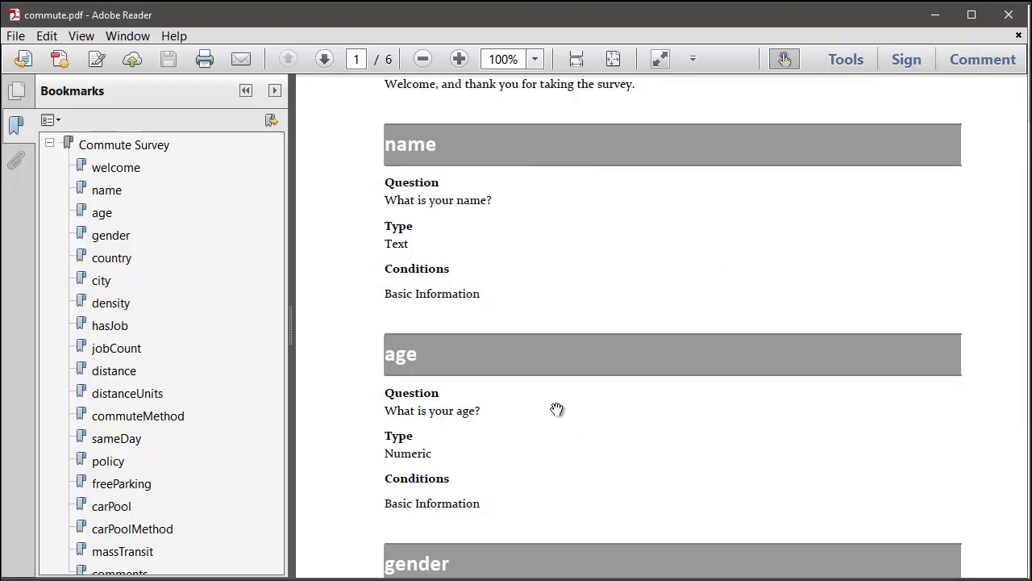
pyautogui.scroll(-2, 575, 393)
pyautogui.scroll(-7, 574, 393)
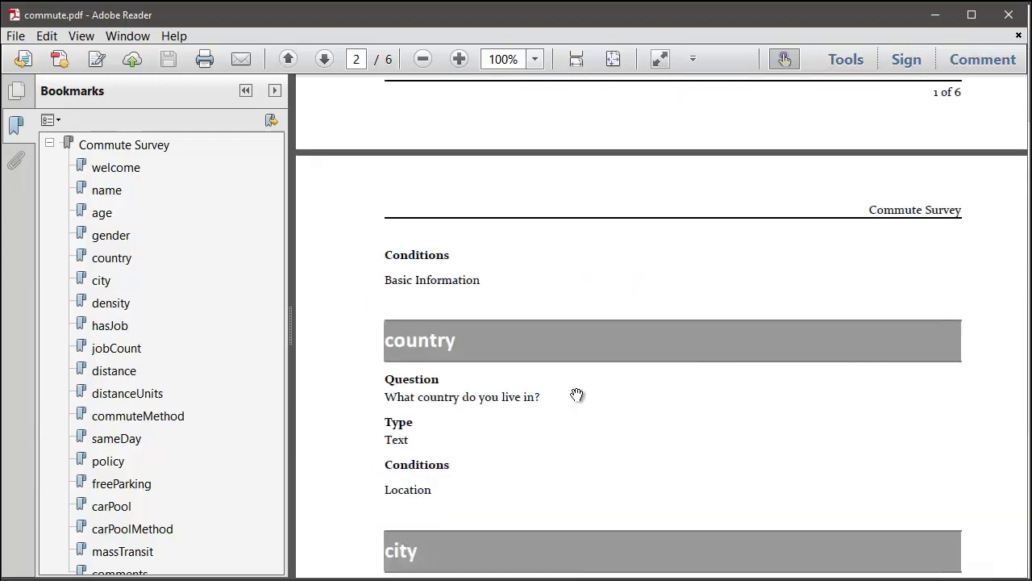
pyautogui.scroll(-2, 576, 394)
pyautogui.scroll(-10, 570, 394)
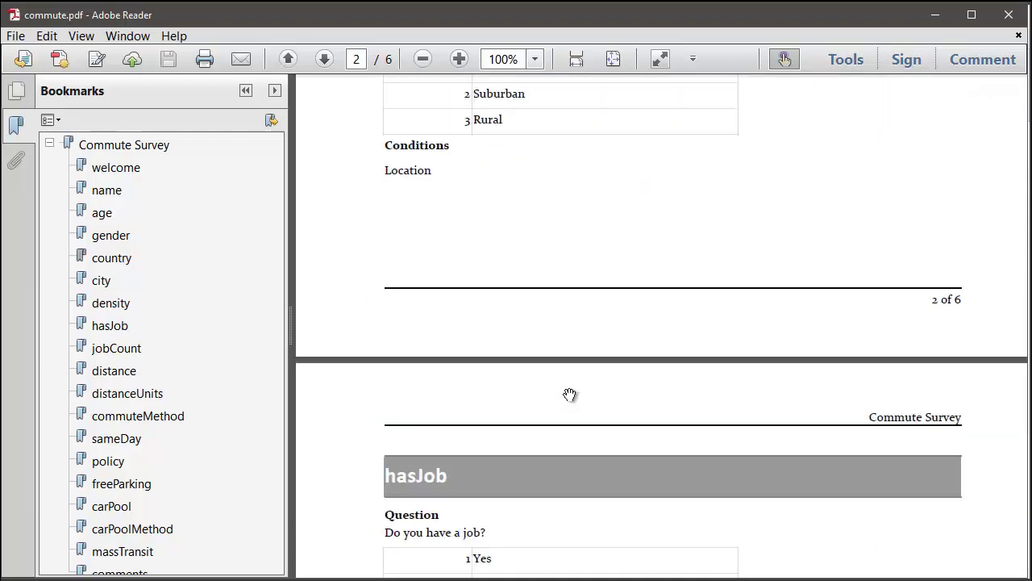
pyautogui.scroll(2, 569, 395)
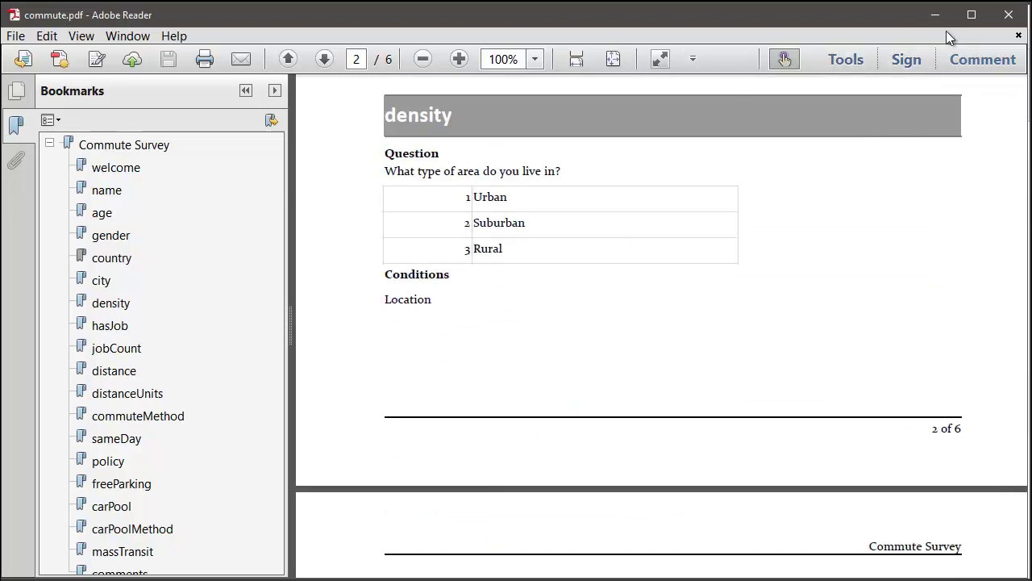
pyautogui.click(1006, 22)
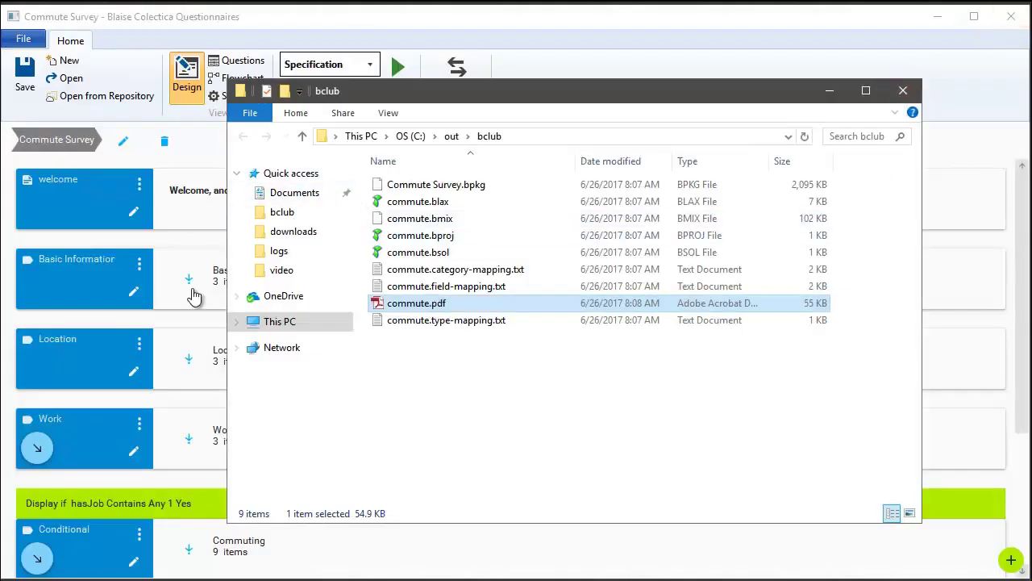
pyautogui.click(139, 222)
pyautogui.click(139, 222)
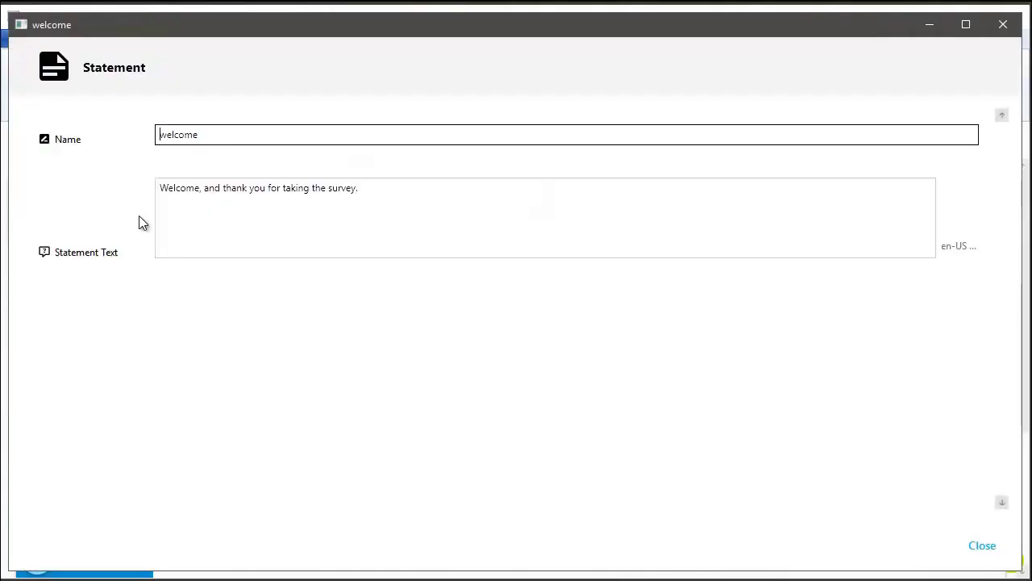
pyautogui.press('Escape')
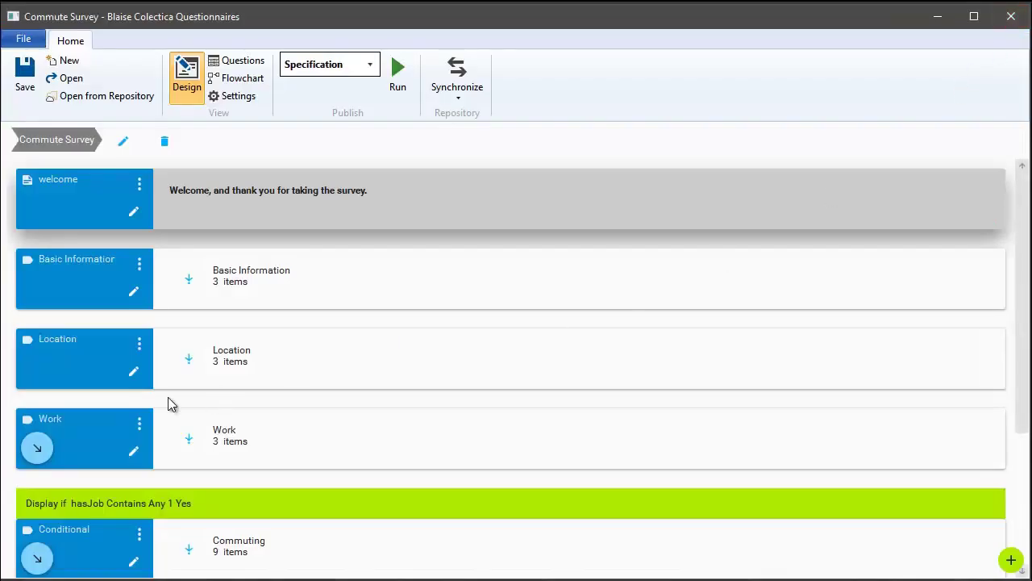
# Add an Author annotation containing the author's first name to the age question in the Basic Information section, and close the question.
pyautogui.click(189, 280)
pyautogui.click(144, 313)
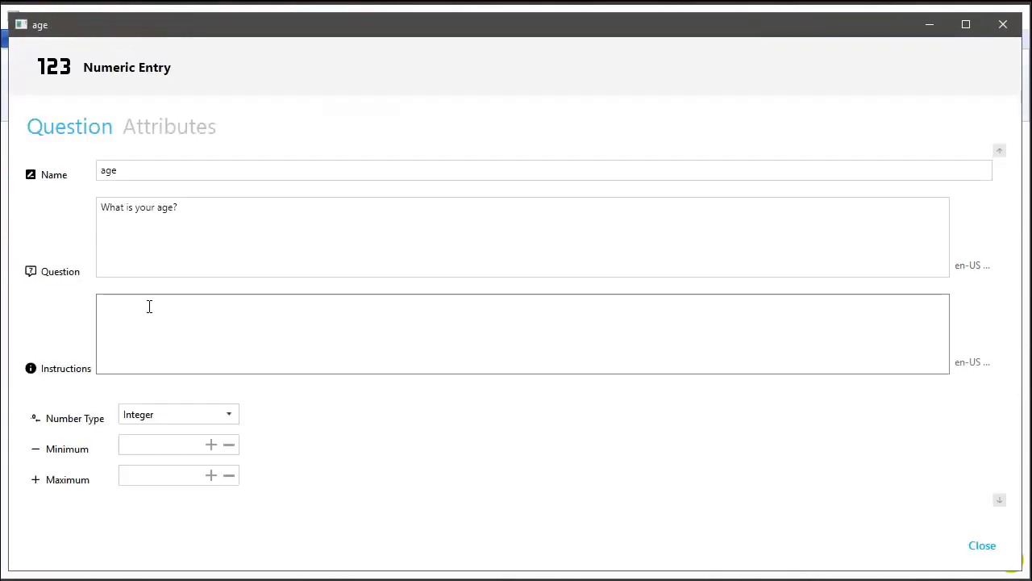
pyautogui.click(181, 140)
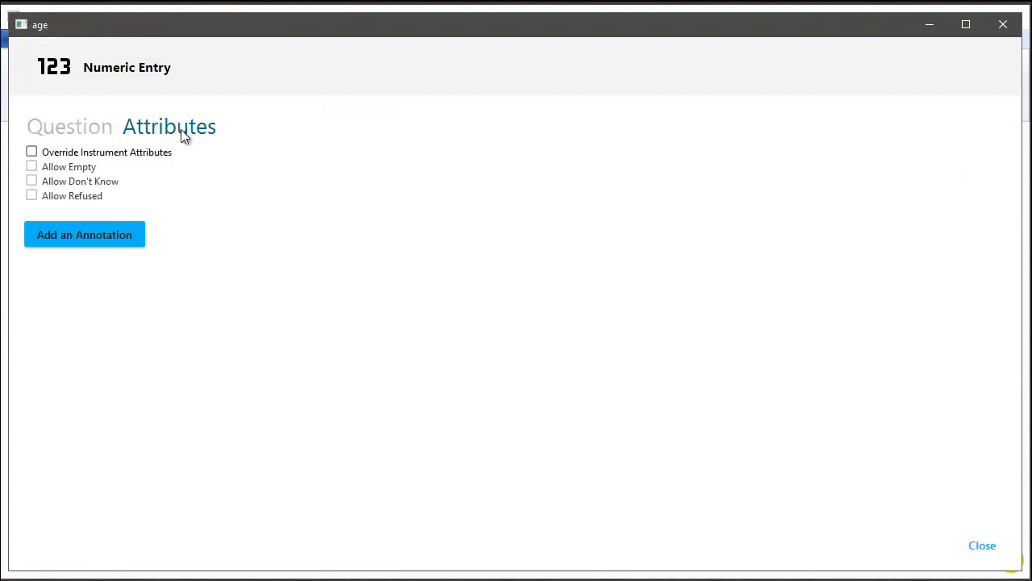
pyautogui.click(67, 236)
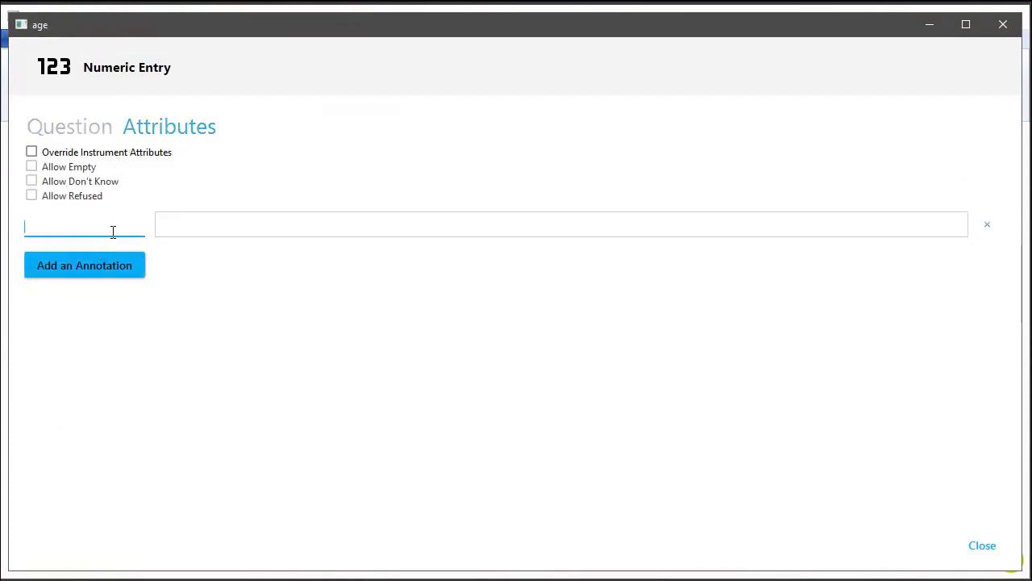
pyautogui.write('Author')
pyautogui.press('Tab')
pyautogui.write('J')
pyautogui.press('Tab')
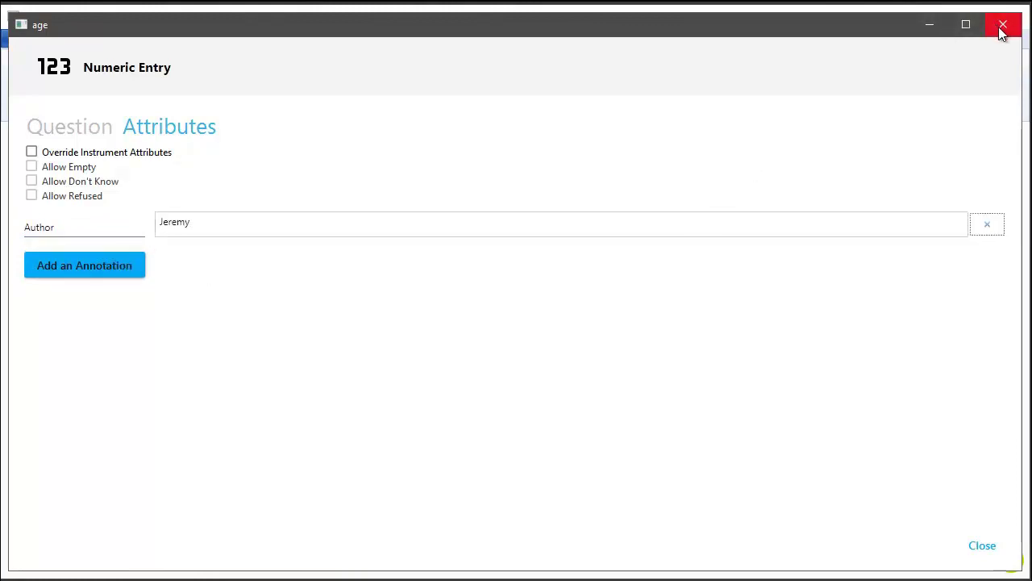
pyautogui.click(88, 135)
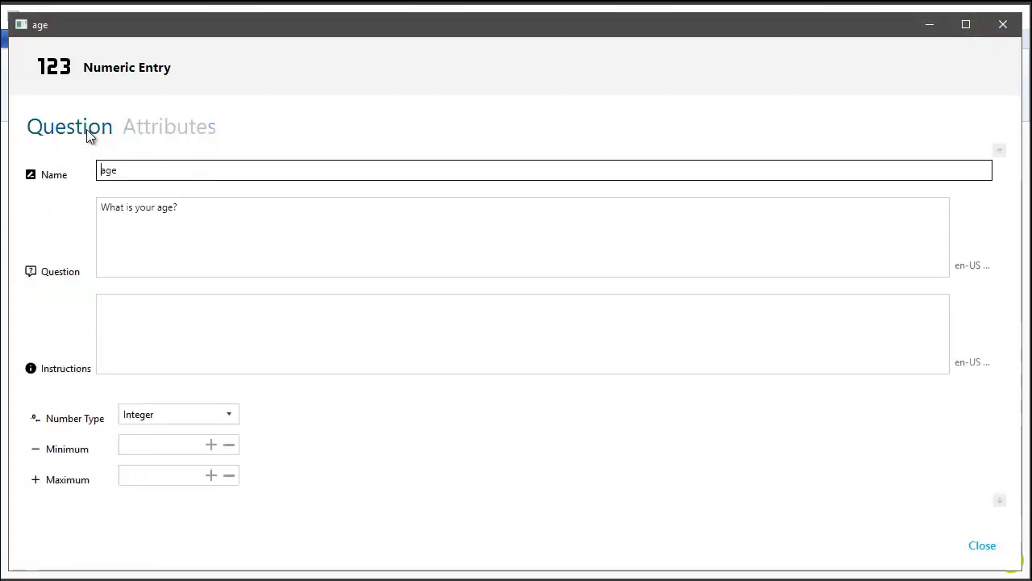
pyautogui.click(1004, 26)
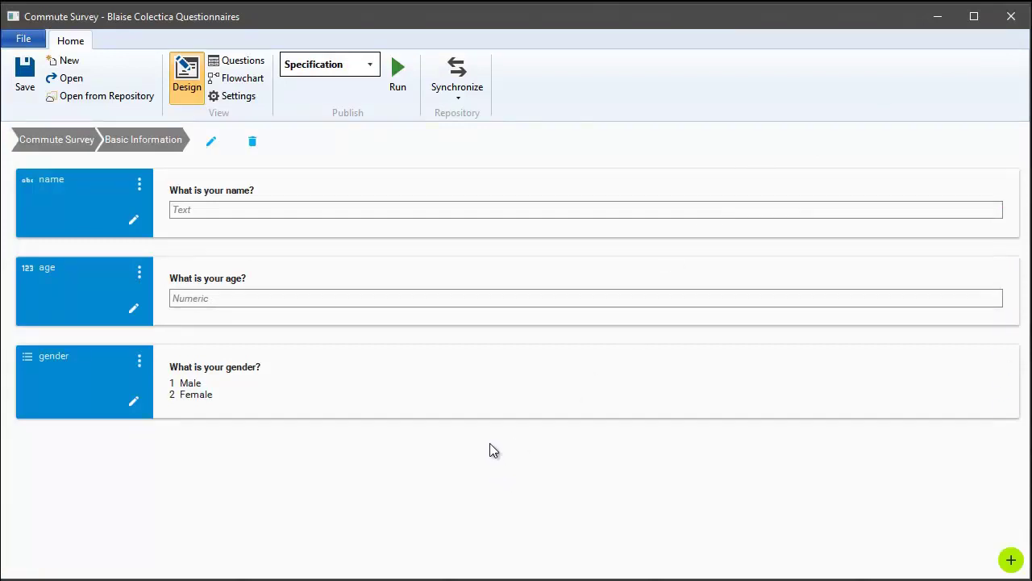
# Synchronize the survey with the localhost repository, publishing the pending items with the publication message "First draft".
pyautogui.click(468, 95)
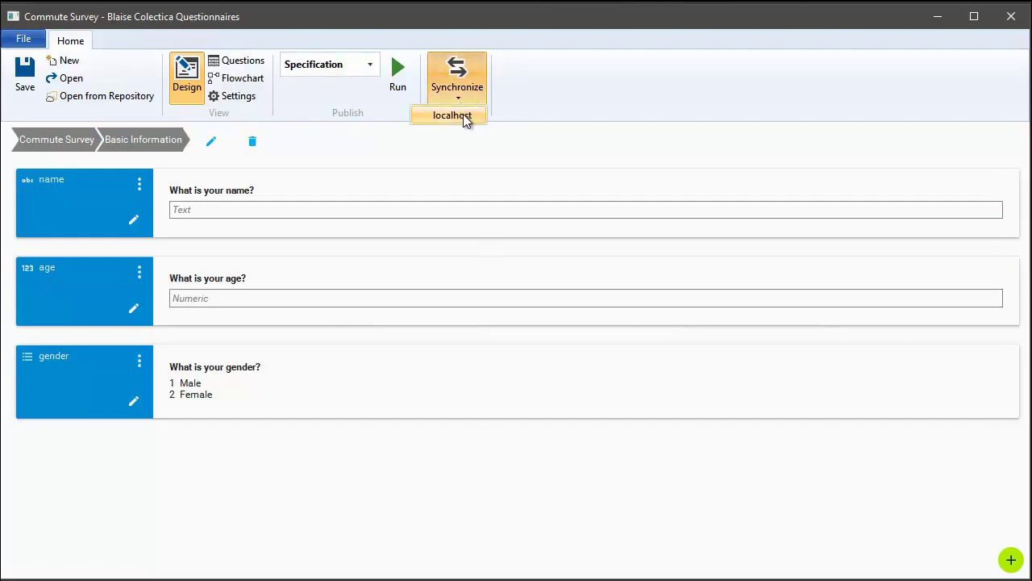
pyautogui.click(463, 115)
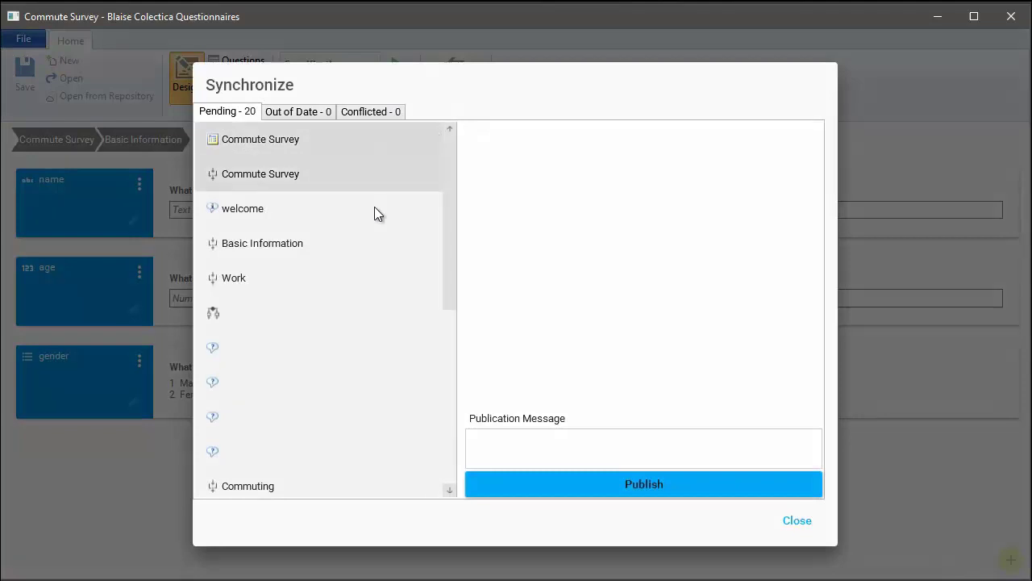
pyautogui.click(498, 439)
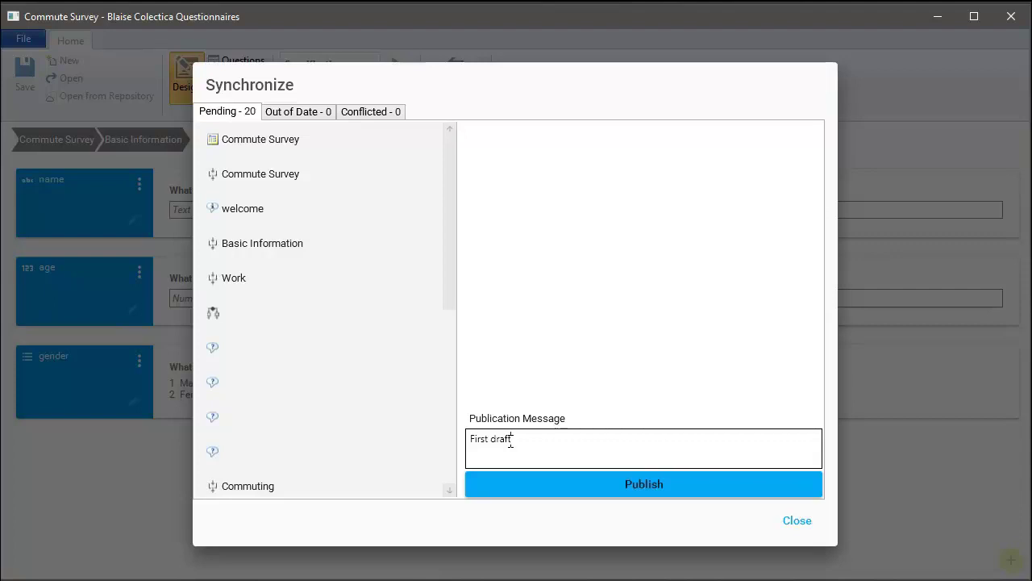
pyautogui.click(592, 490)
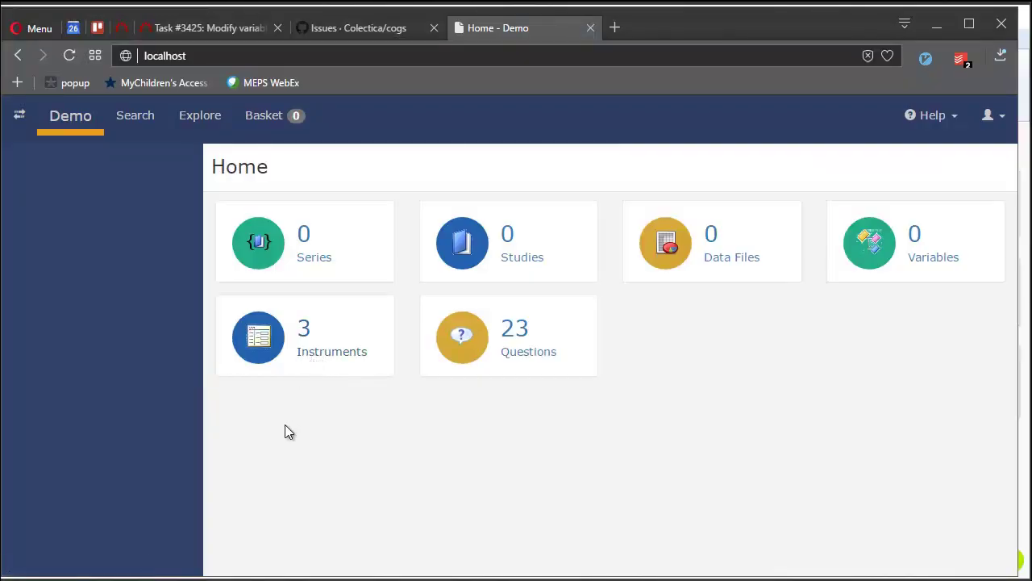
# Switch to the Demo portal on localhost in the browser, open Commute Survey from the Instruments, and look over its flowchart.
pyautogui.click(313, 361)
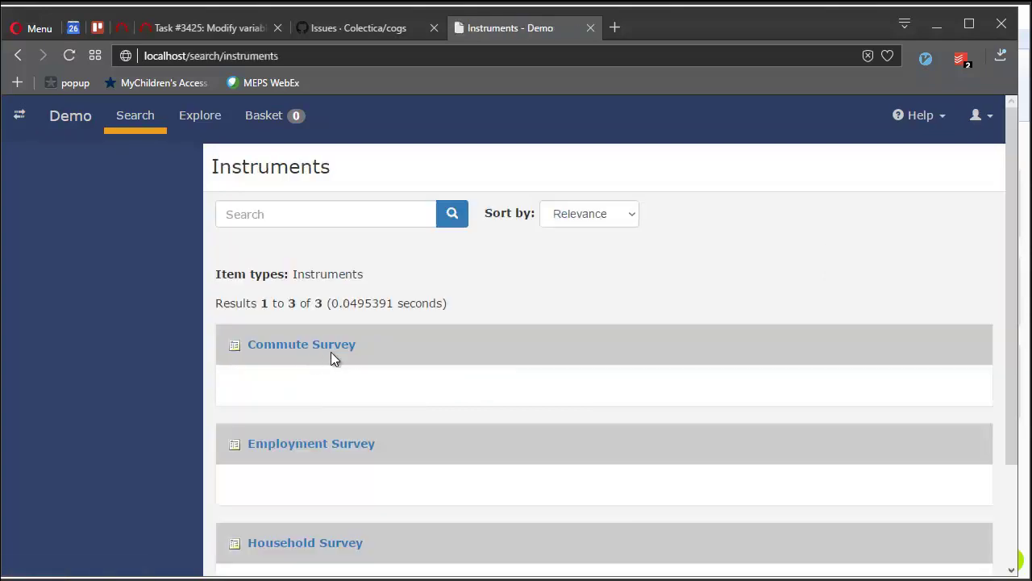
pyautogui.scroll(-3, 344, 361)
pyautogui.click(332, 211)
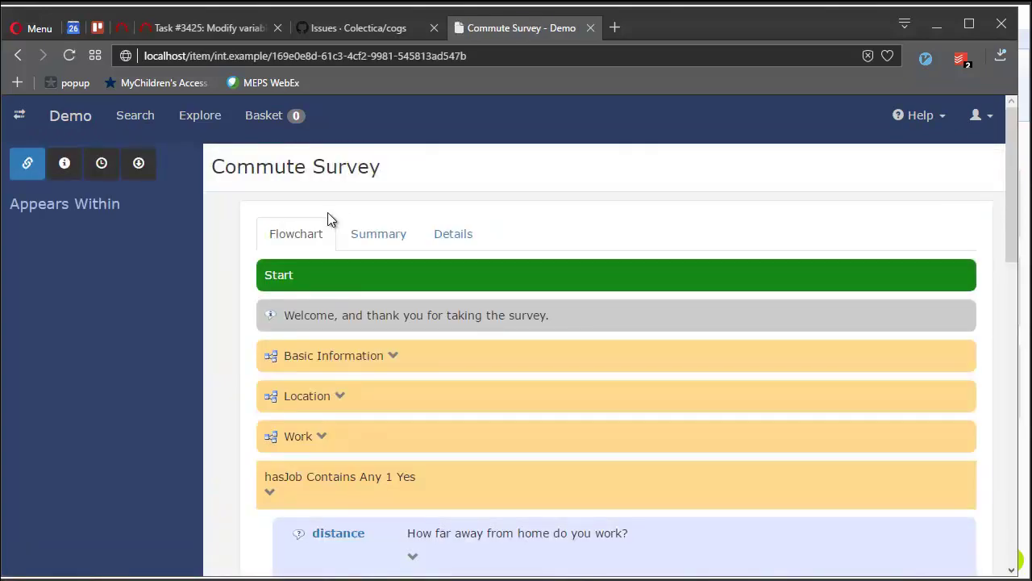
pyautogui.scroll(-3, 202, 310)
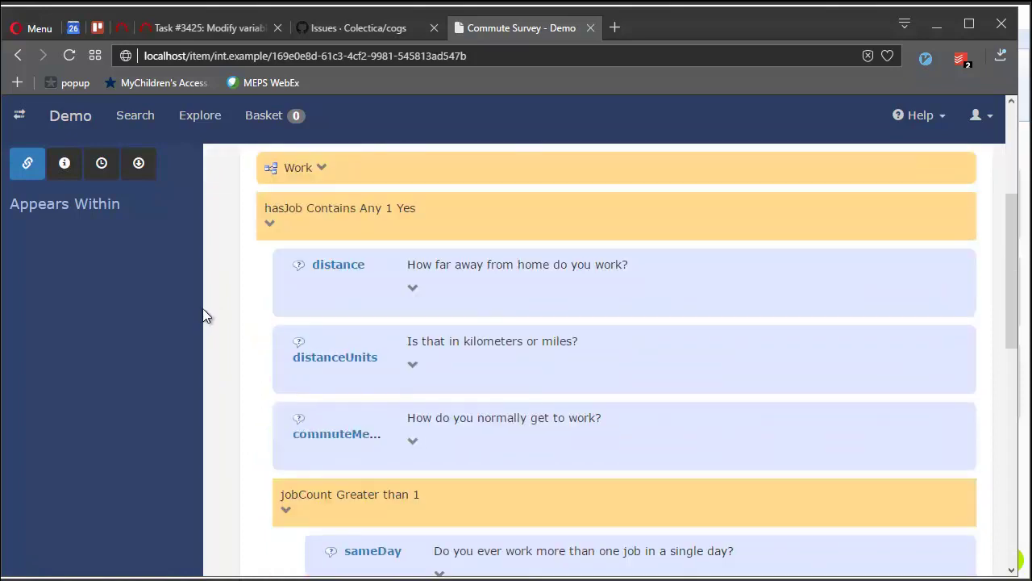
pyautogui.scroll(3, 204, 306)
# Expand Basic Information, the gender question's answers, Location and Work in the flowchart, and examine the questions and conditions down through the job-related ones.
pyautogui.click(333, 355)
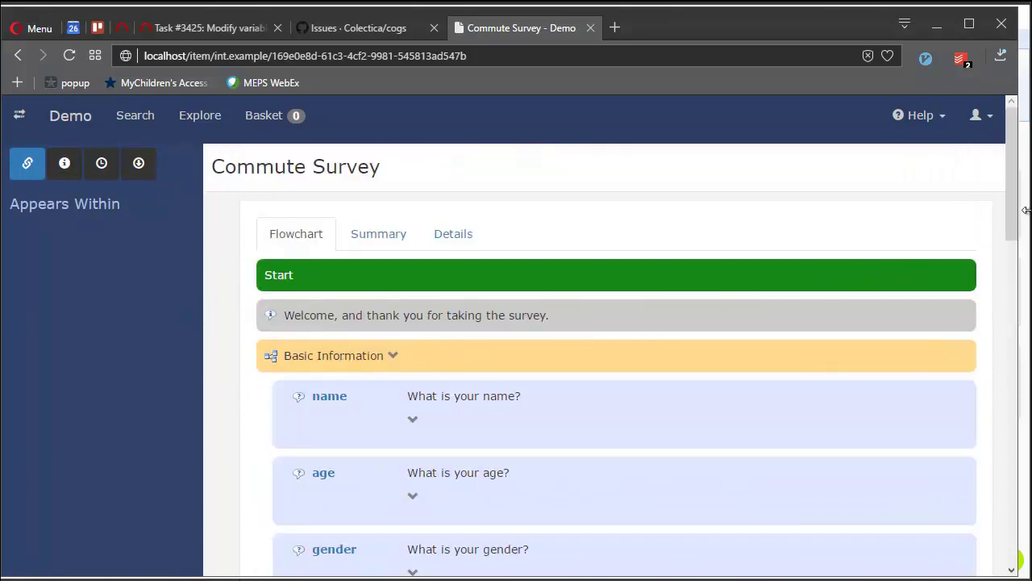
pyautogui.scroll(-2, 1016, 224)
pyautogui.click(413, 446)
pyautogui.scroll(-3, 565, 382)
pyautogui.click(307, 291)
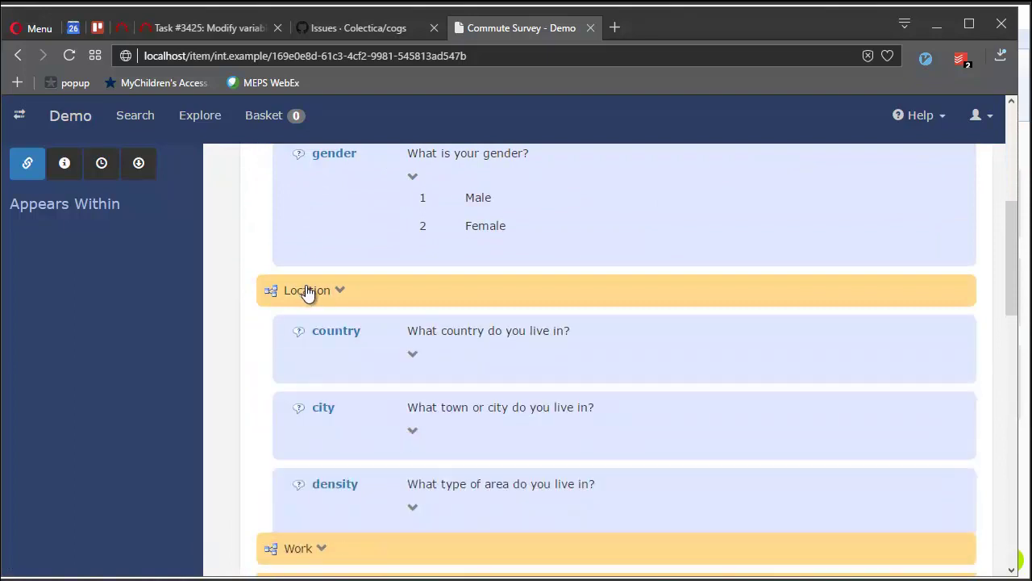
pyautogui.scroll(-3, 307, 295)
pyautogui.click(309, 297)
pyautogui.scroll(-3, 327, 297)
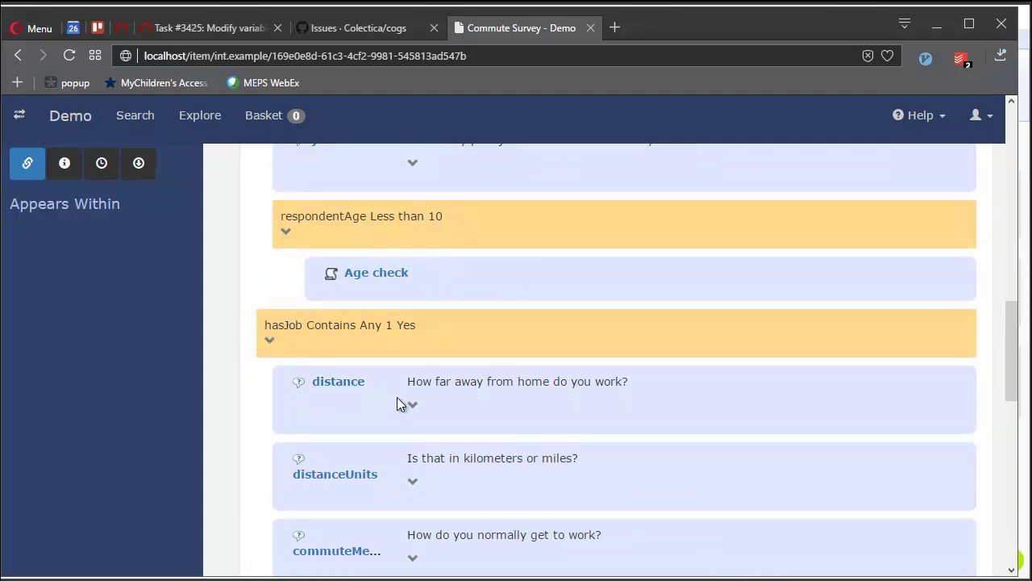
pyautogui.scroll(-3, 418, 457)
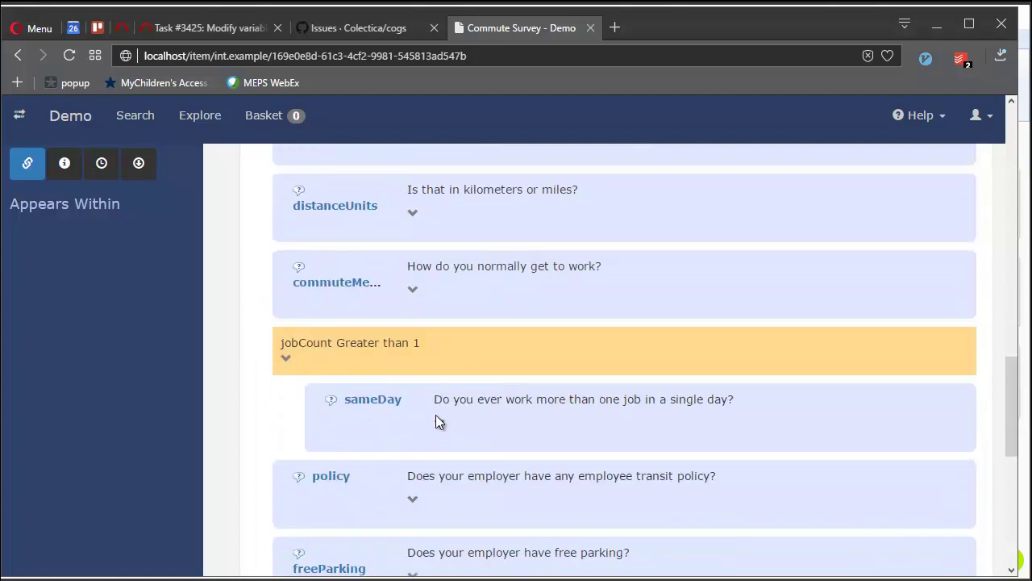
pyautogui.scroll(-2, 753, 396)
pyautogui.scroll(2, 739, 393)
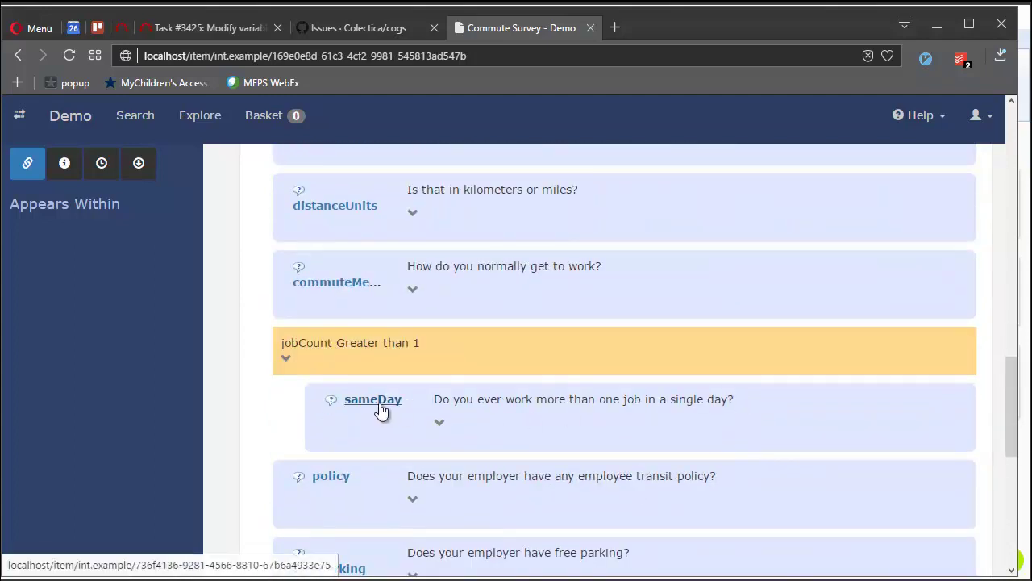
# Open the sameDay question and compare its surrounding questions in Household Survey and Commute Survey.
pyautogui.click(380, 406)
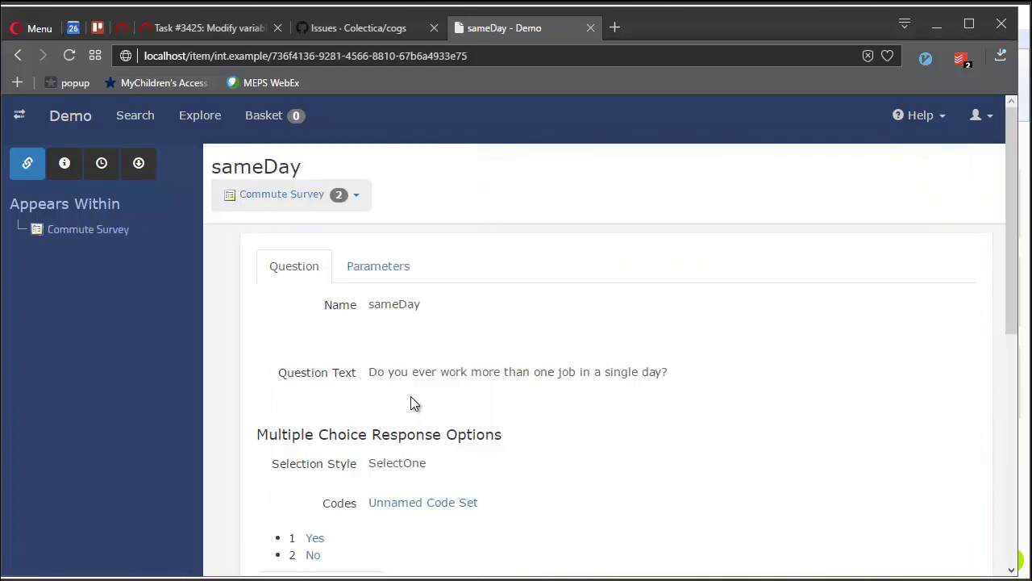
pyautogui.moveTo(1008, 302); pyautogui.dragTo(1001, 480)
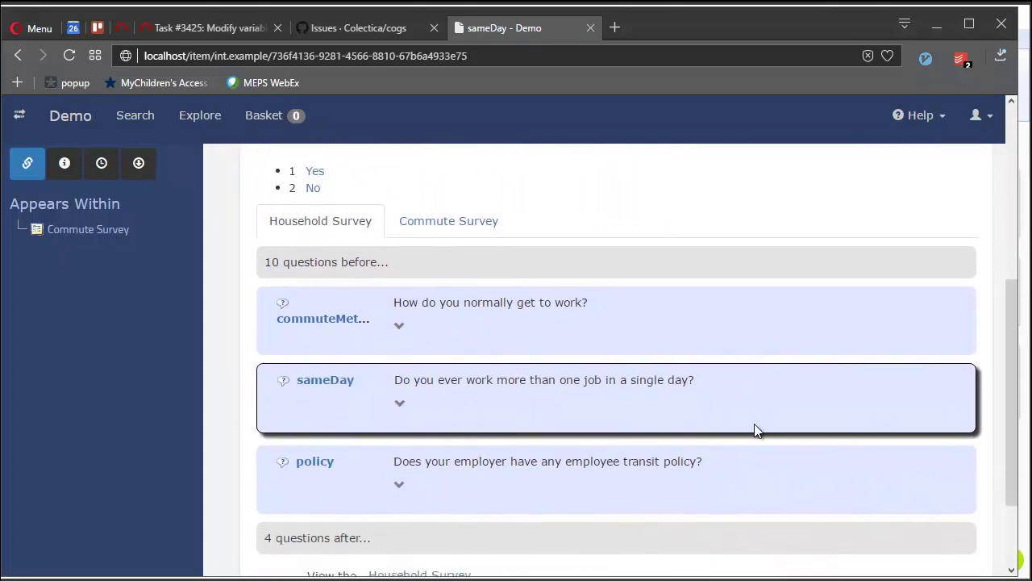
pyautogui.click(435, 222)
pyautogui.click(351, 222)
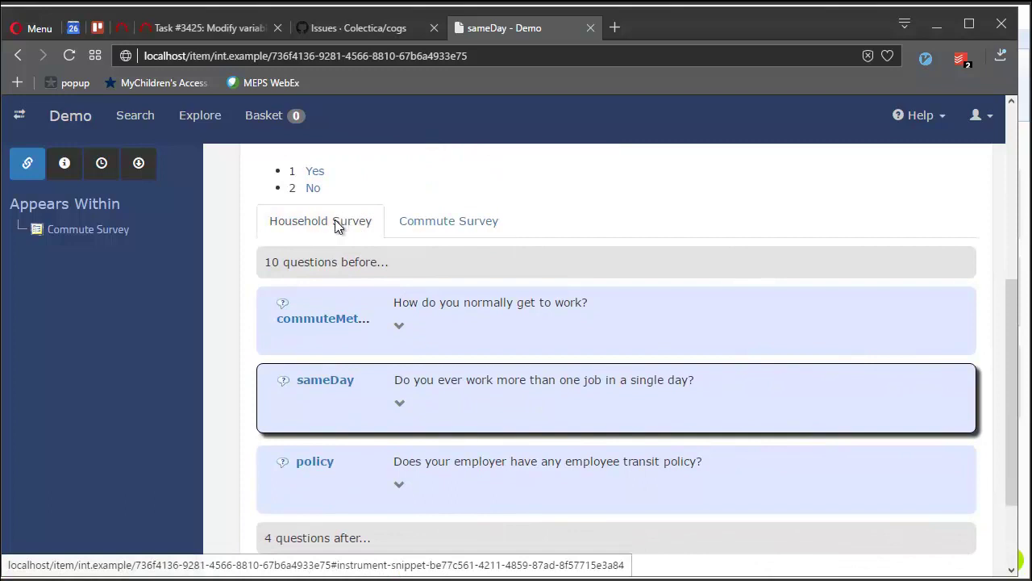
pyautogui.click(409, 229)
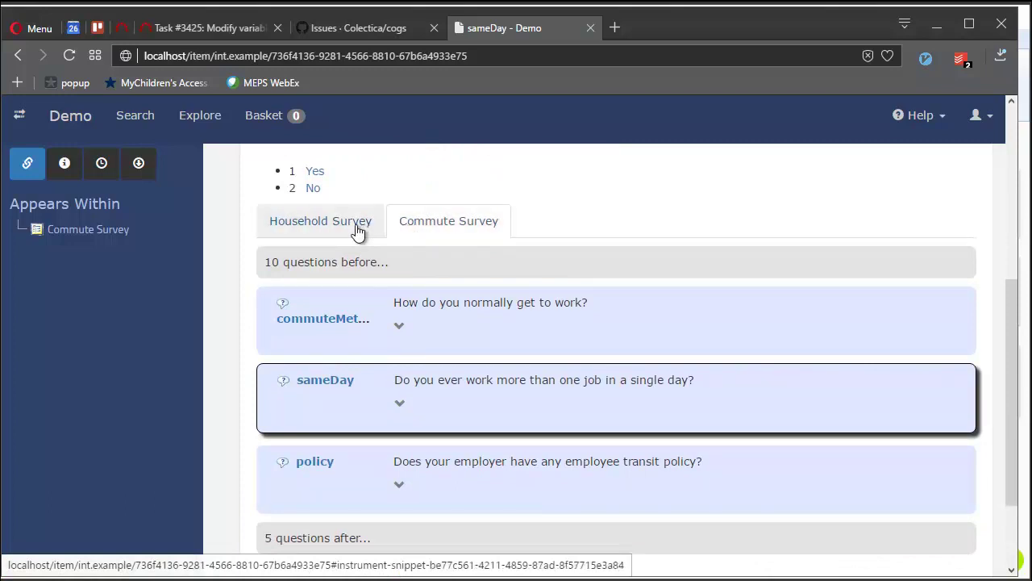
pyautogui.click(358, 231)
pyautogui.click(399, 229)
pyautogui.click(359, 232)
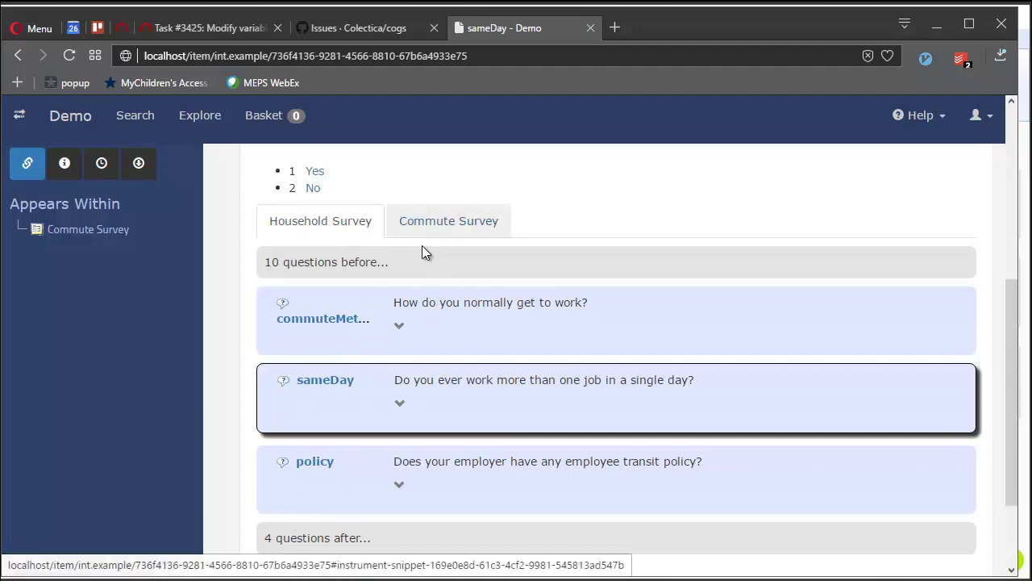
pyautogui.scroll(-2, 633, 355)
pyautogui.scroll(3, 633, 355)
pyautogui.scroll(3, 633, 355)
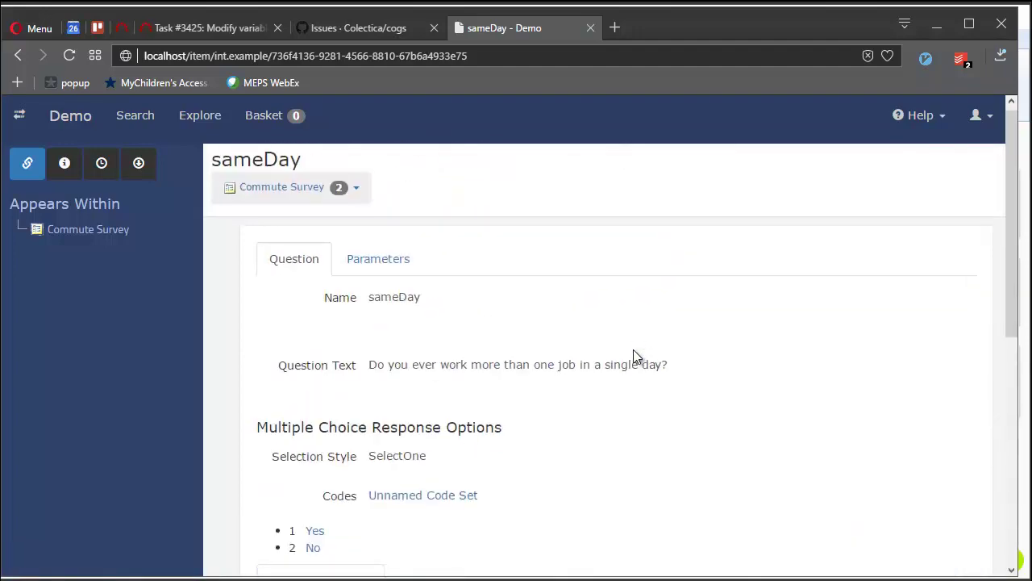